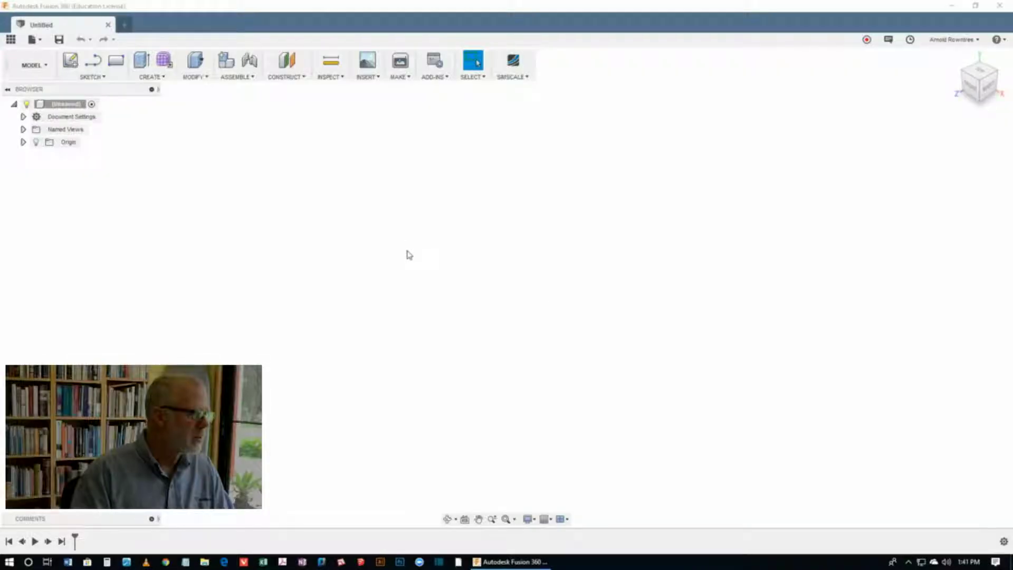
Step: Show the origin planes and start a sketch on the horizontal (top) origin plane
left_click(34, 144)
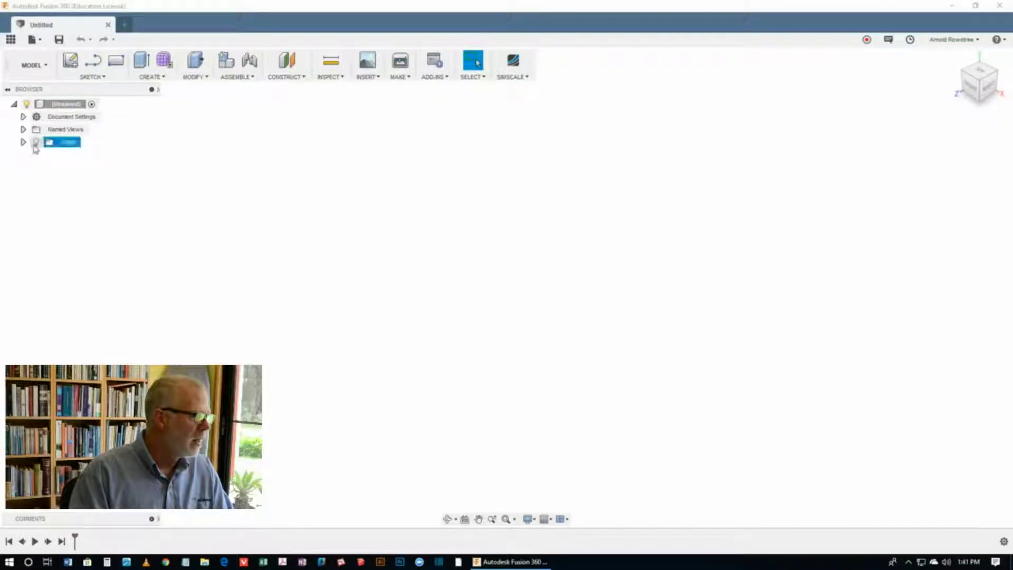
left_click(36, 143)
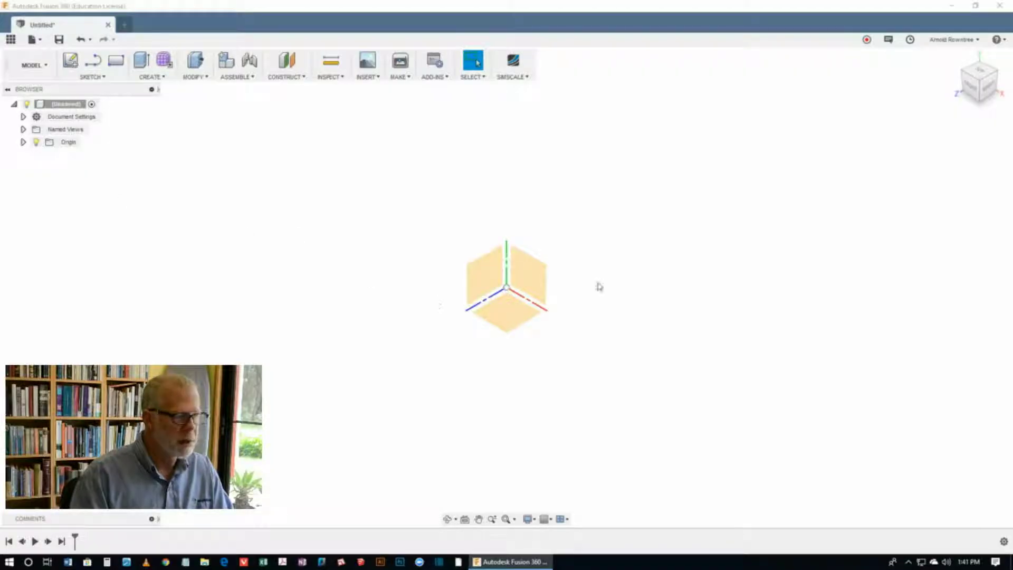
right_click(668, 142)
mouse_move(672, 257)
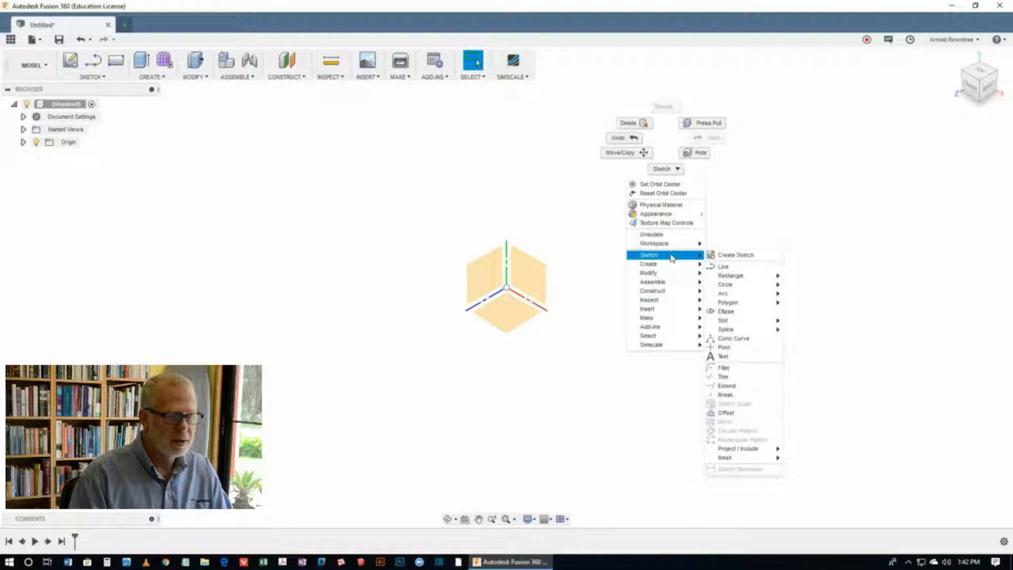
left_click(722, 255)
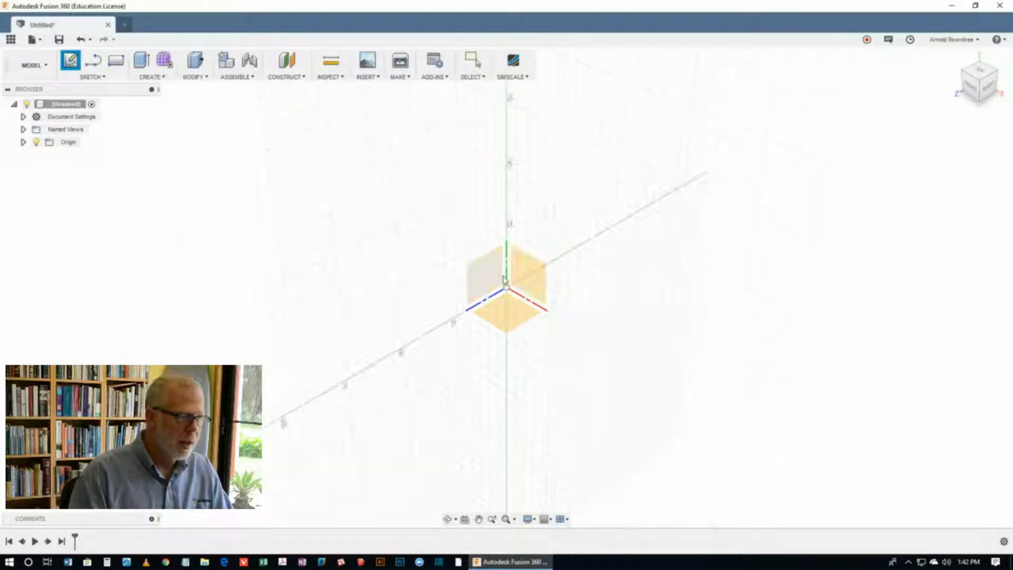
left_click(512, 317)
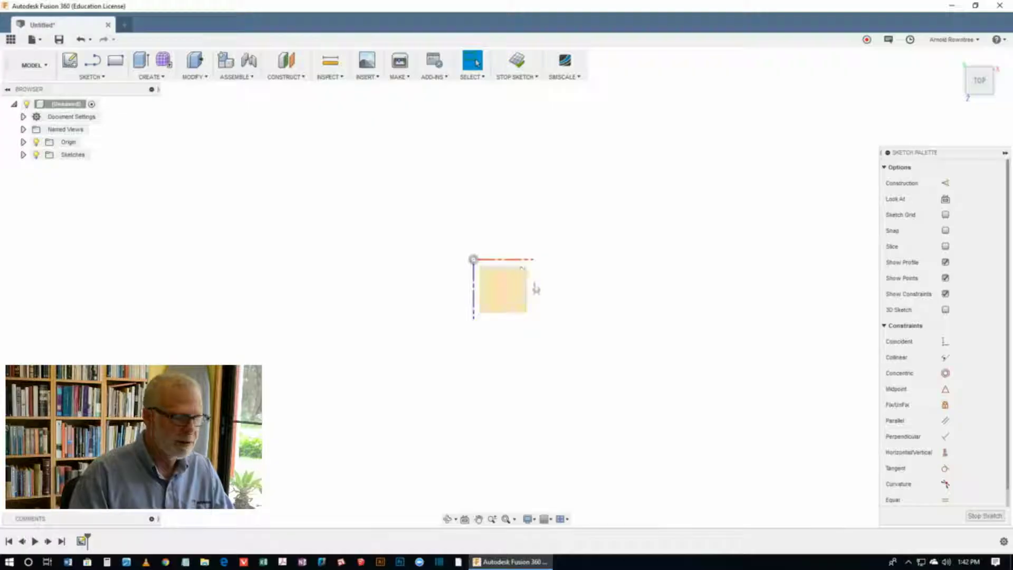
Step: Sketch a vertical line about 54 mm long with a tangent arc of about 12 mm radius turning back from its lower end
key("l")
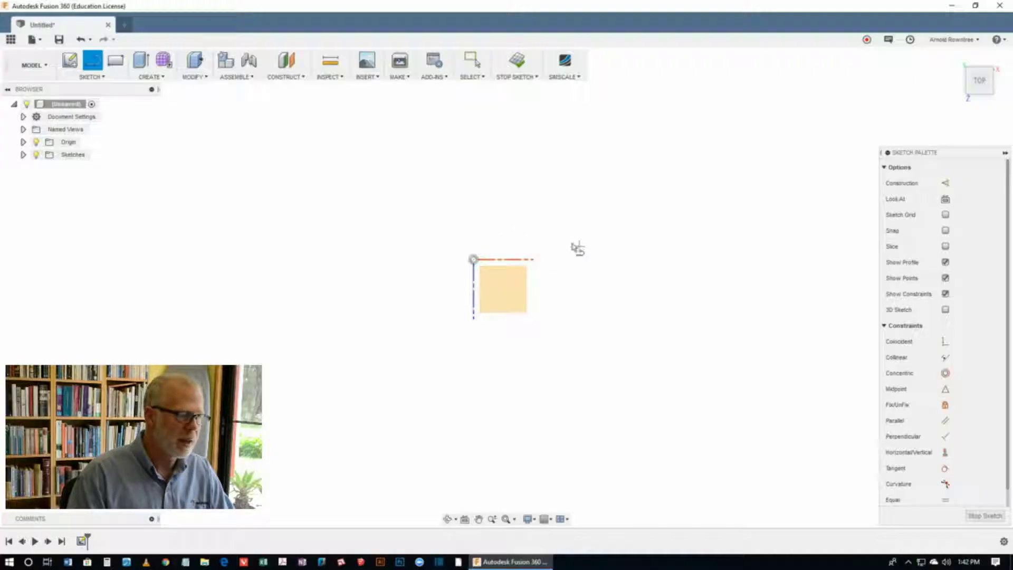
left_click(557, 214)
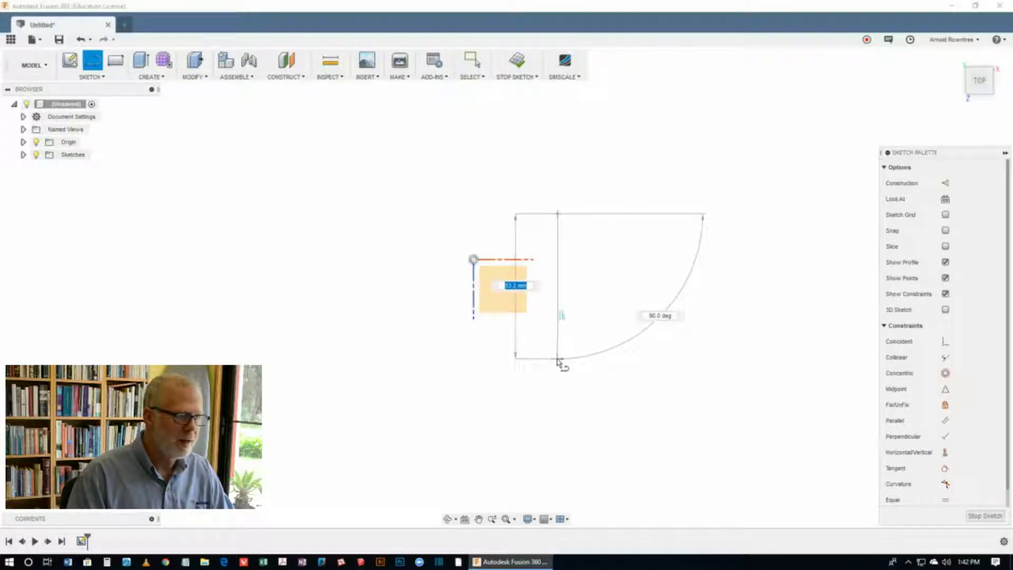
left_click(558, 359)
left_click_drag(557, 358, 491, 341)
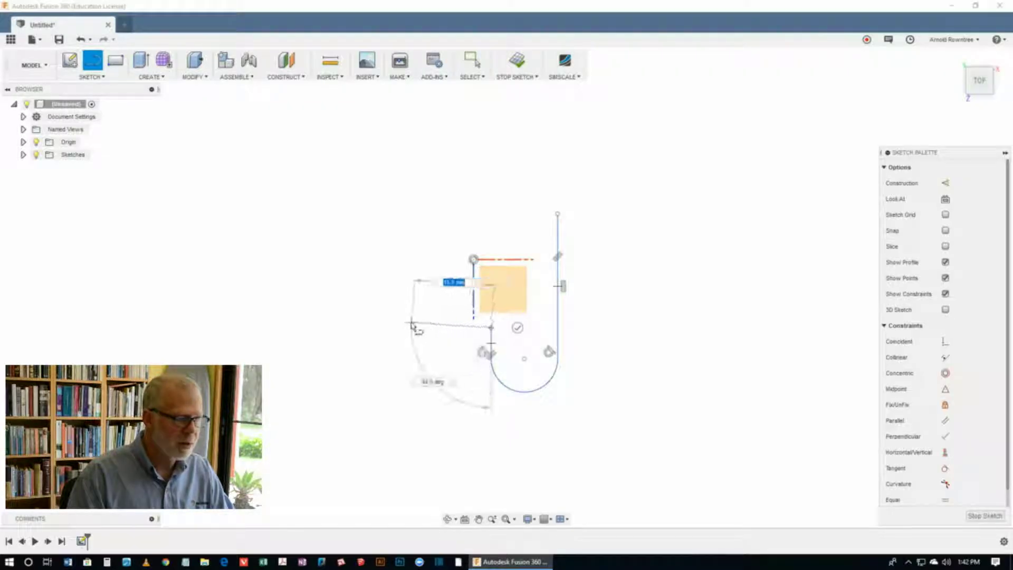
Step: Continue the outline with a horizontal stem about 32 mm wide and close the T-shaped profile with a rounded arc at the upper end
left_click(318, 327)
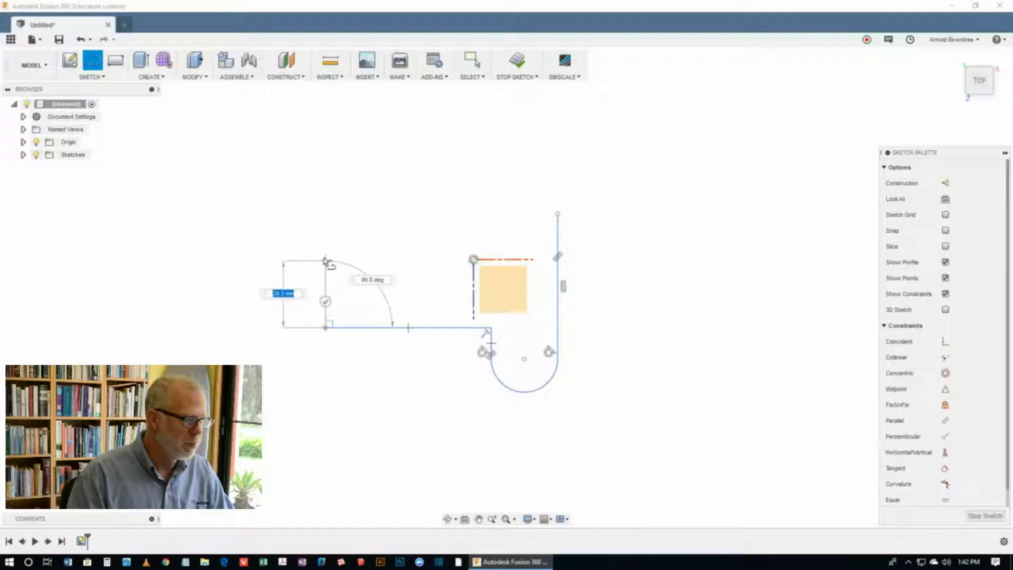
left_click(325, 241)
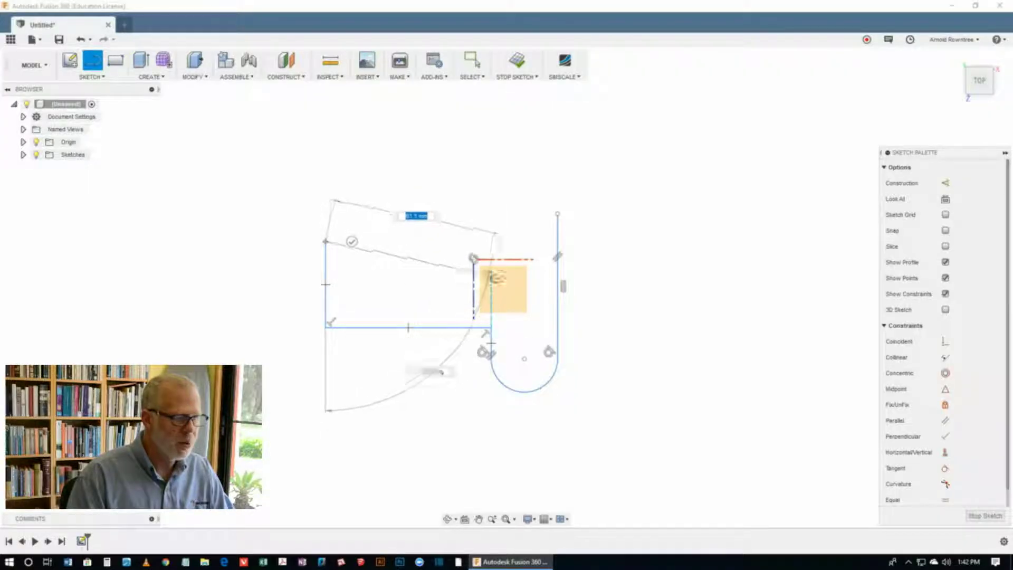
left_click(492, 242)
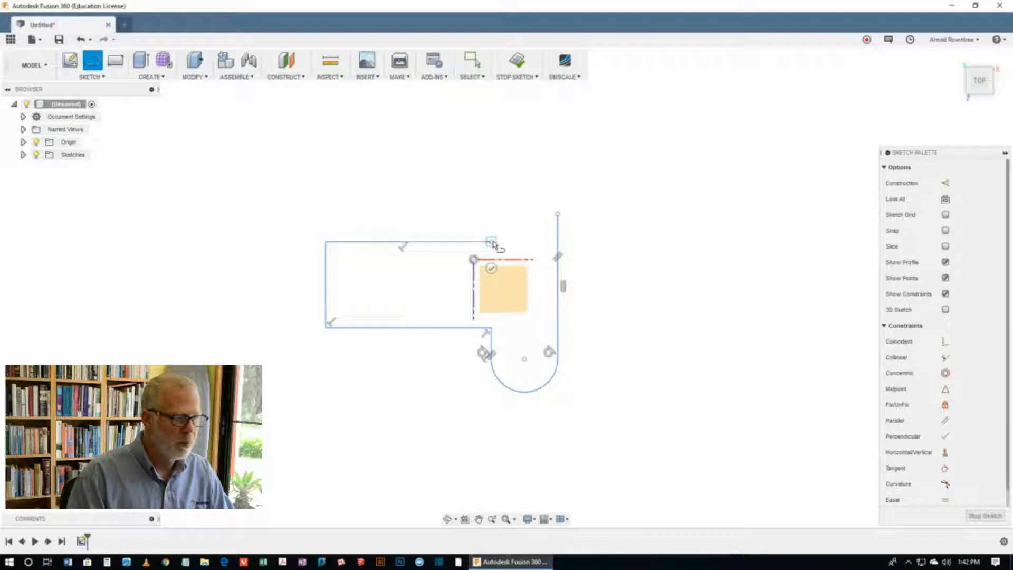
left_click(491, 211)
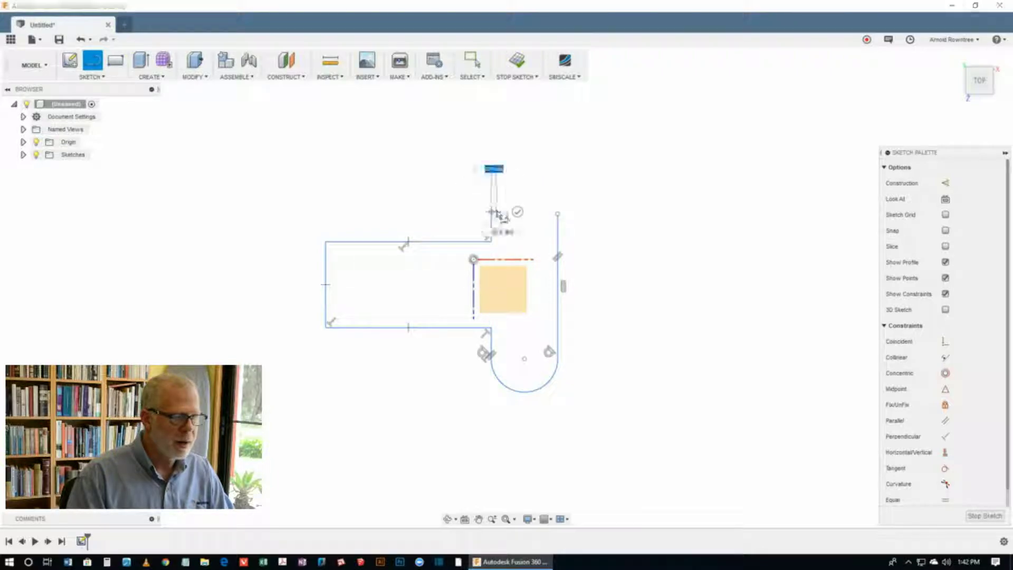
mouse_move(493, 215)
left_mouse_down()
mouse_move(520, 185)
mouse_move(558, 216)
left_mouse_up()
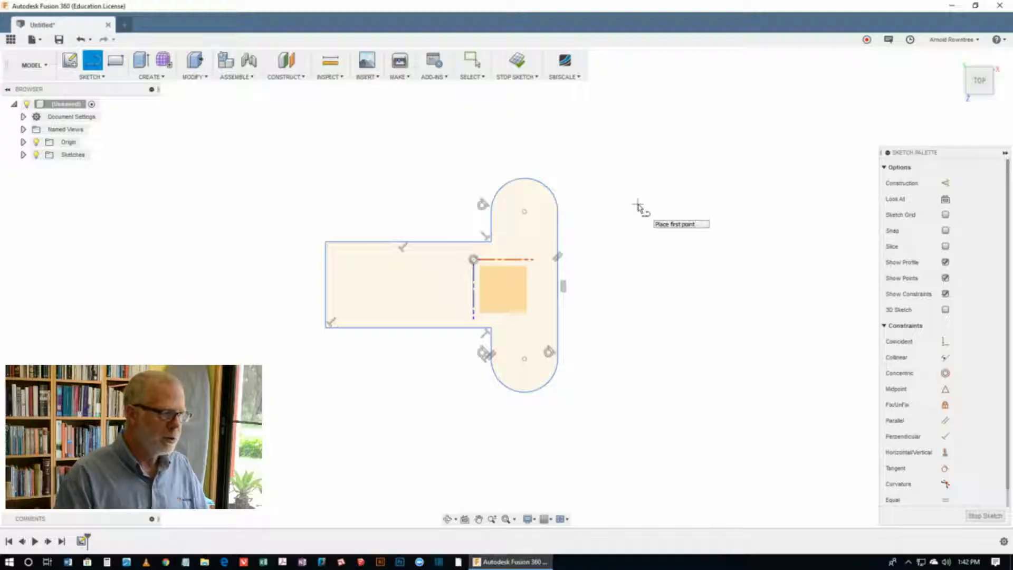
Step: Constrain the upper arc tangent to the long vertical edge of the profile
key("s")
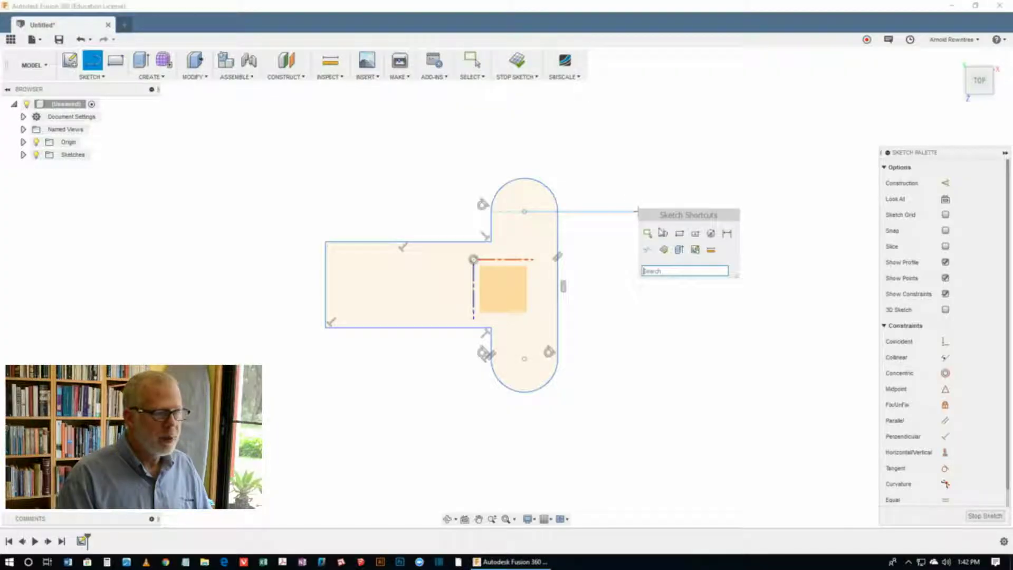
left_click(648, 233)
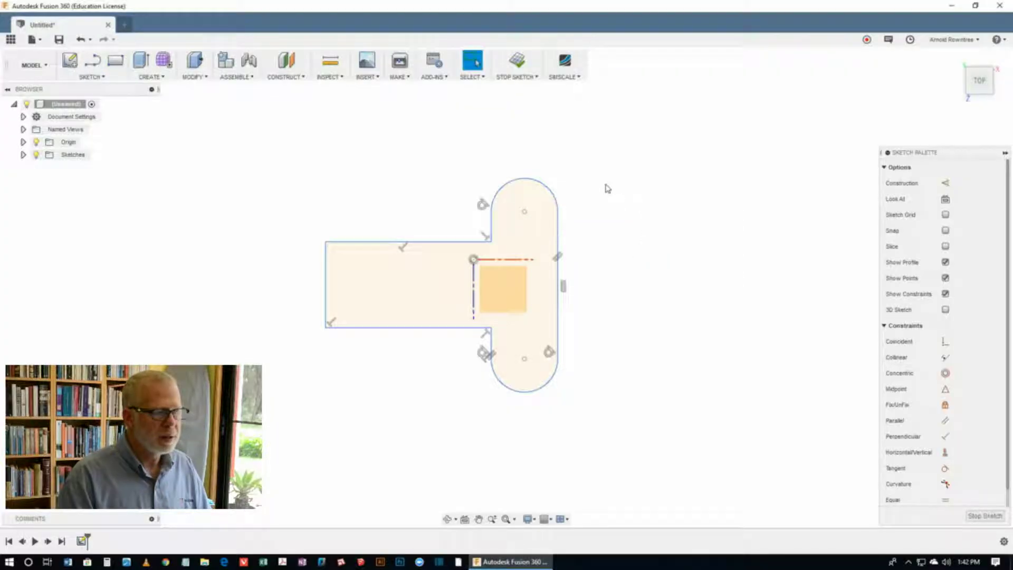
left_click(547, 188)
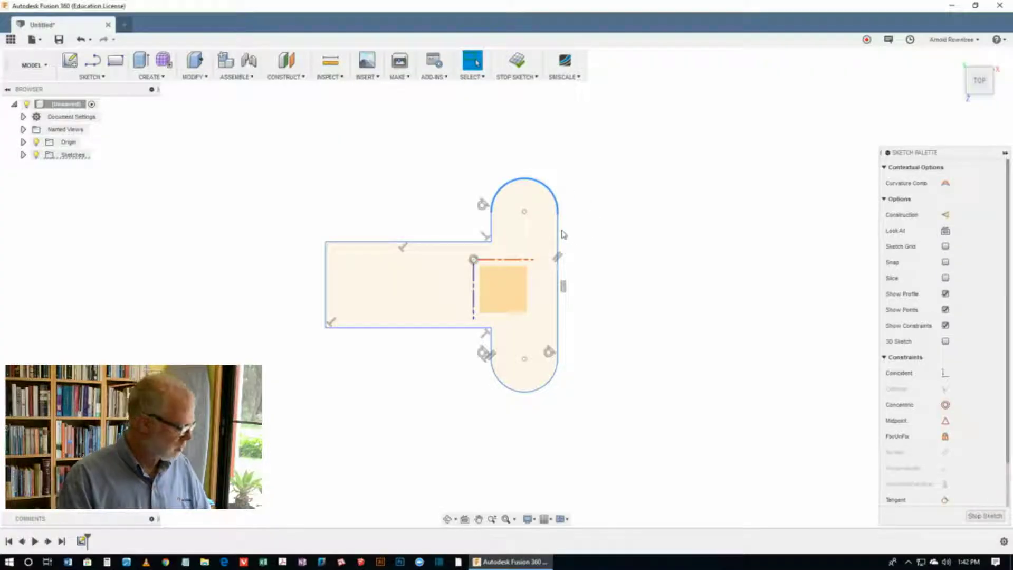
left_click(560, 235, "shift")
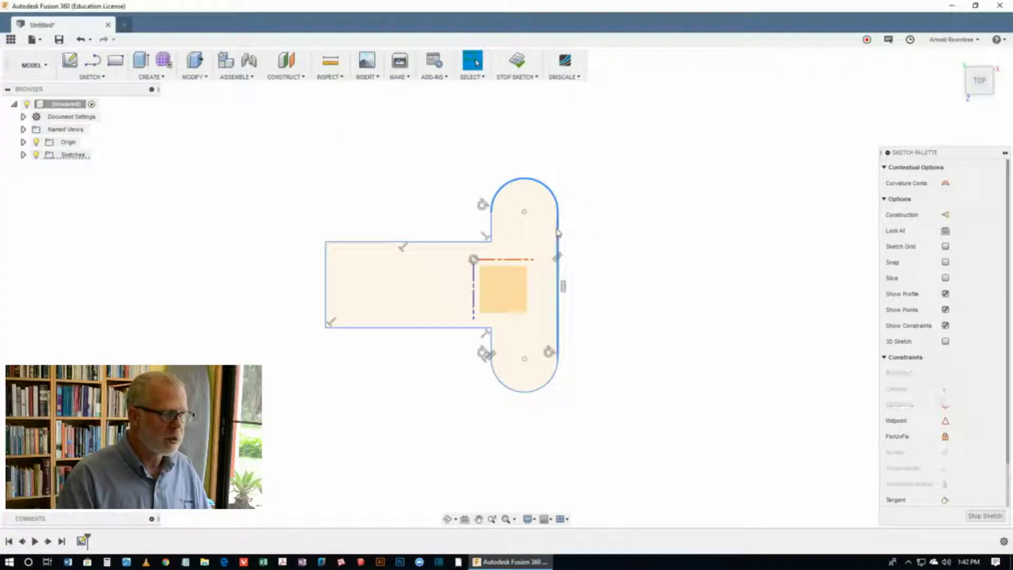
left_click(913, 498)
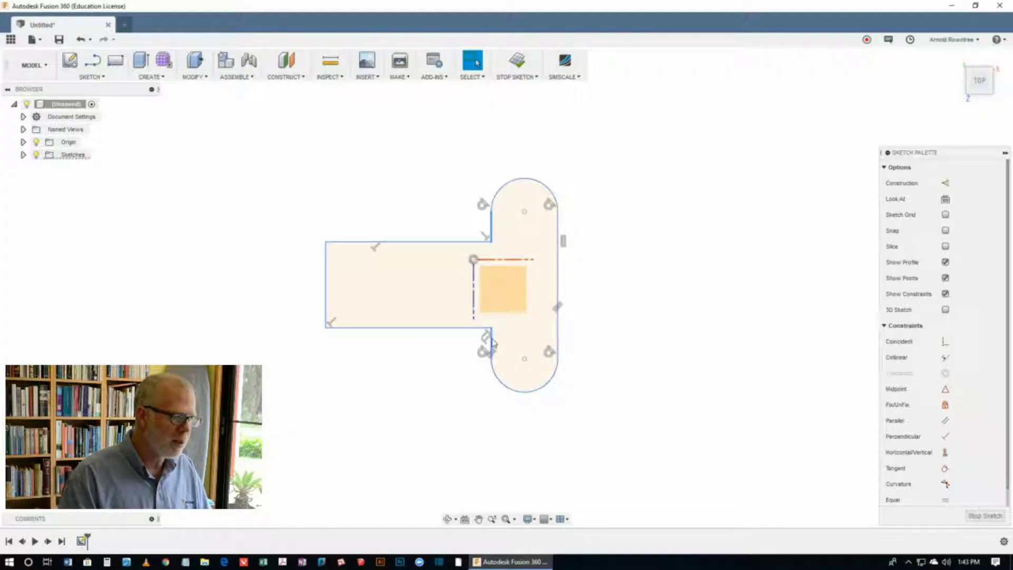
Step: Constrain the two short vertical edges above and below the stem to be equal and collinear
left_click(946, 500)
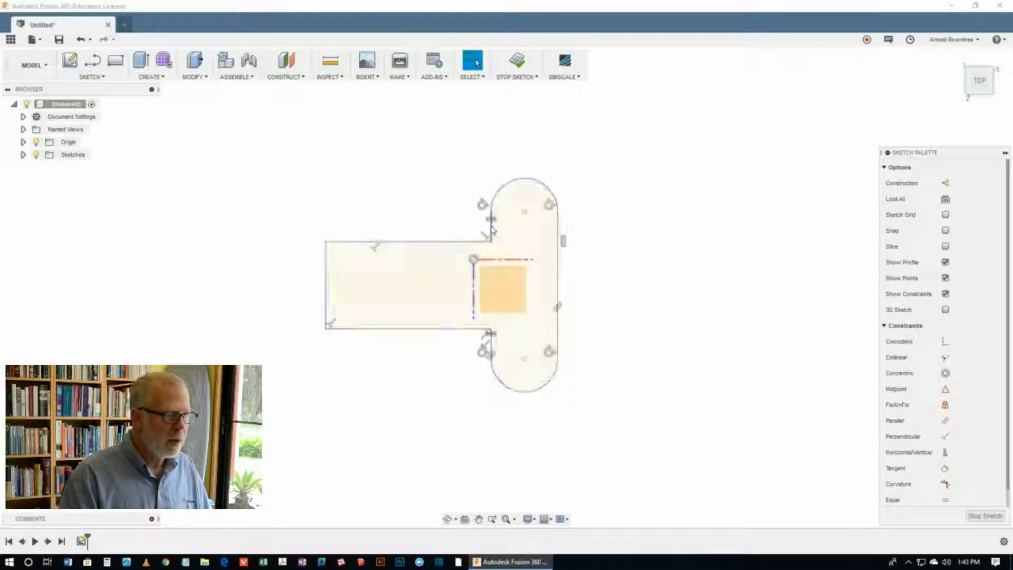
left_click(491, 340)
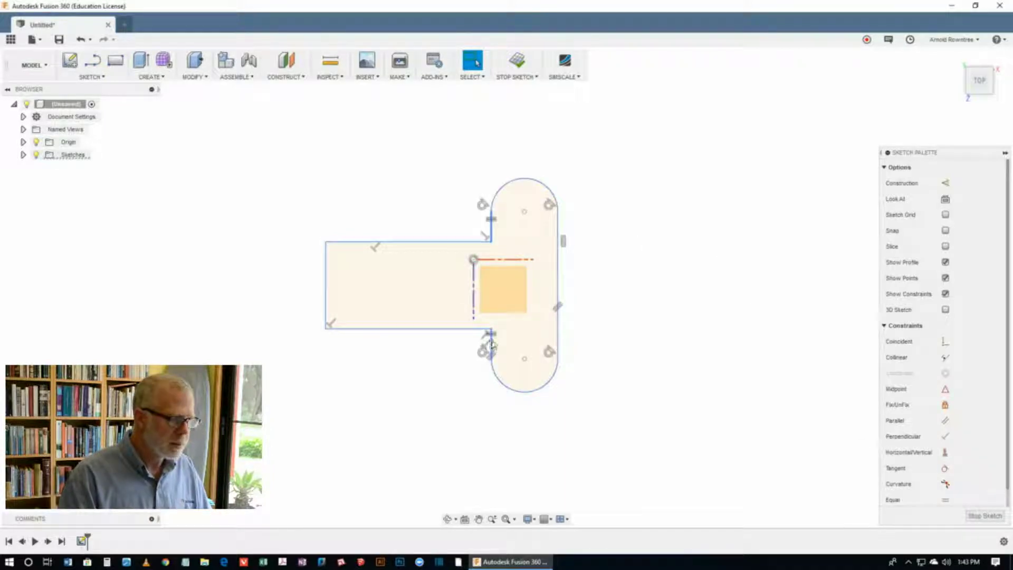
left_click(945, 358)
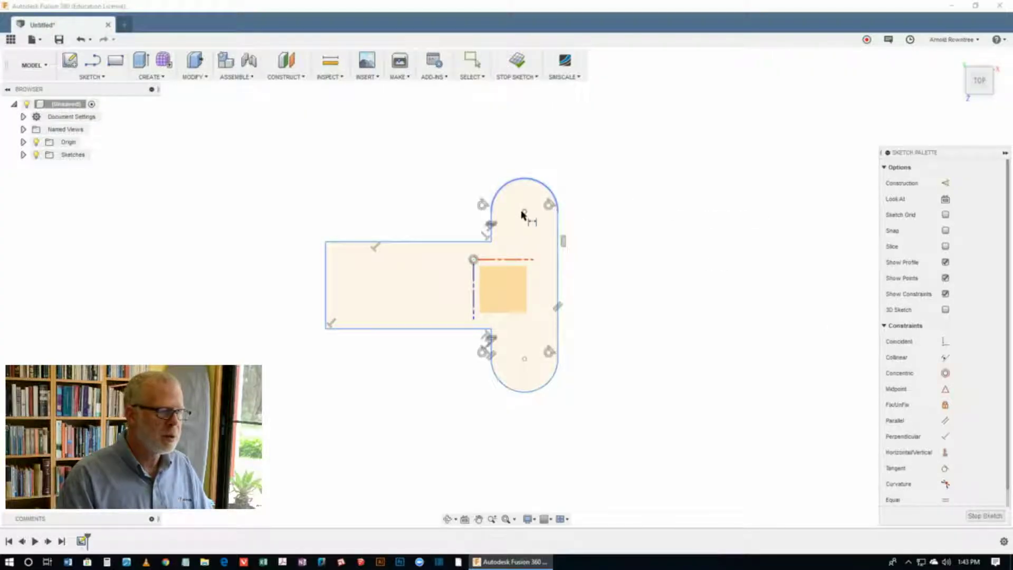
Step: Dimension the upper arc with a radius of 5 mm
key("d")
left_click(542, 188)
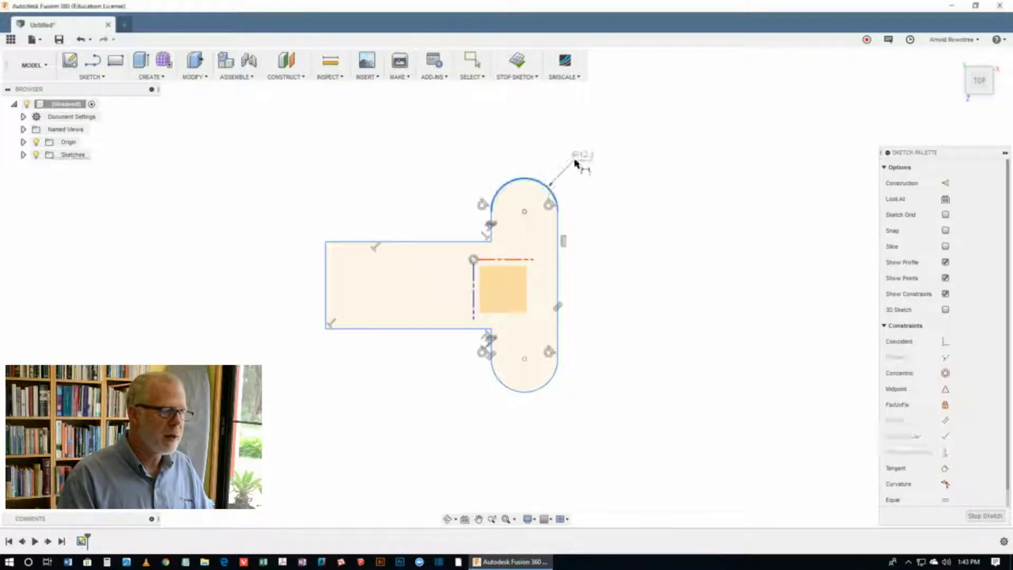
left_click(583, 158)
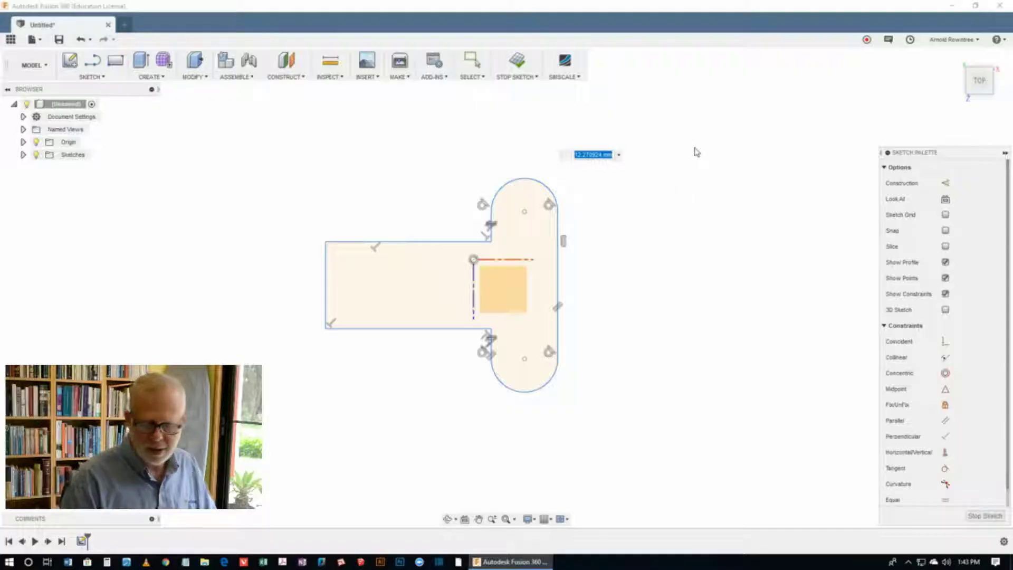
type("5")
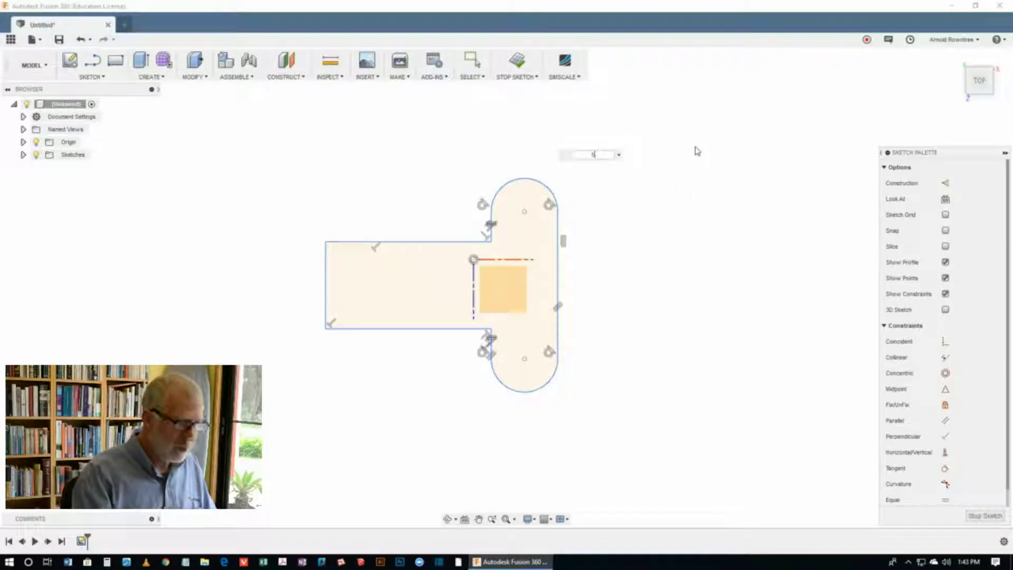
key("Return")
Step: Dimension the end edge of the stem to 15 mm
left_click(325, 270)
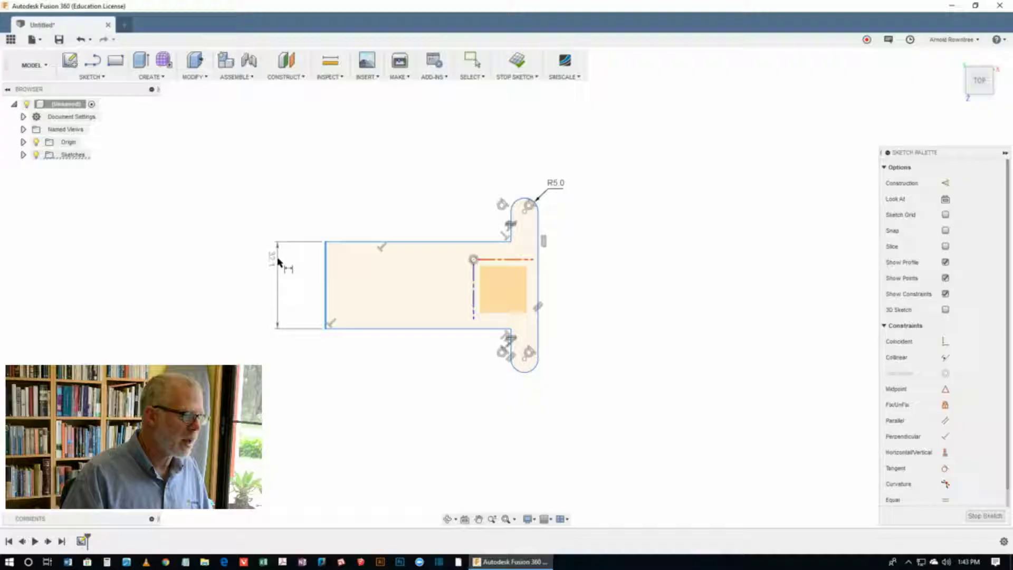
left_click(280, 258)
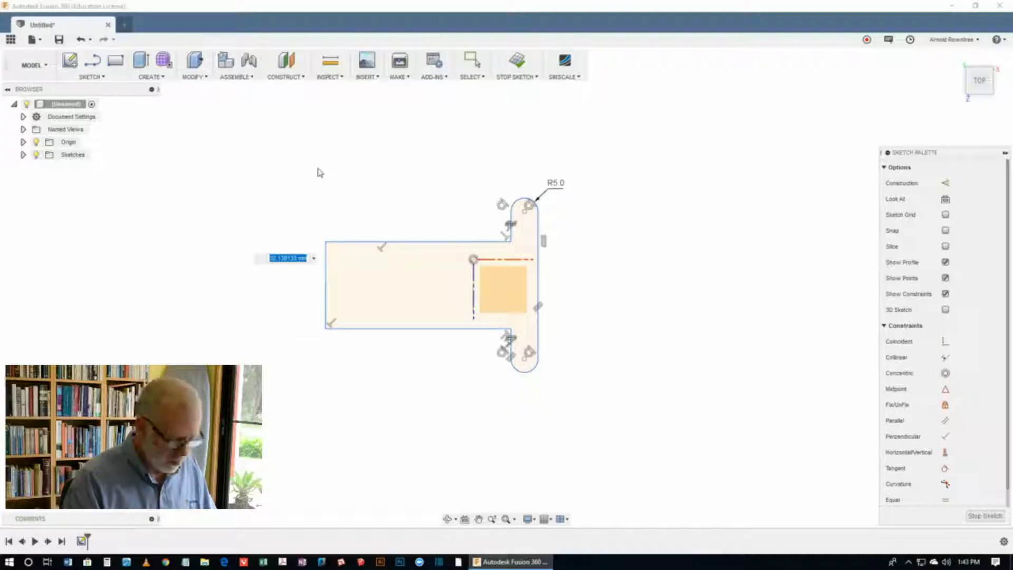
type("15")
key("Return")
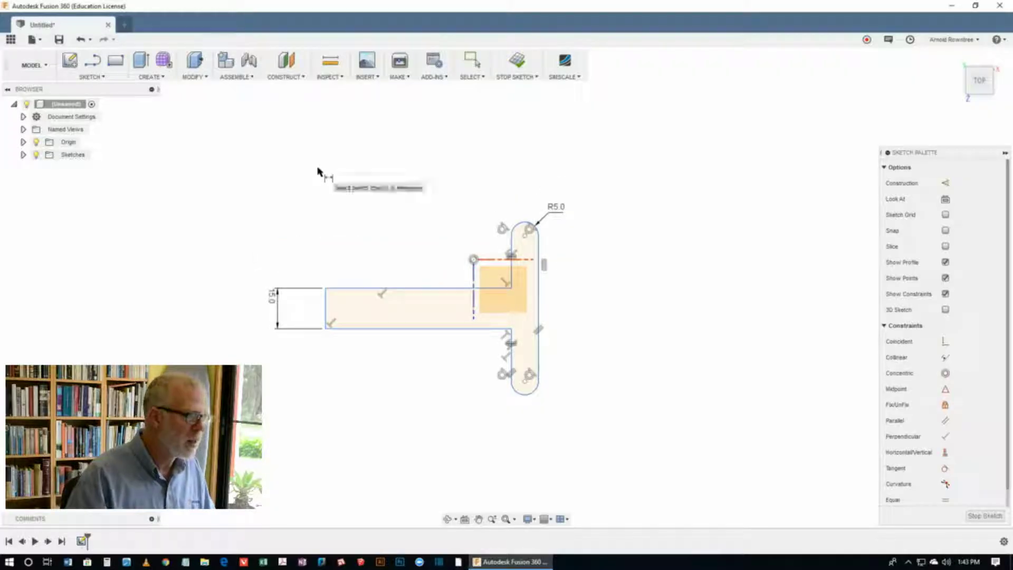
Step: Dimension the overall length from the stem's end edge to the long vertical edge as 45 mm
left_click(326, 306)
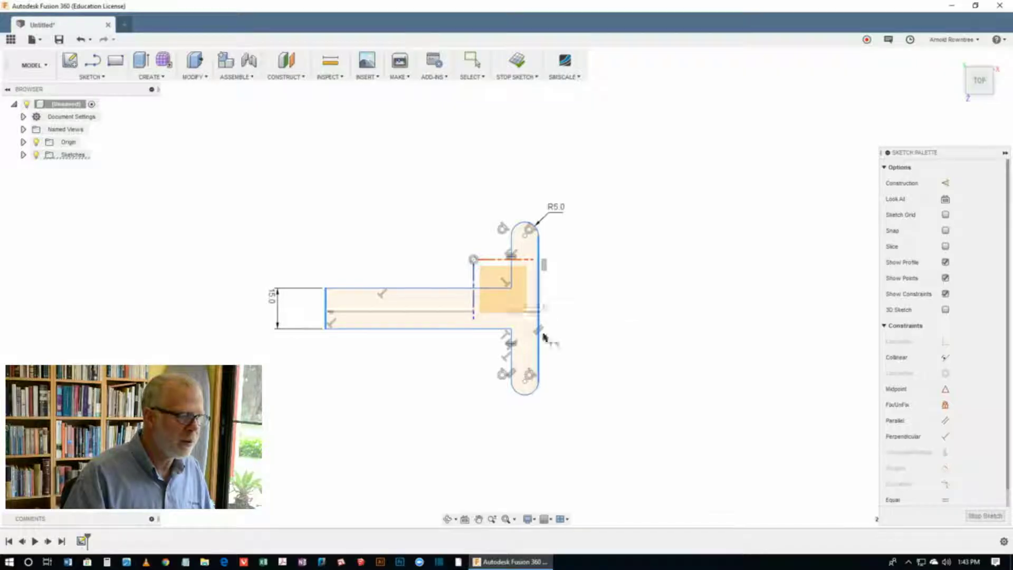
left_click(543, 334)
left_click(455, 463)
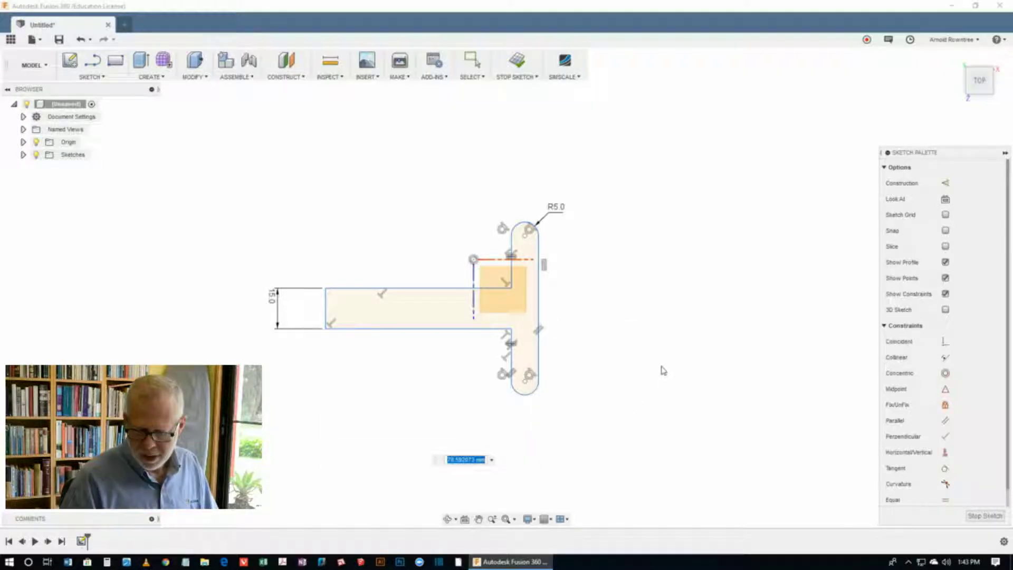
type("45")
key("Return")
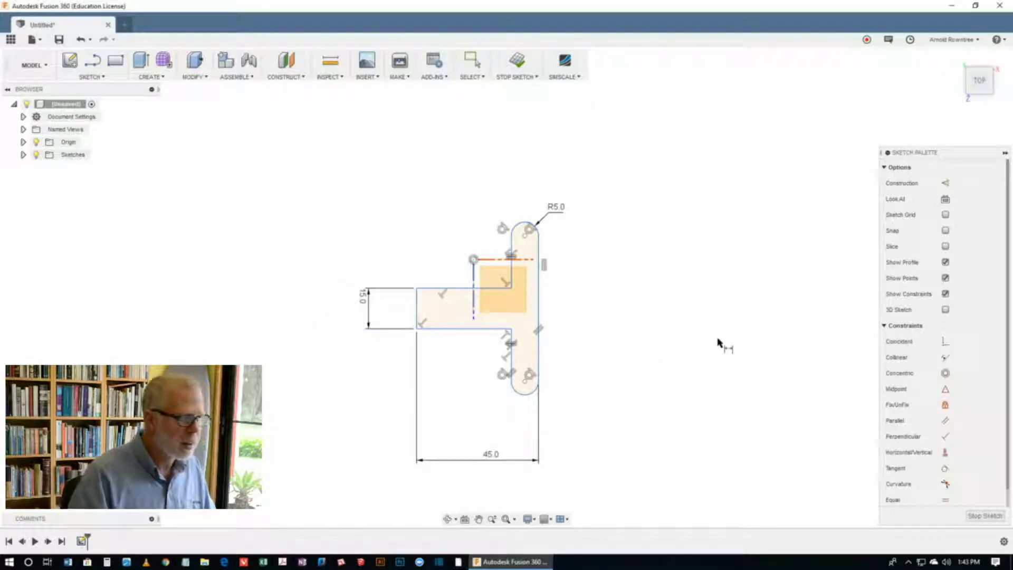
Step: Dimension the distance between the centers of the two end arcs as 25 mm and leave the dimension tool
left_click(525, 235)
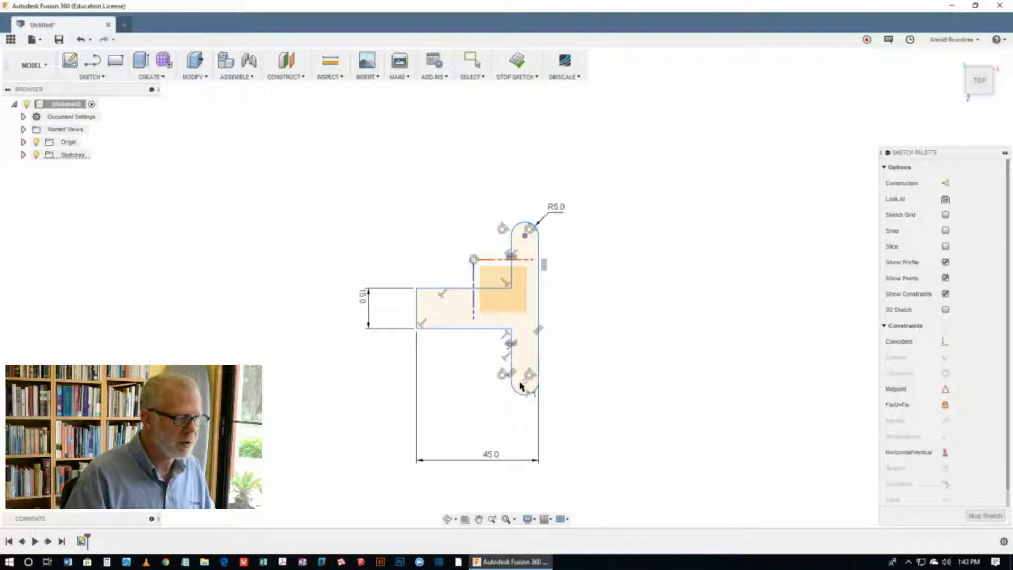
left_click(524, 383)
left_click(583, 289)
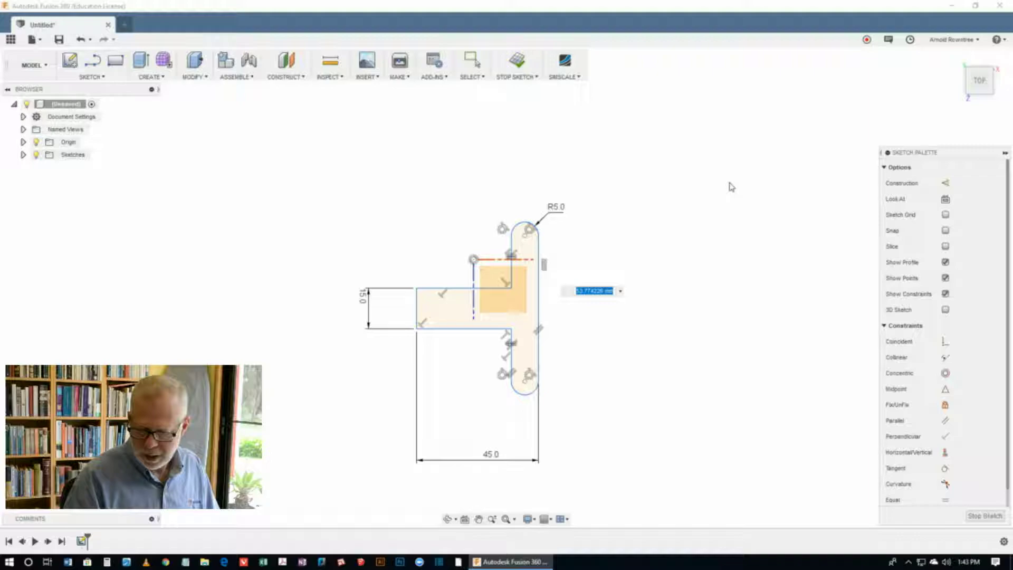
type("25")
key("Return")
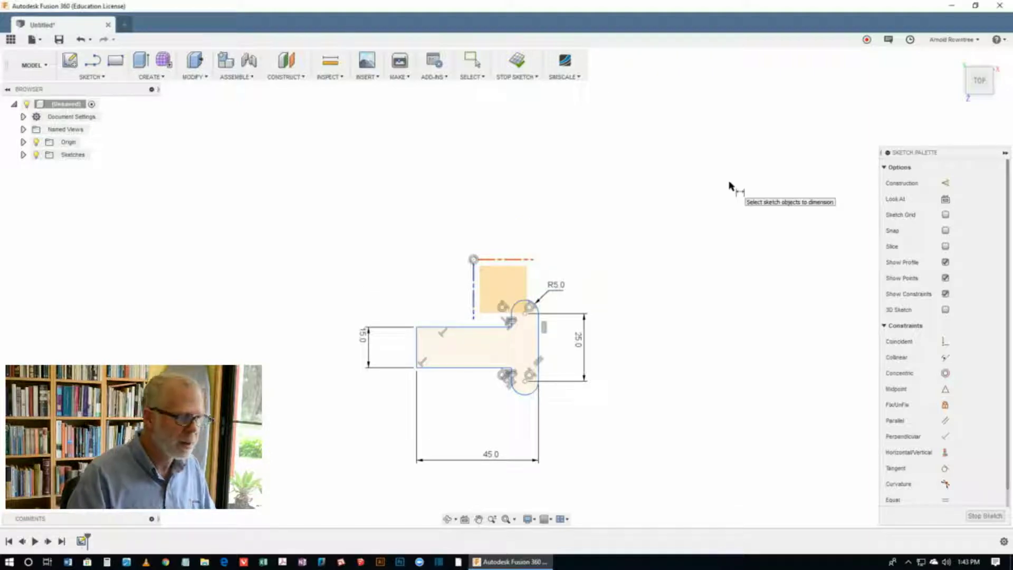
key("s")
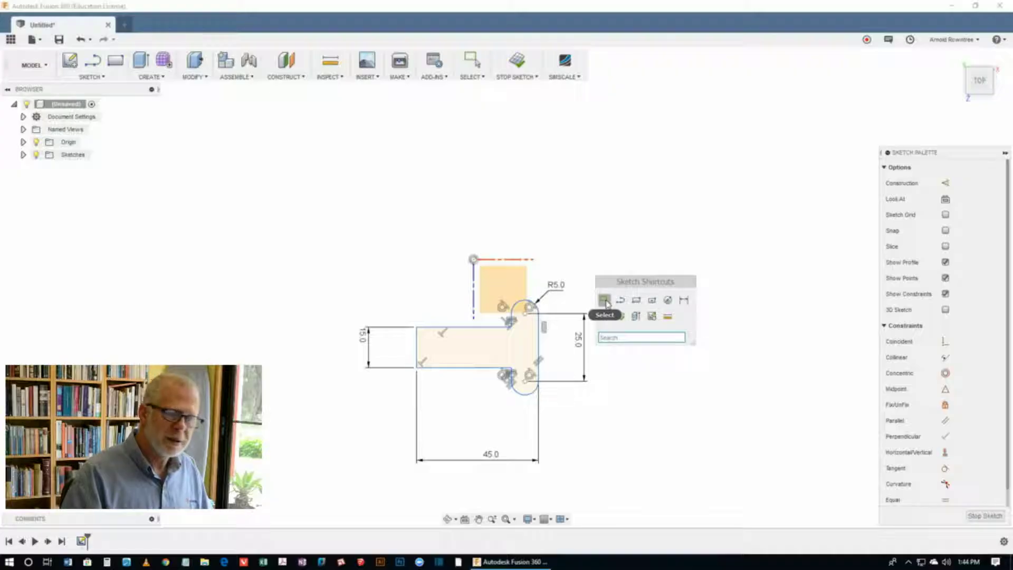
left_click(605, 302)
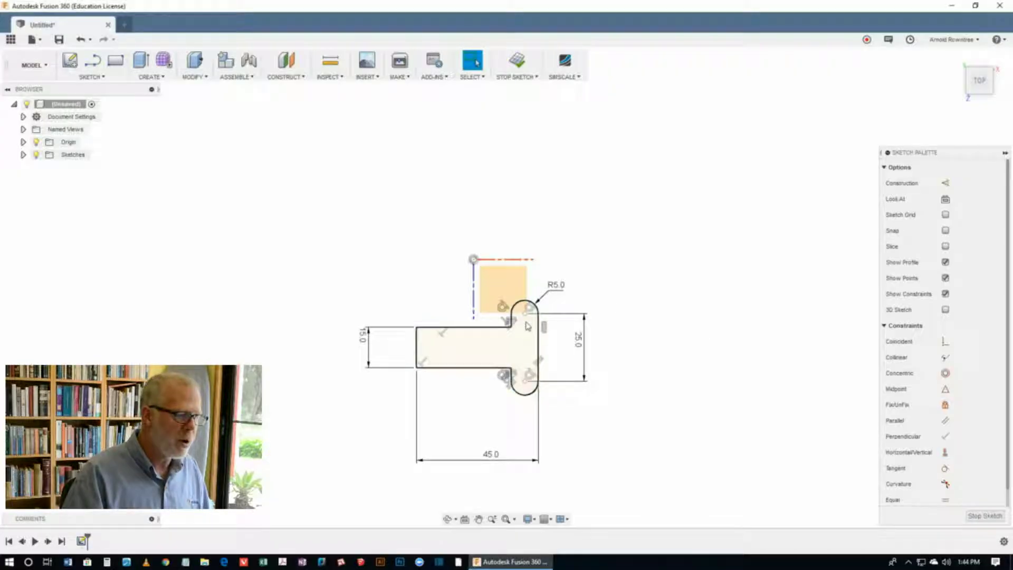
Step: Move the profile close to the origin and make its long vertical edge coincident with the origin point
left_click_drag(527, 326, 469, 228)
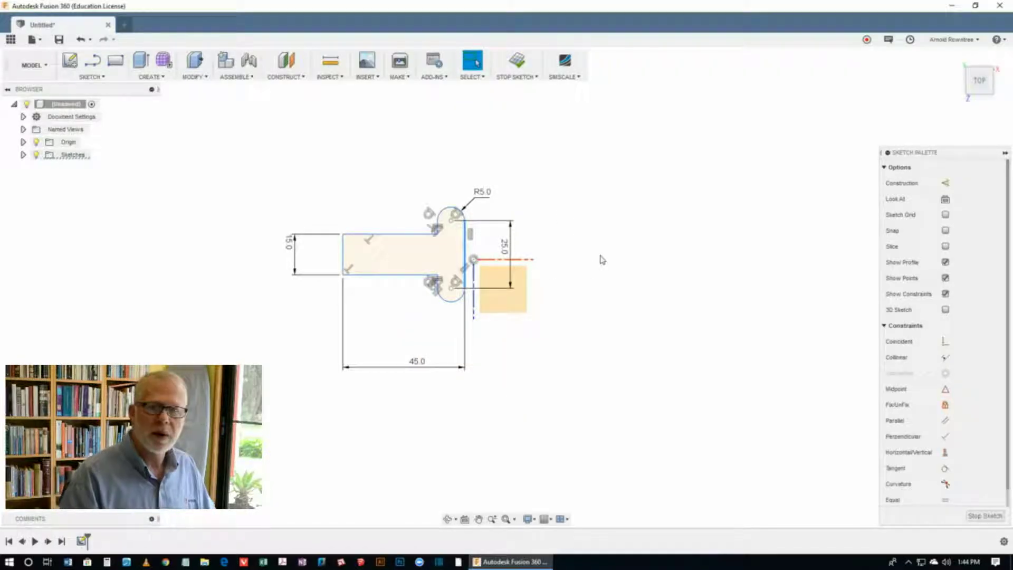
left_click(474, 260)
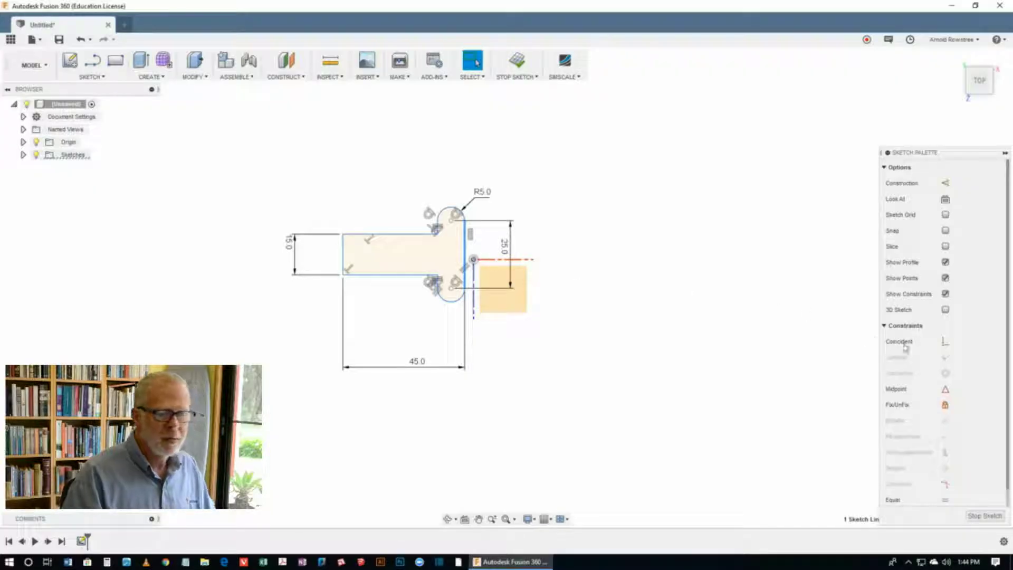
left_click(943, 343)
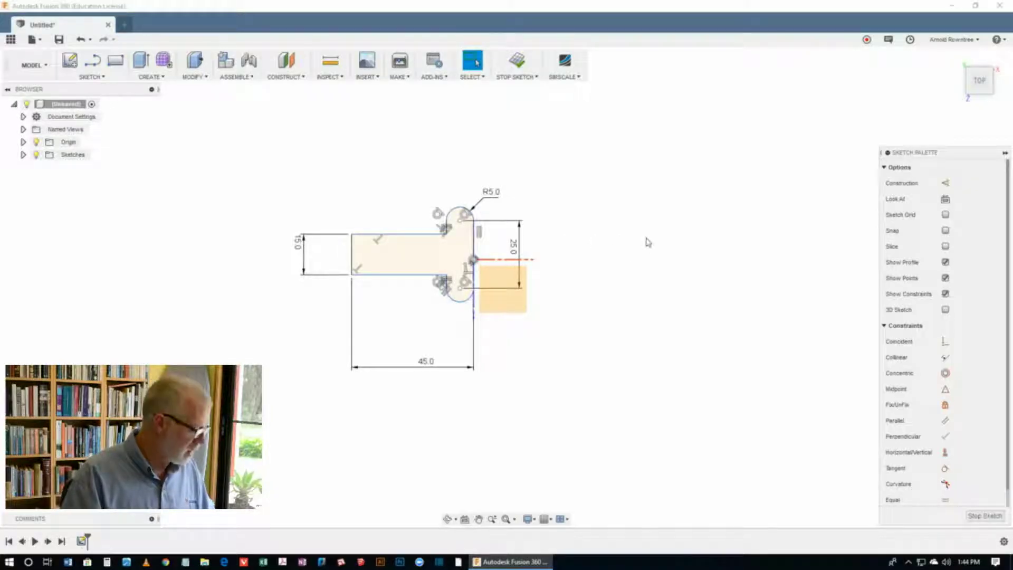
Step: Dimension the distance from the origin point to the stem's upper edge as 15/2 mm to center the profile
left_click(472, 261)
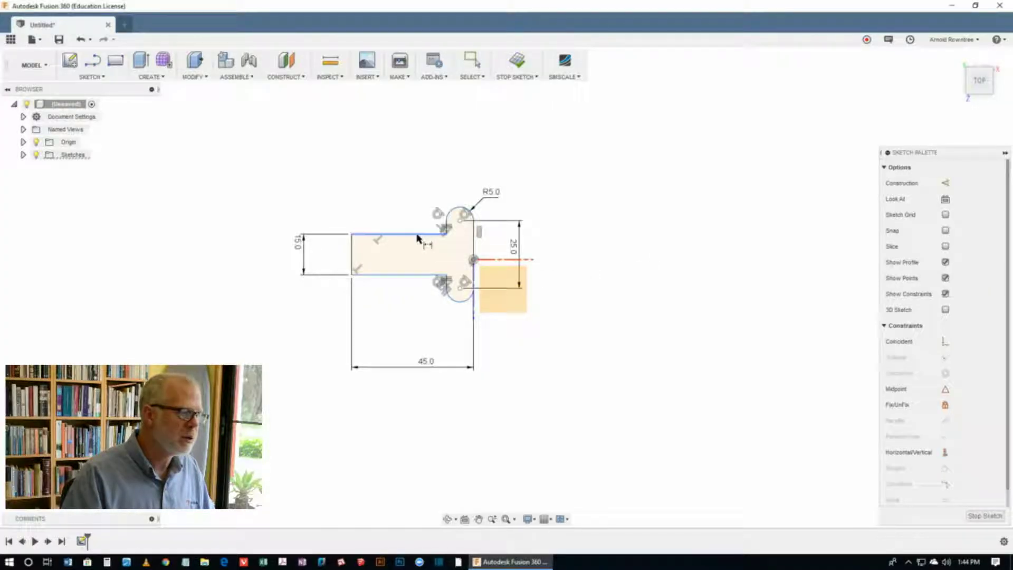
left_click(417, 238)
left_click(527, 243)
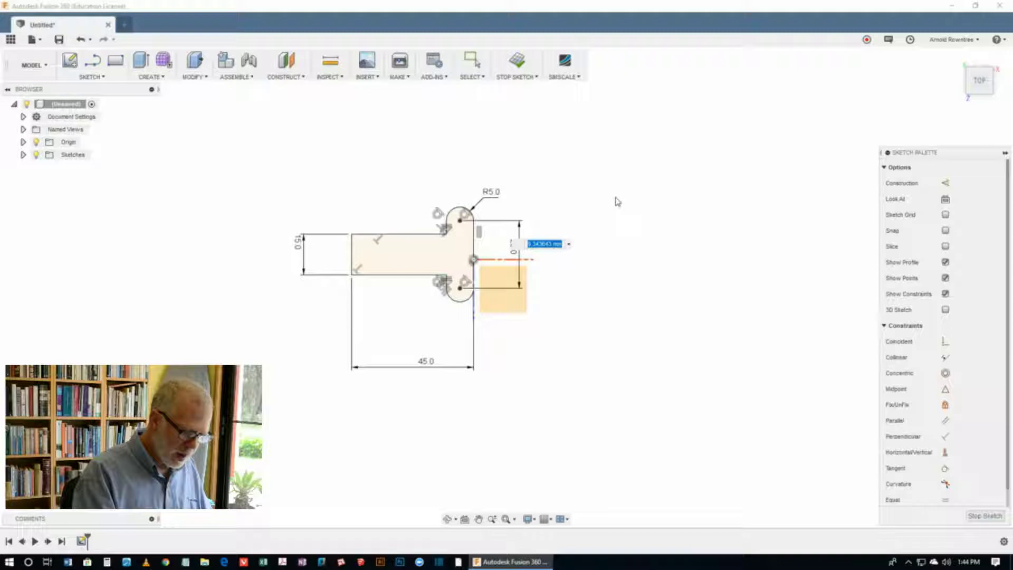
key("BackSpace")
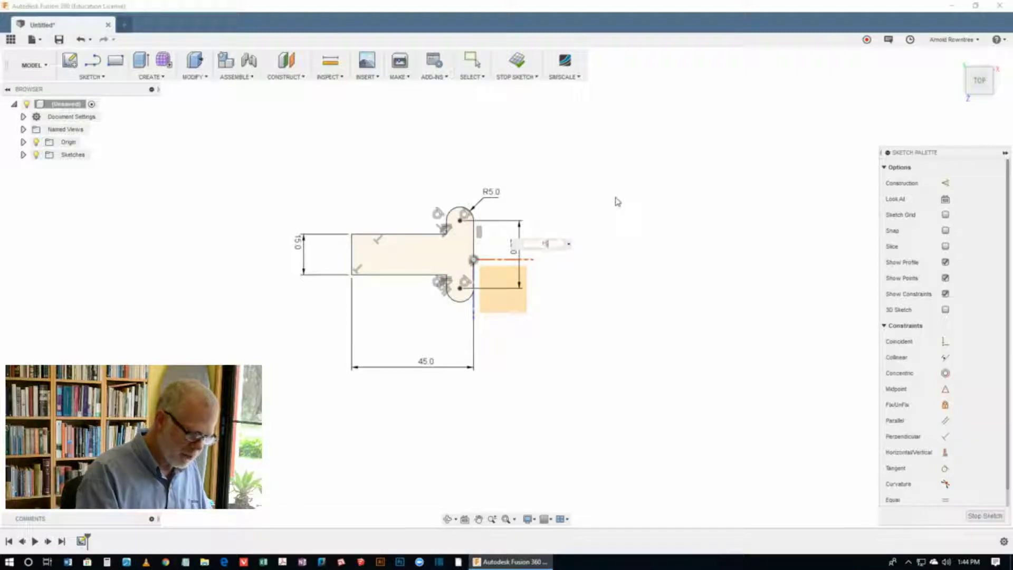
type("15/2")
key("Return")
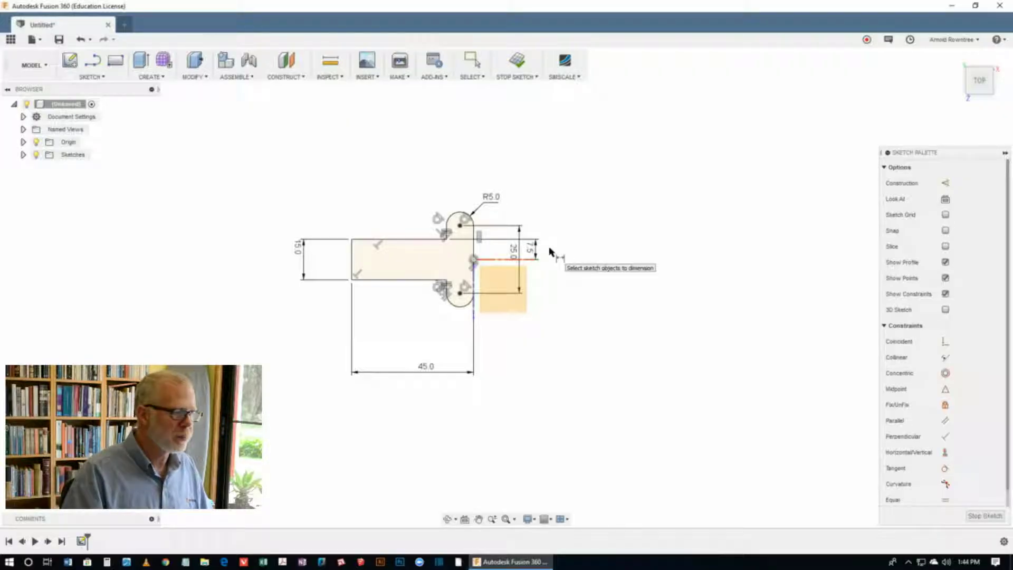
Step: Extrude the T-shaped profile downward from its sketch plane as a new body
key("e")
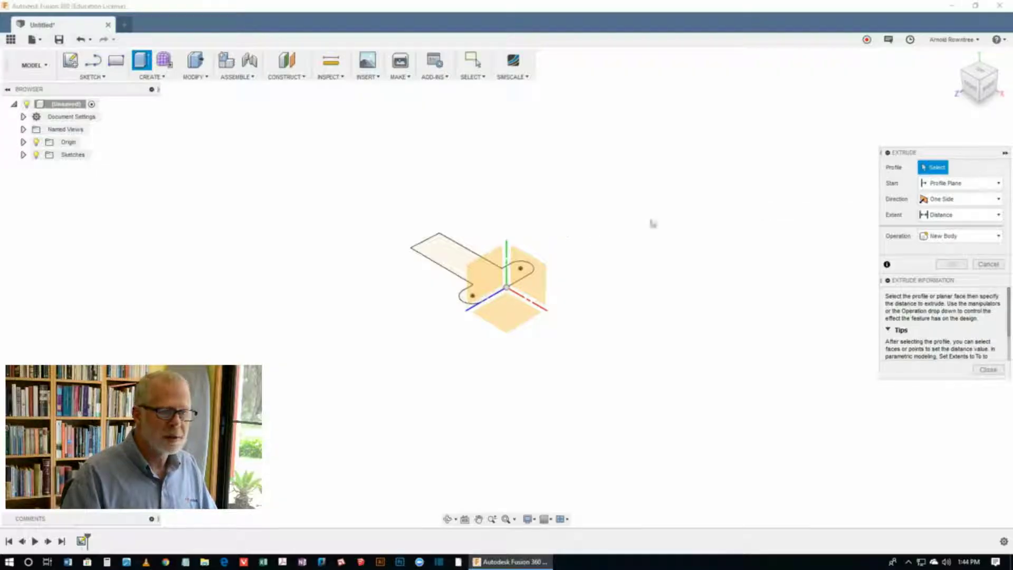
left_click(456, 257)
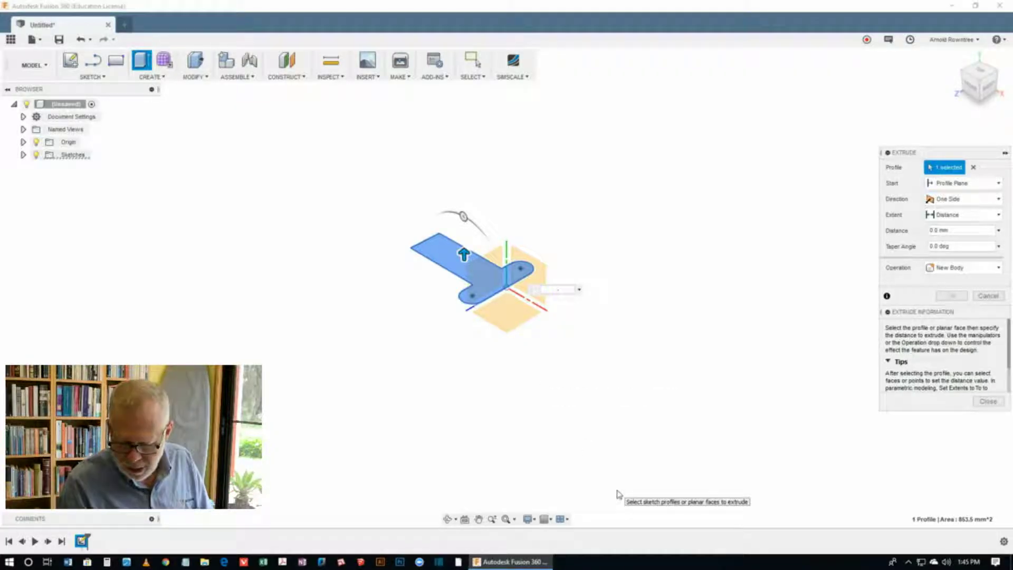
key("Return")
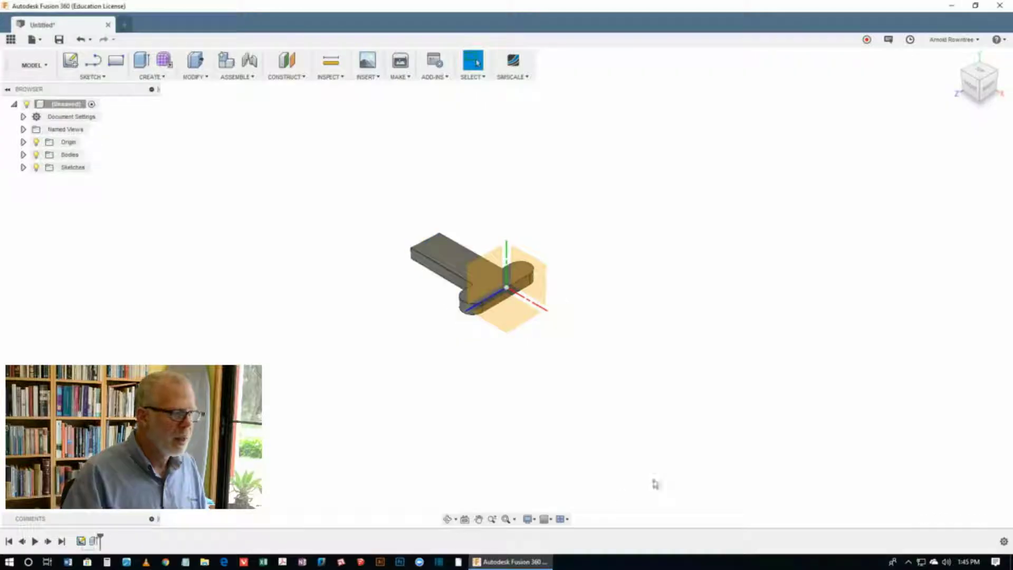
Step: Fillet the two vertical corner edges at the stem's free end and the two inner edges where the stem meets the crossbar
scroll(507, 287, "down", 2)
scroll(570, 319, "up", 5)
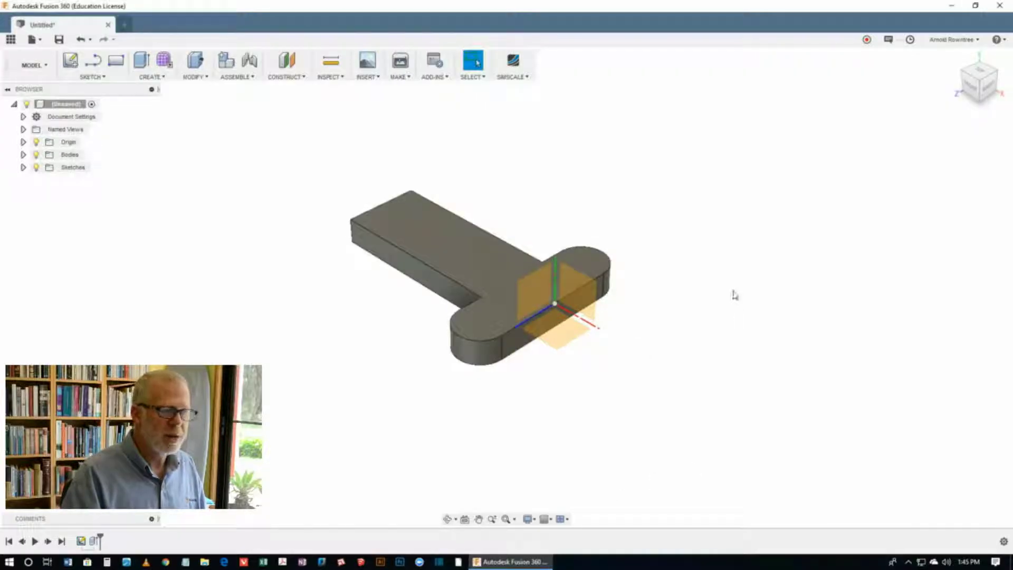
middle_click_drag(735, 295, 540, 337, "shift")
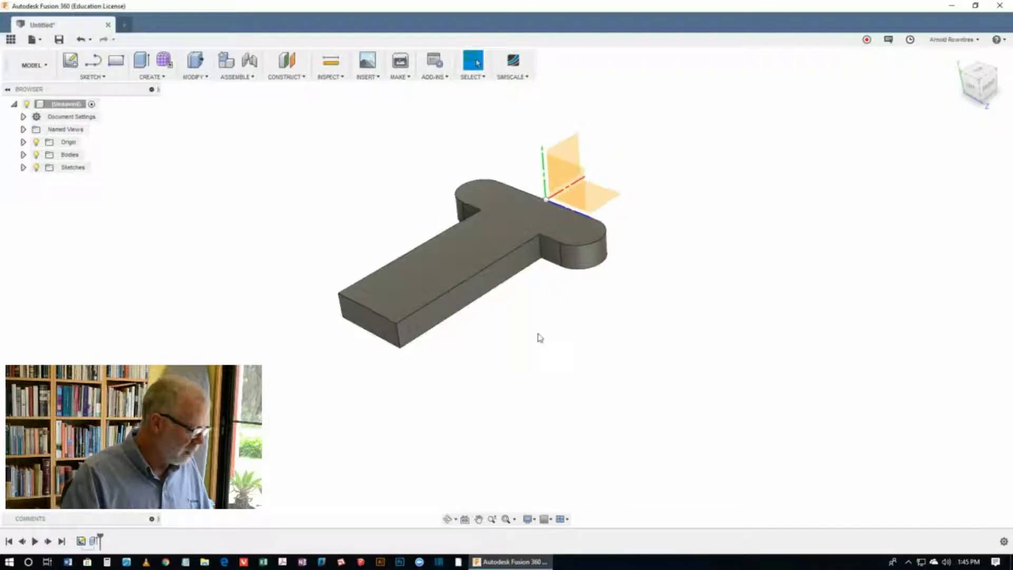
key("s")
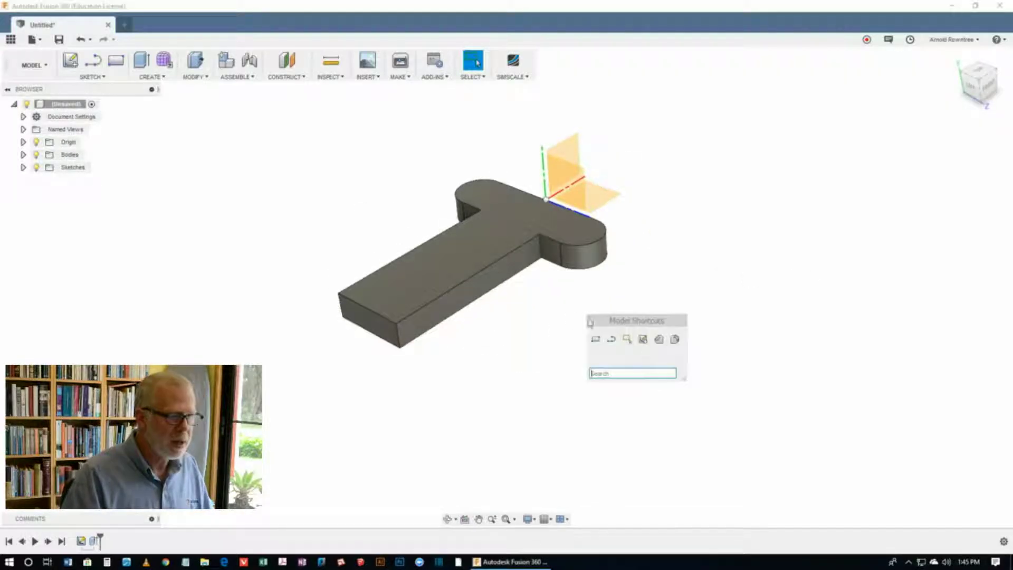
left_click(676, 340)
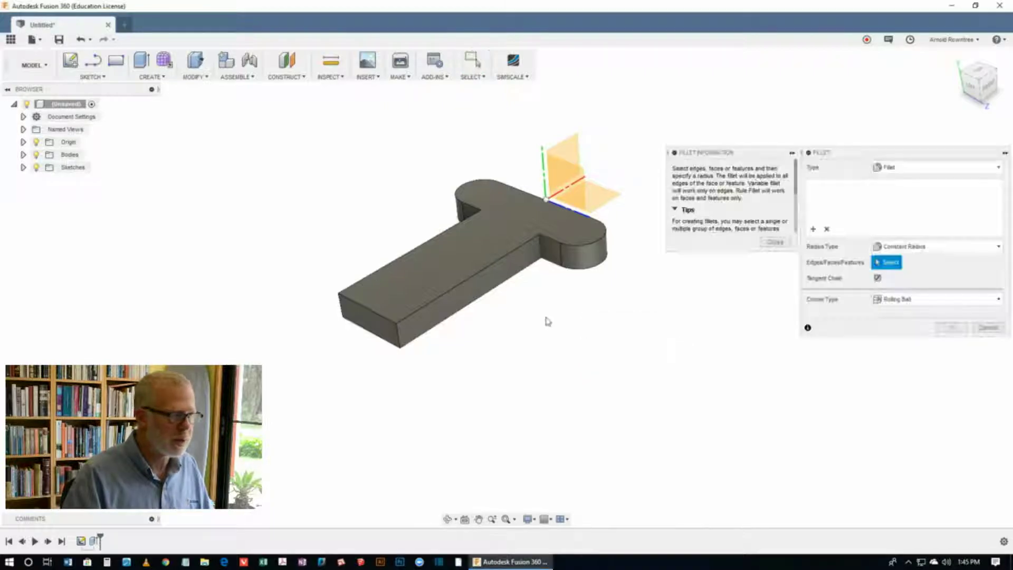
left_click(397, 334)
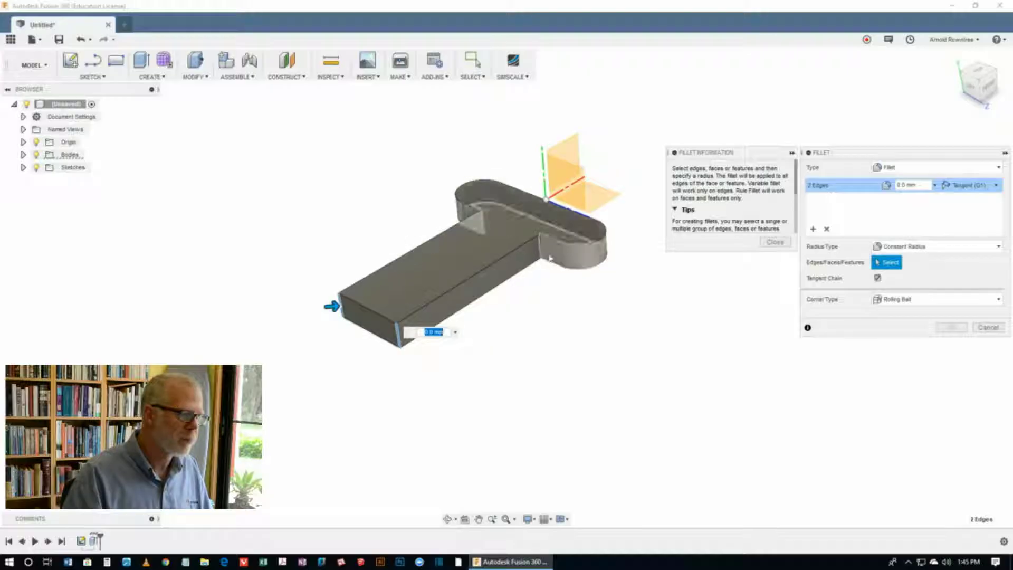
left_click(539, 244)
left_click(476, 216)
left_click_drag(476, 216, 390, 275, "shift")
left_click(391, 274)
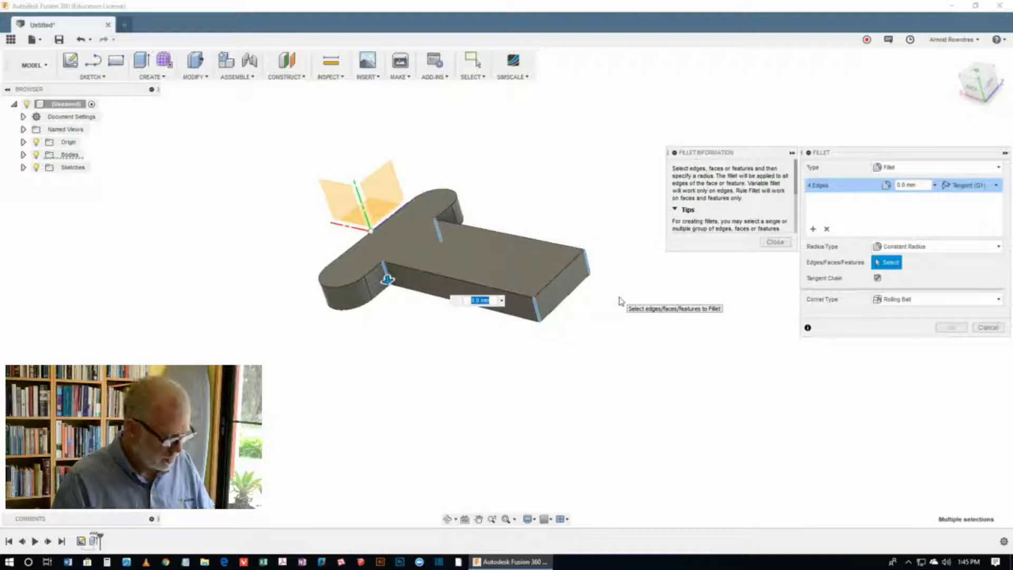
key("Escape")
Step: Start a new sketch on the top face of the body
right_click(635, 133)
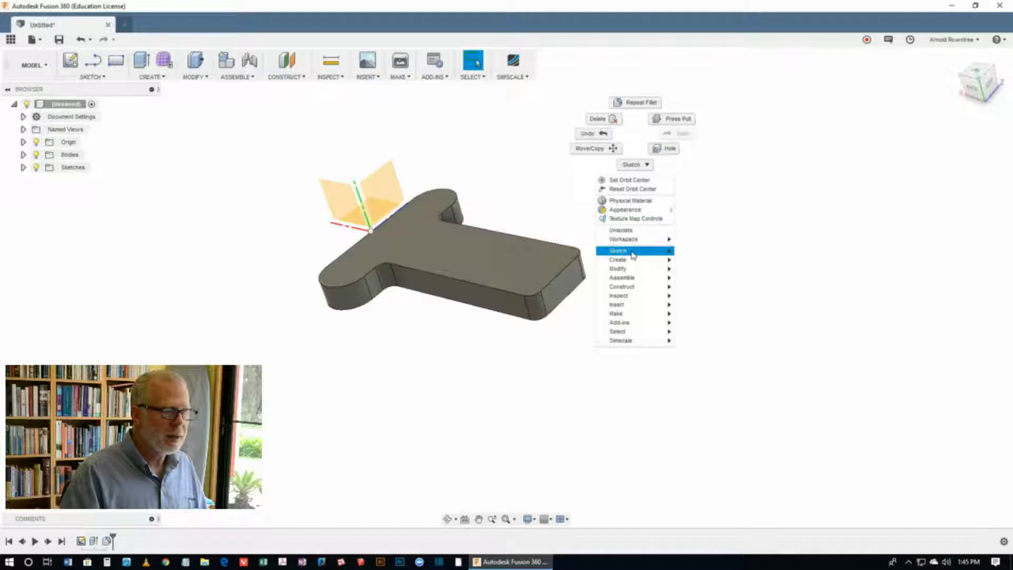
mouse_move(631, 251)
left_click(693, 252)
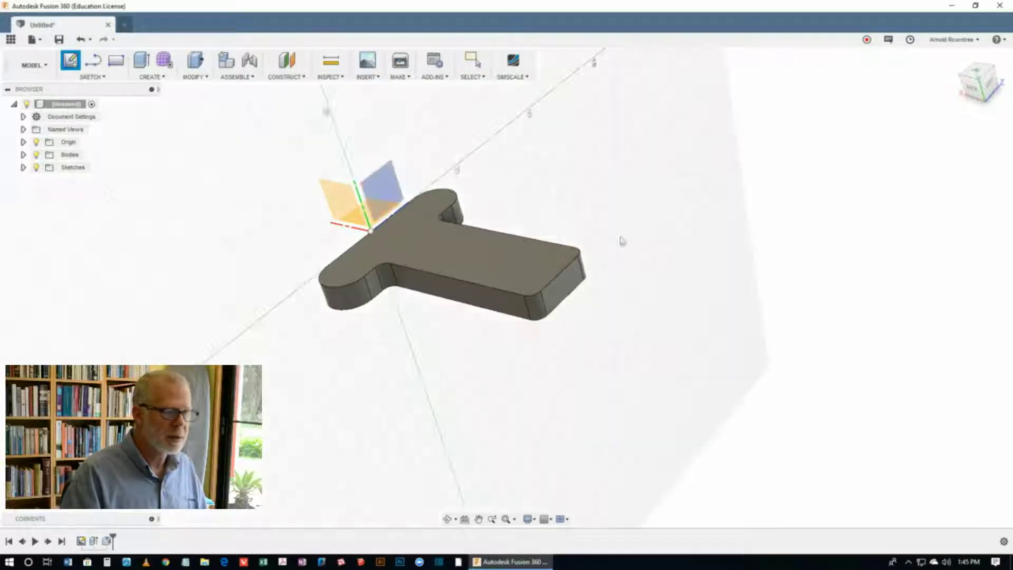
left_click(521, 262)
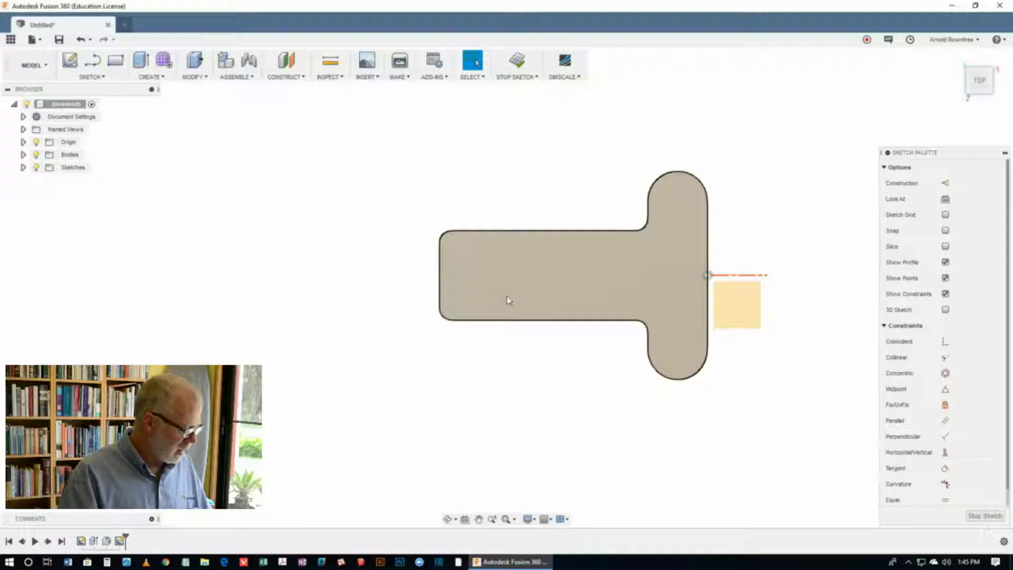
Step: Draw a round-ended slot outline running inward from the stem's end edge, with an end arc of about 2.4 mm radius
key("l")
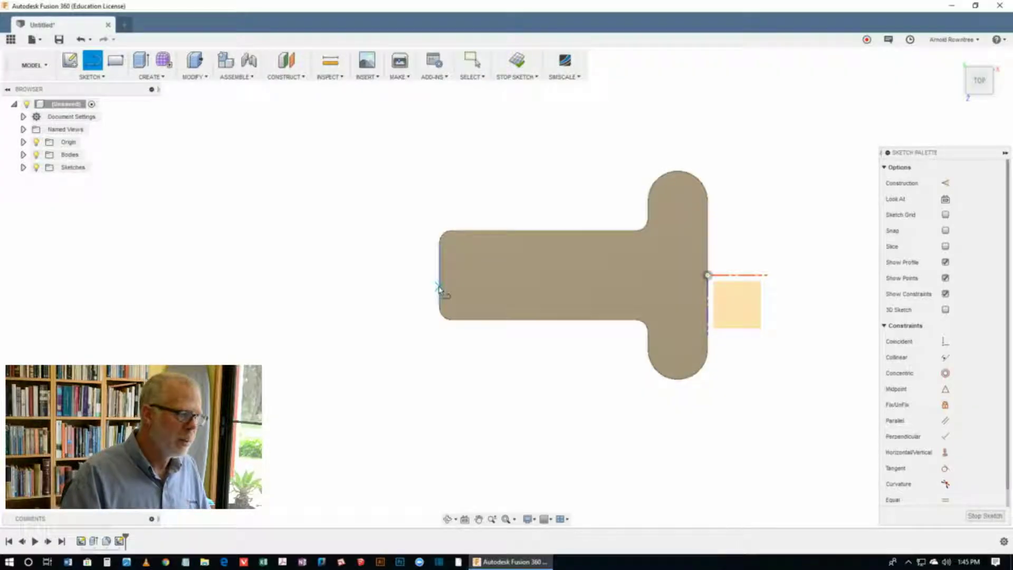
left_click(438, 287)
left_click(492, 288)
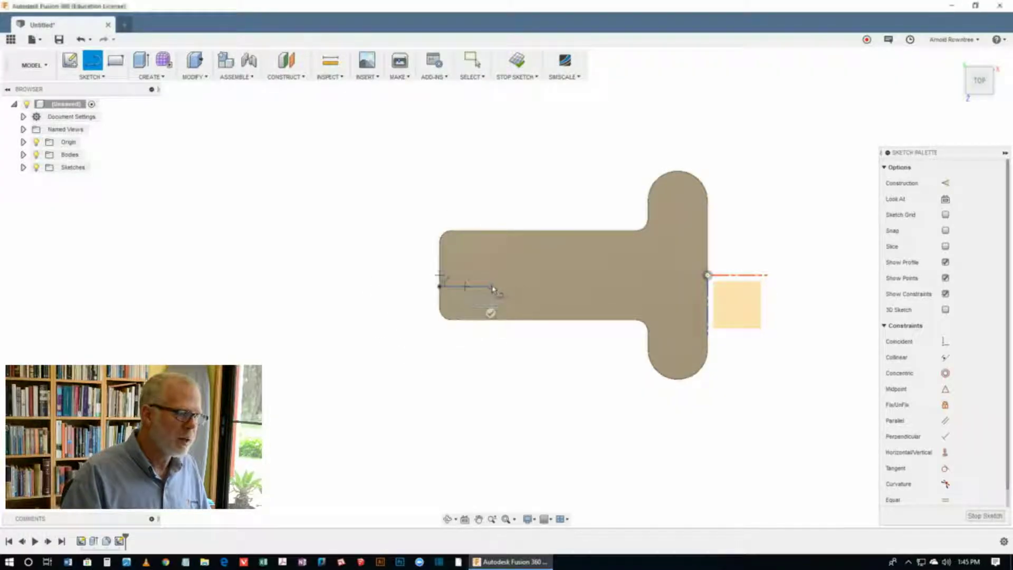
left_click_drag(492, 288, 492, 257)
left_click(439, 257)
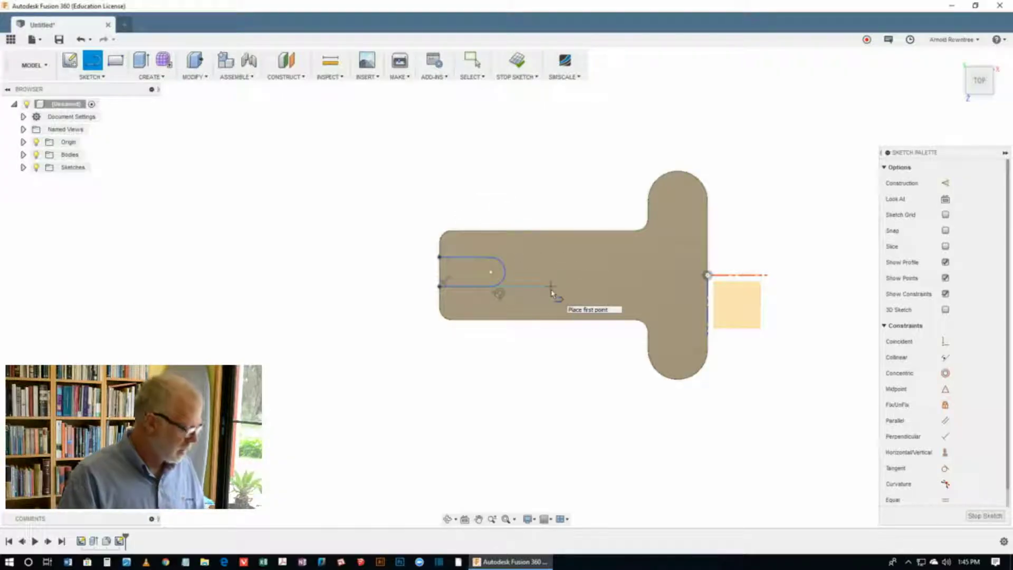
Step: Constrain the slot's upper line to horizontal and try the same constraint on its lower line
scroll(448, 288, "up", 3)
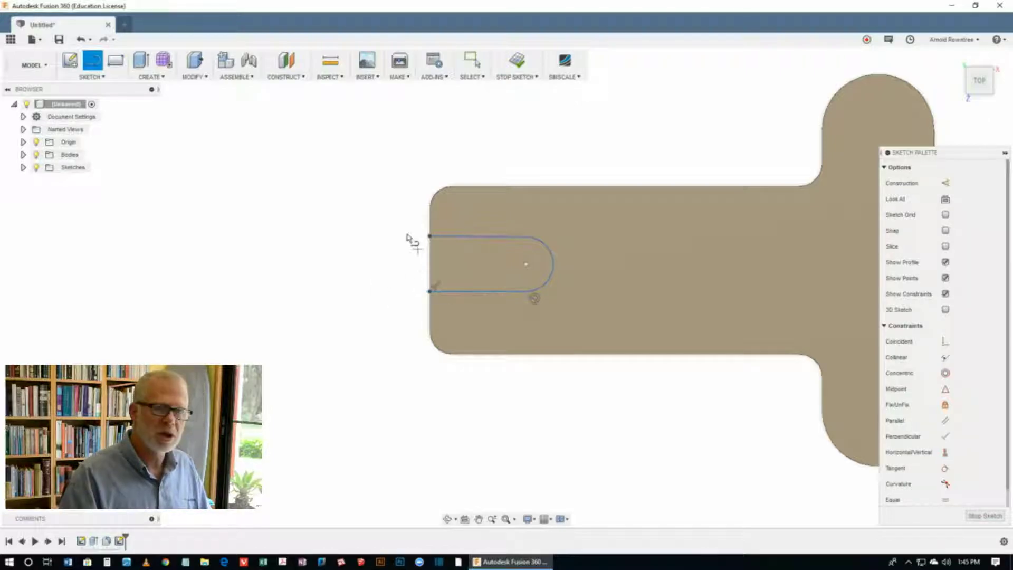
key("s")
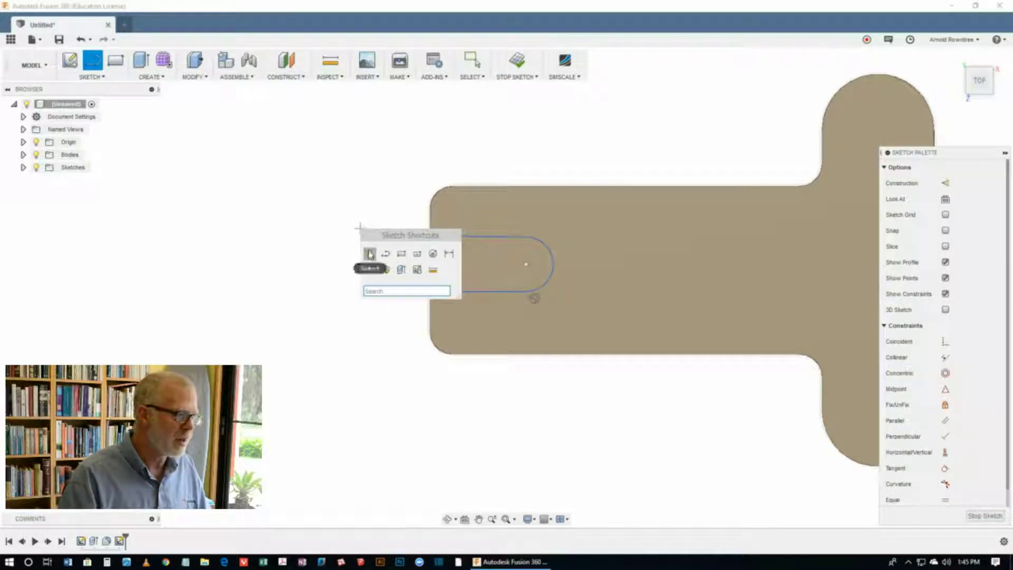
left_click(370, 255)
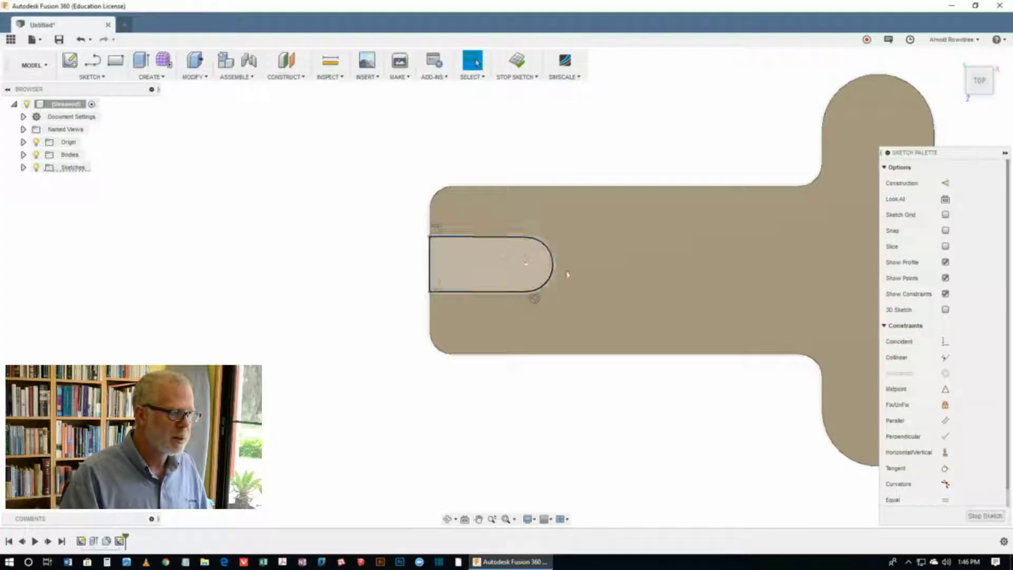
left_click(944, 452)
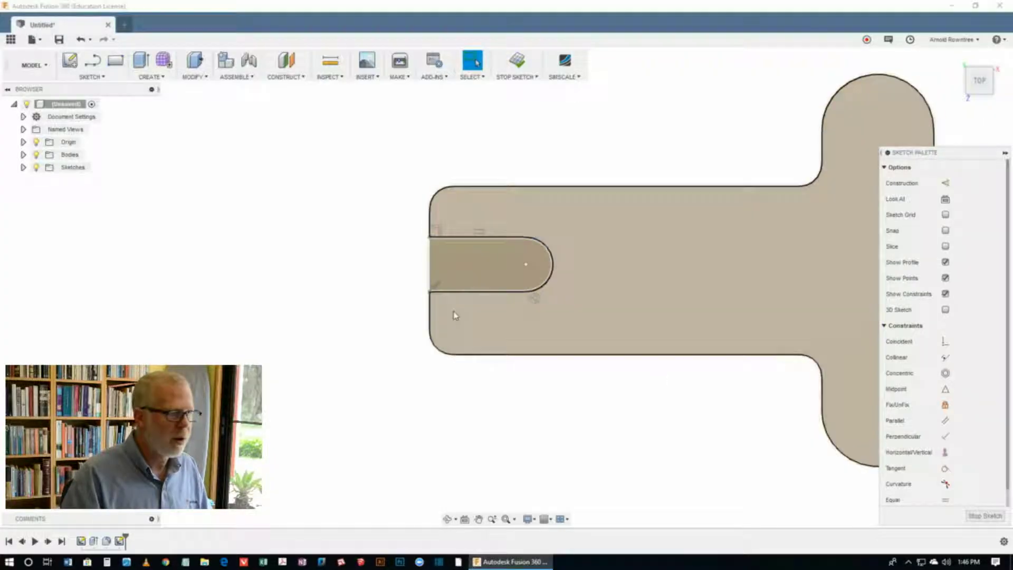
double_click(463, 291)
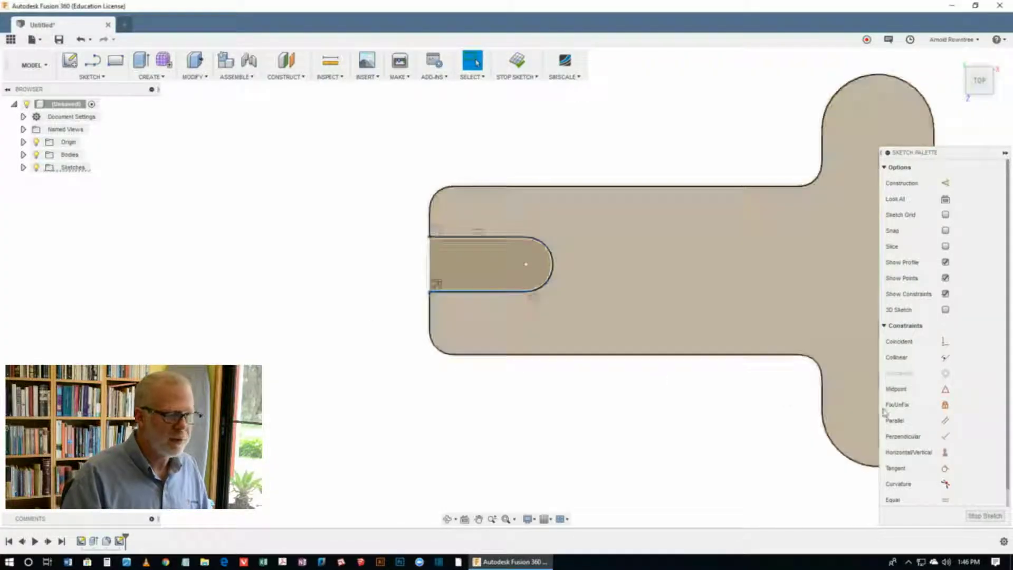
left_click(945, 452)
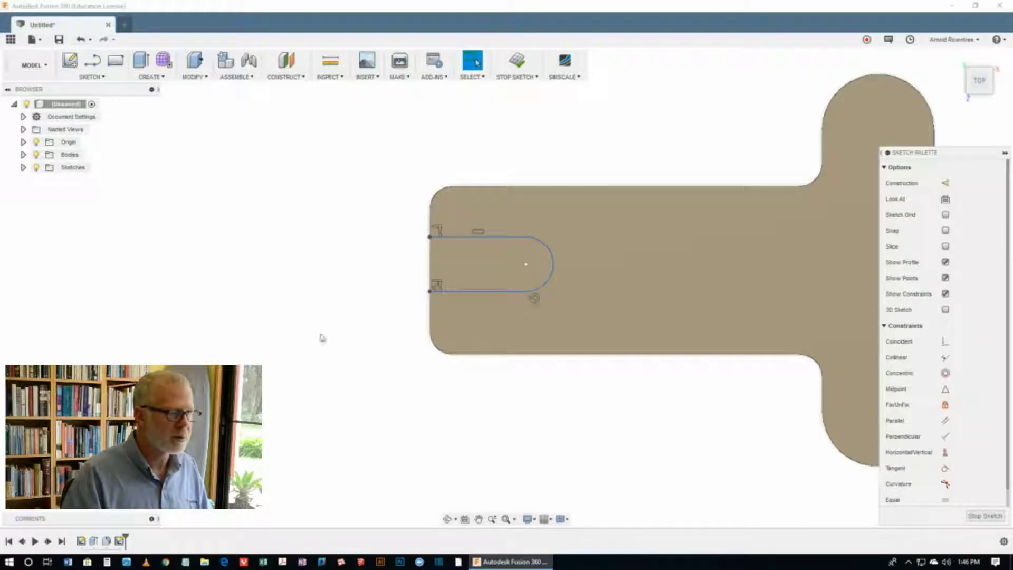
Step: Dimension the slot's end arc with a radius of 2.5 mm
left_click(560, 268)
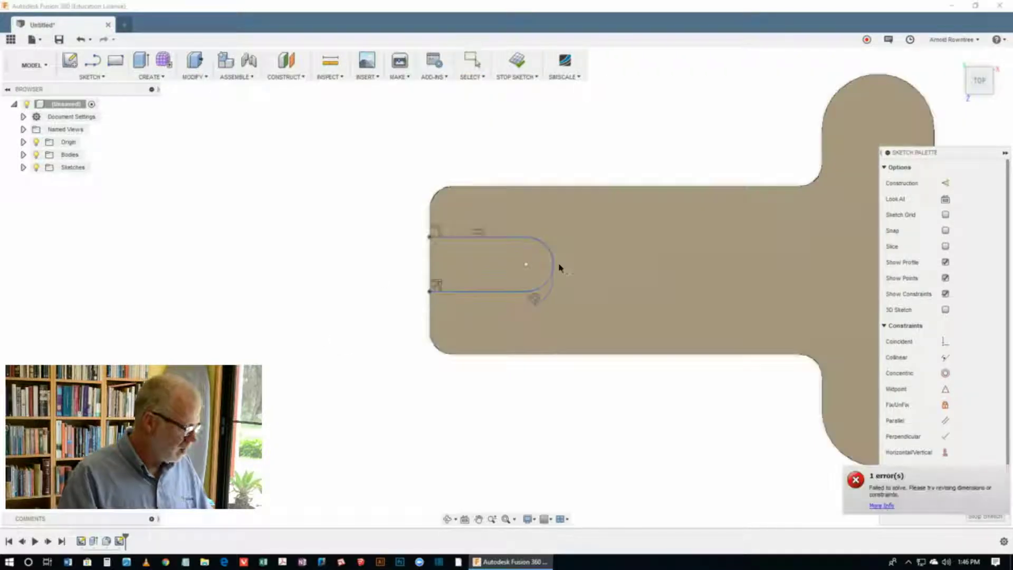
left_click(628, 157)
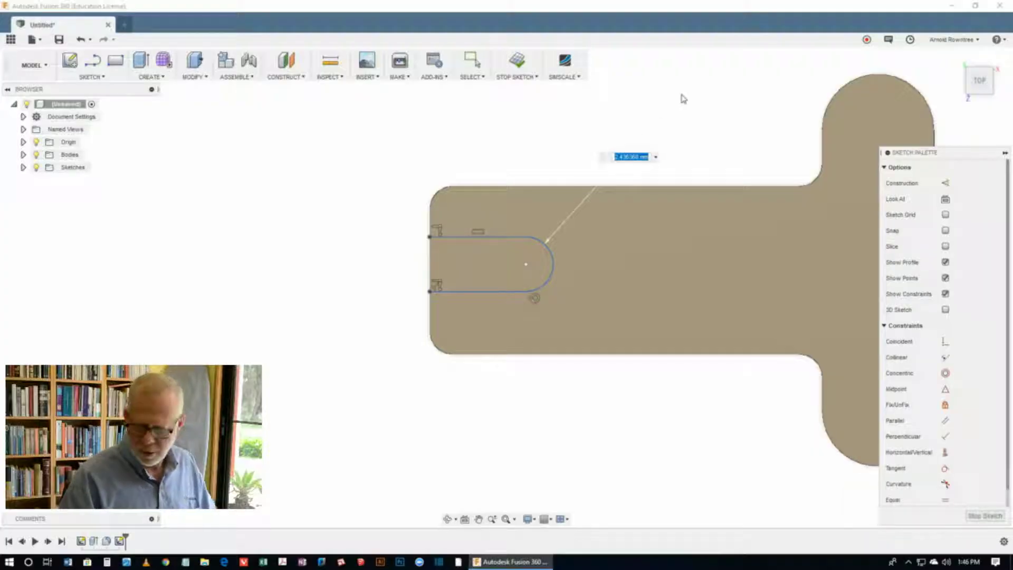
type("3")
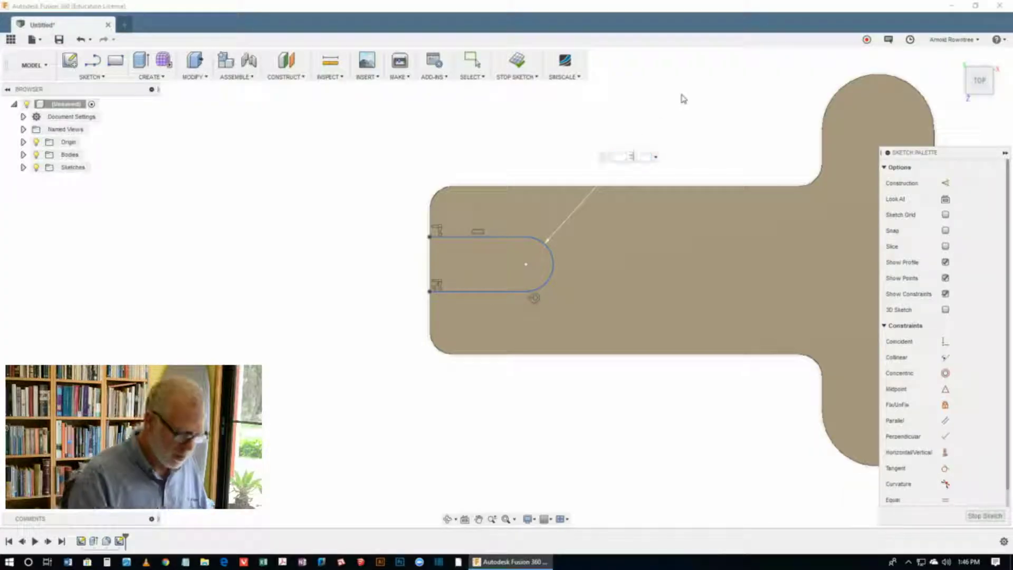
key("Return")
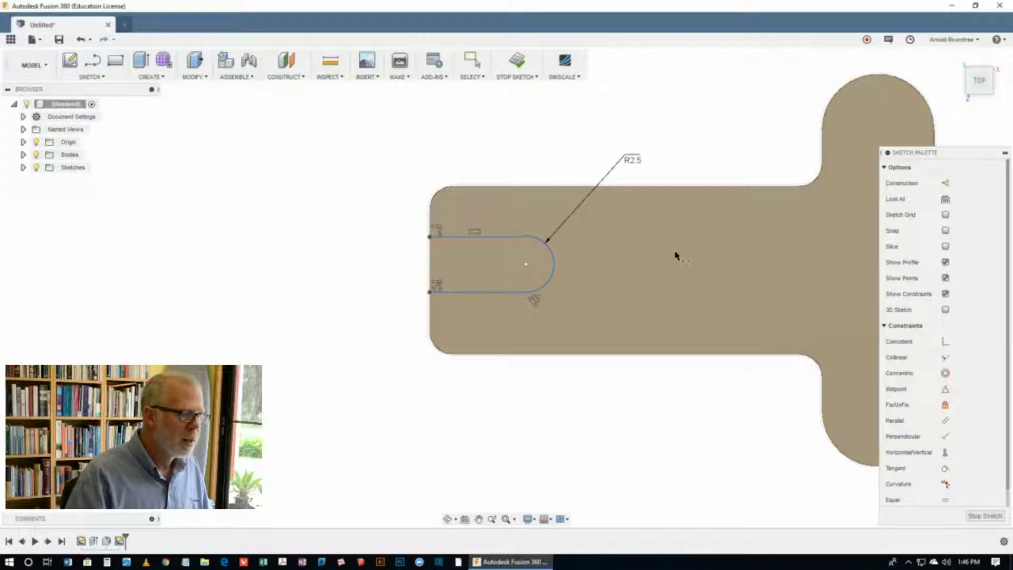
Step: Constrain the slot's end arc to be tangent to its upper straight line
key("s")
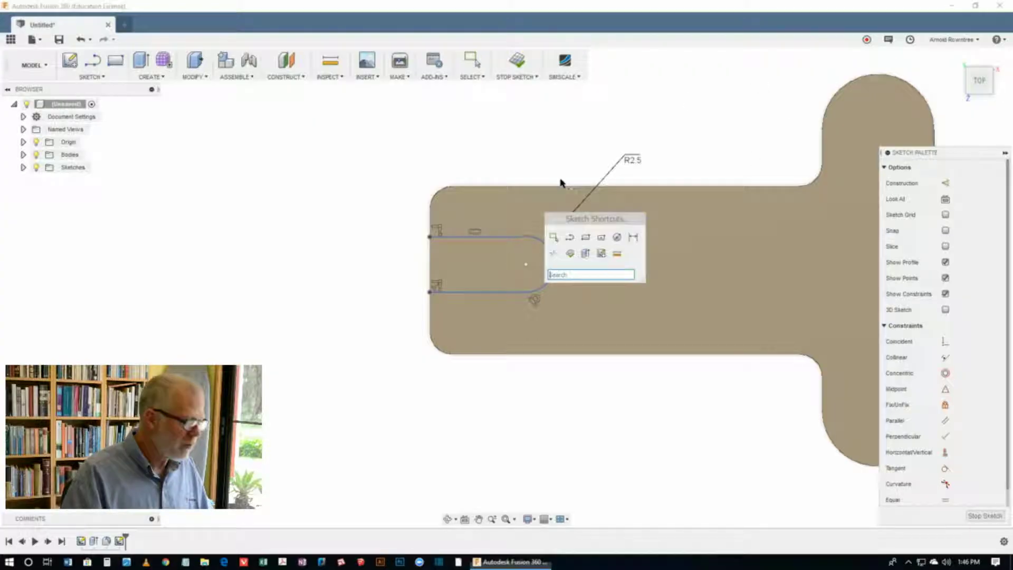
left_click(554, 235)
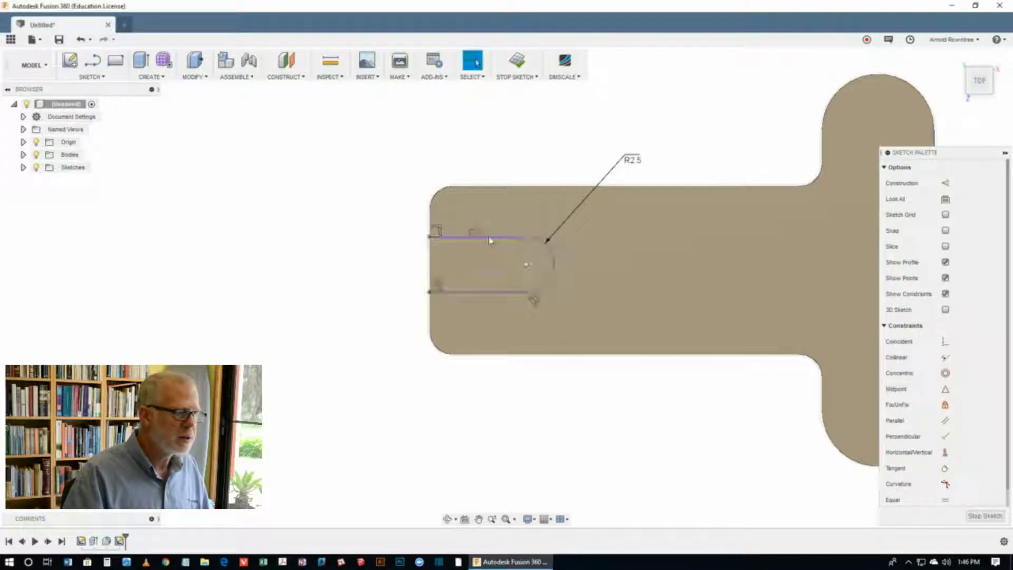
left_click(530, 257)
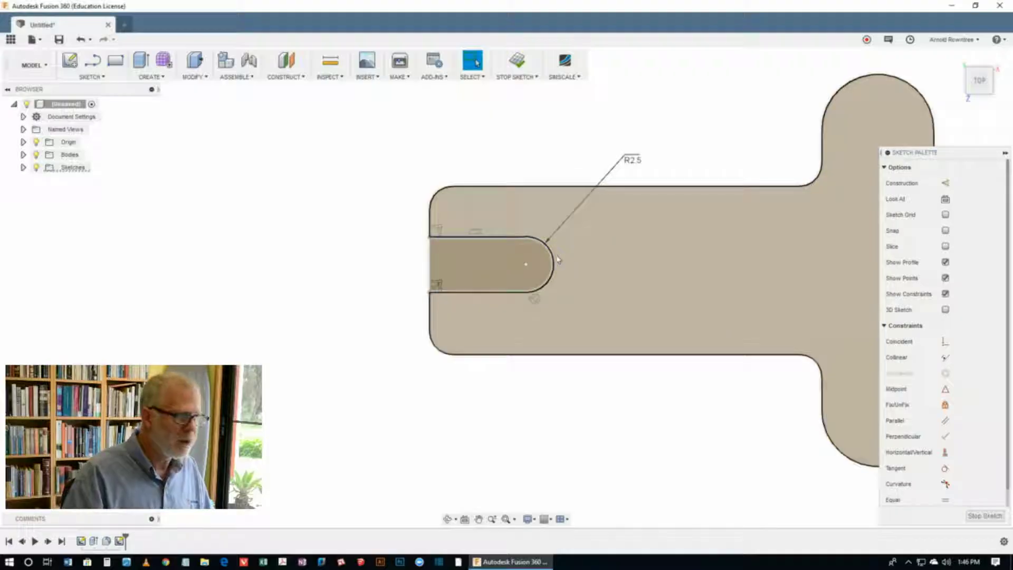
double_click(553, 262)
left_click(944, 500)
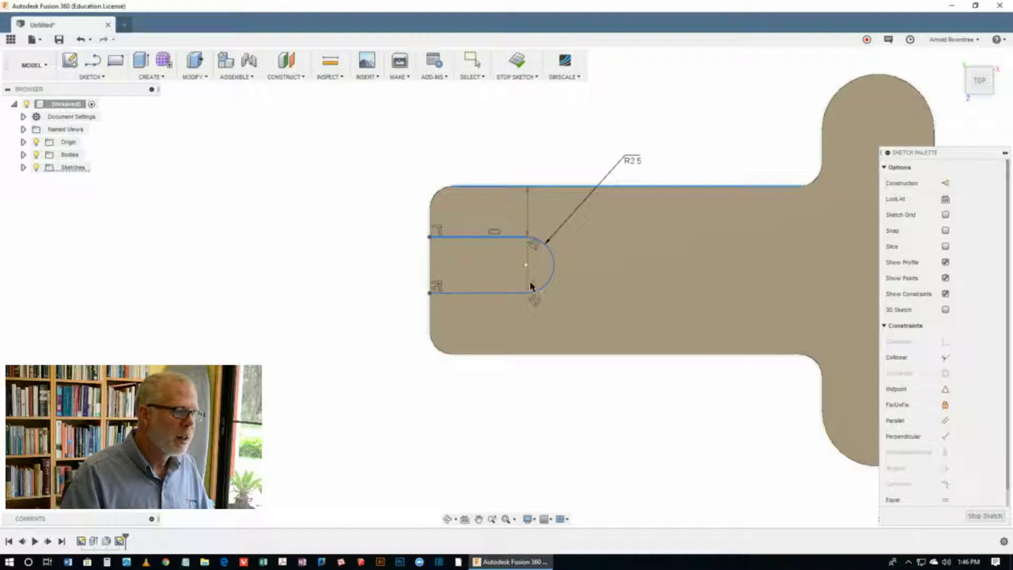
Step: Dimension the slot arc's centre 7.5 mm from the stem's upper long edge
left_click(536, 236)
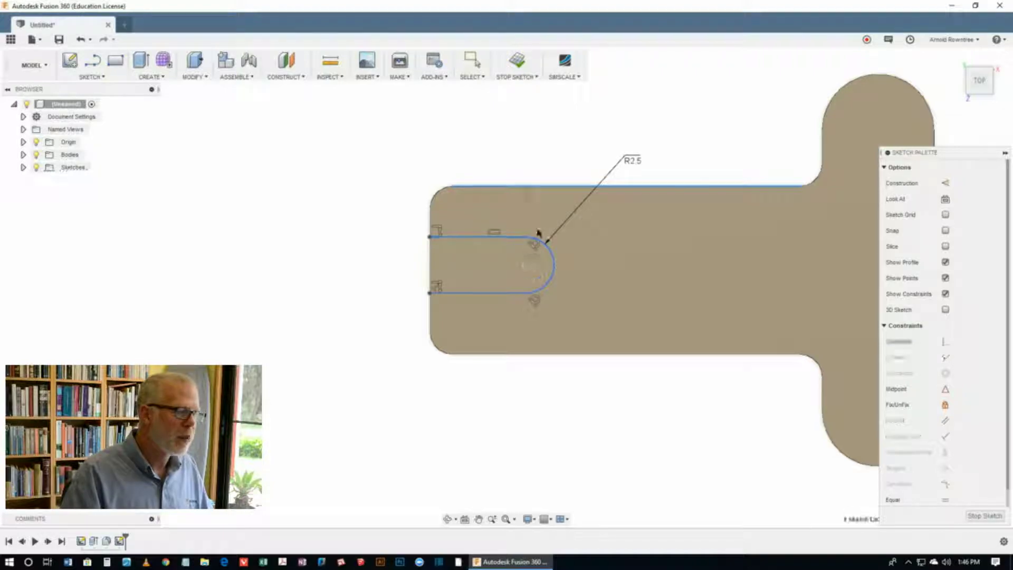
left_click(544, 193)
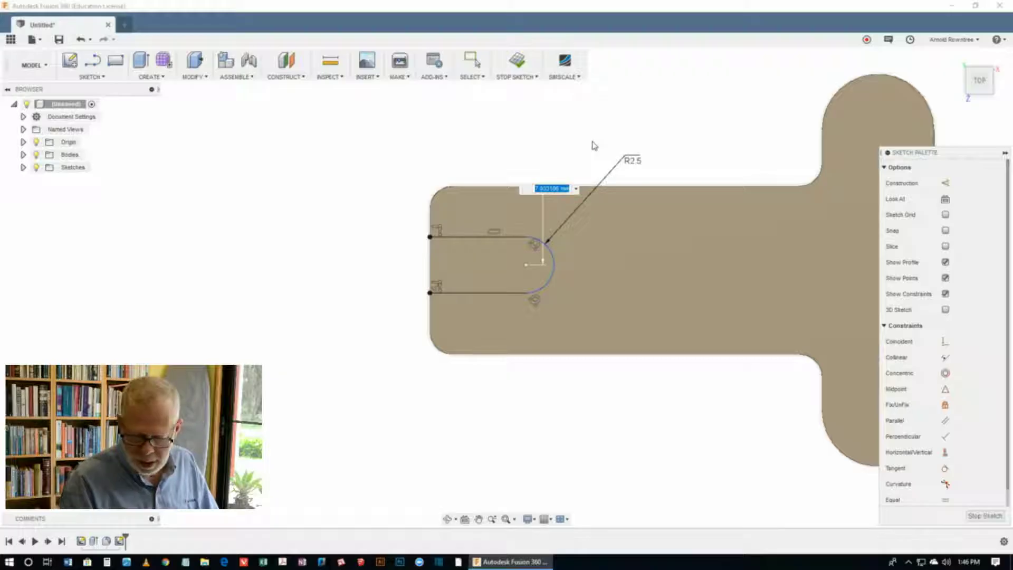
type("15")
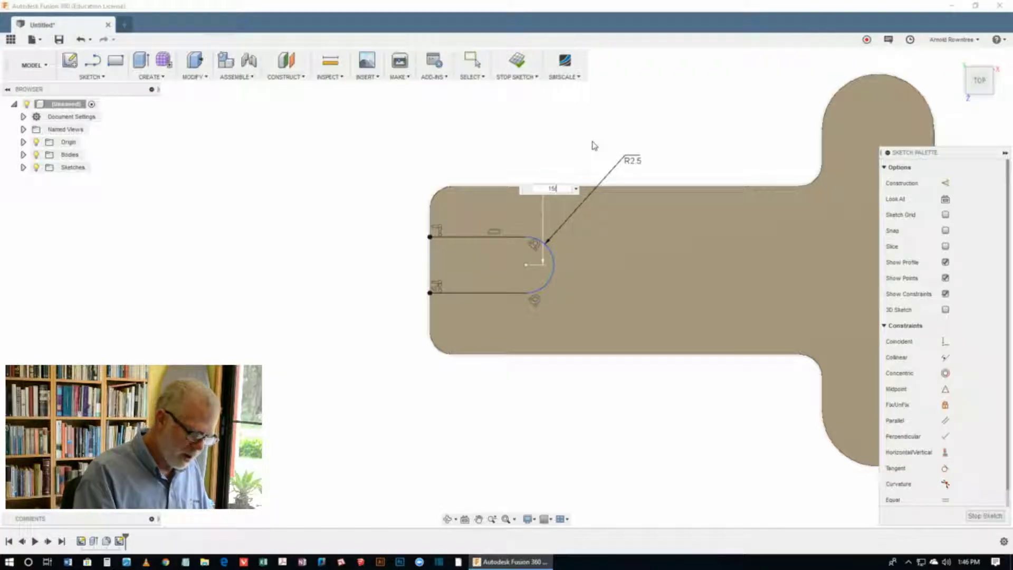
key("Return")
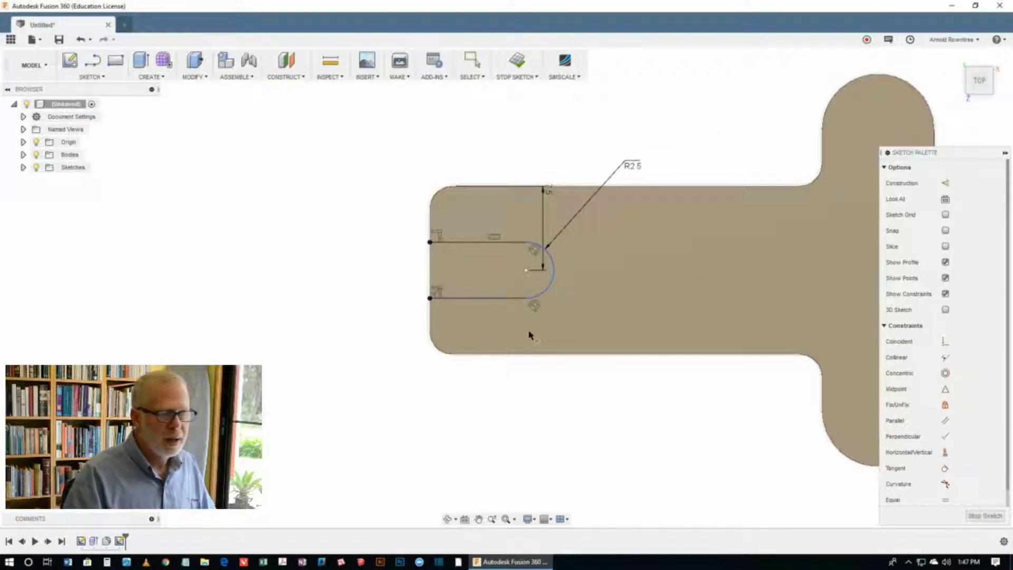
Step: Dimension the slot arc's centre 5 mm from the stem's end edge
left_click(526, 271)
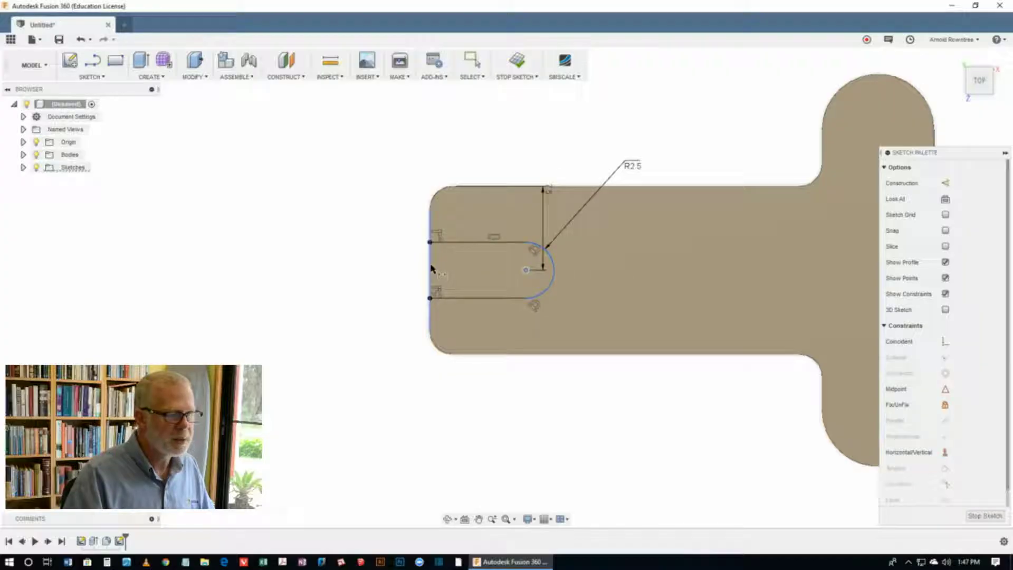
left_click(431, 266)
left_click(486, 416)
type("5")
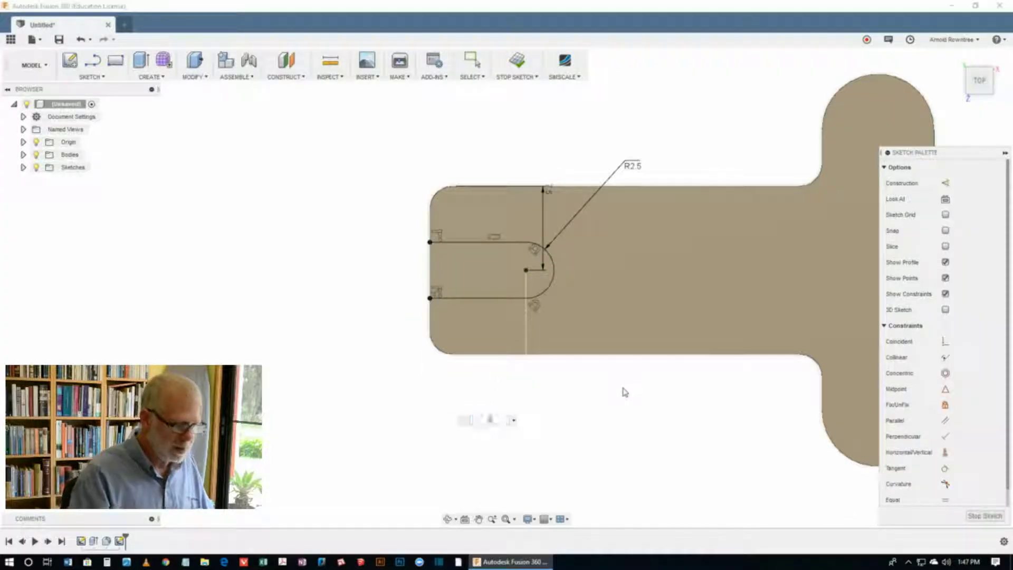
key("Return")
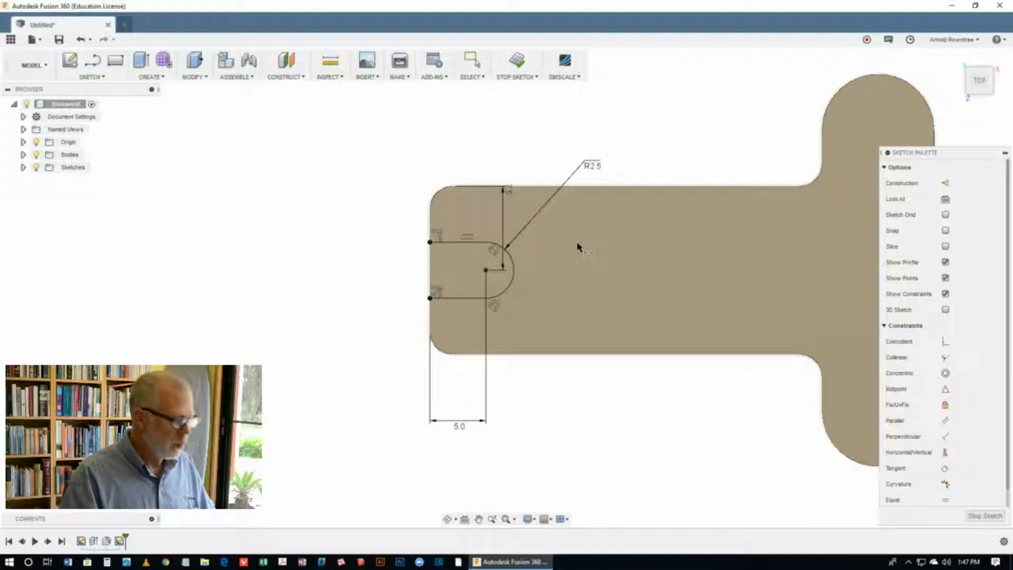
Step: Extrude the slot profile as a cut through the full thickness of the stem's end
key("e")
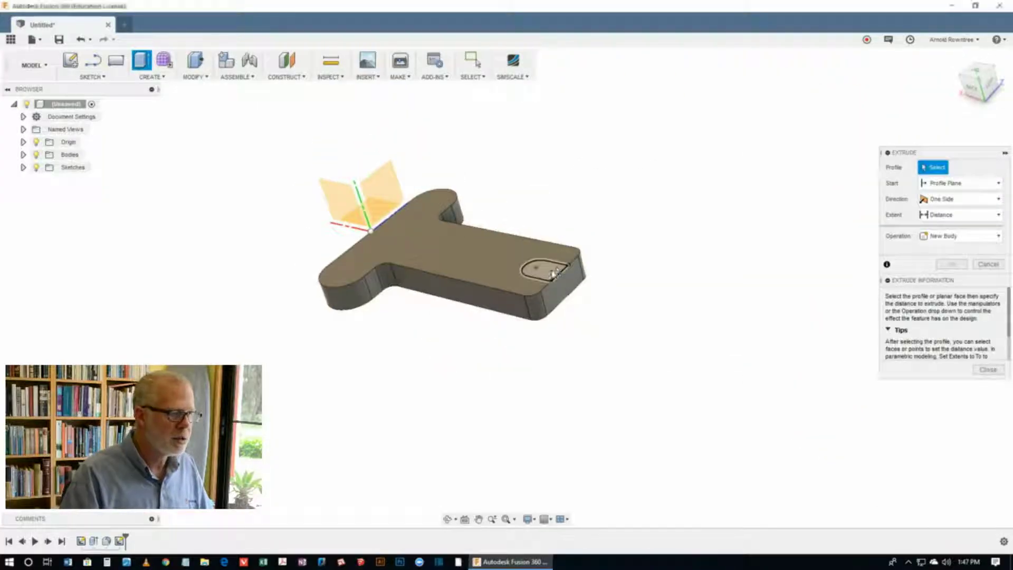
left_click(554, 273)
key("BackSpace")
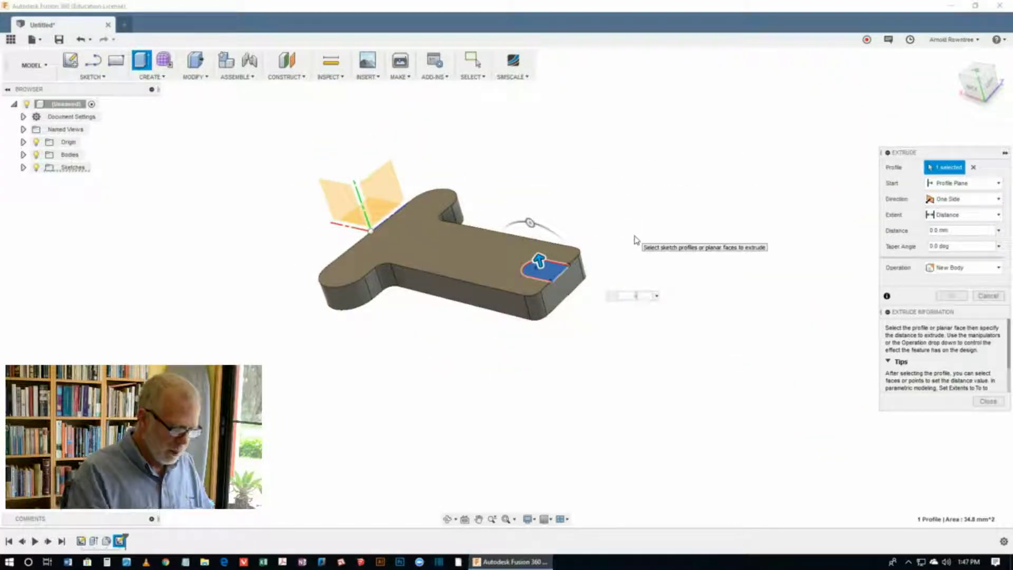
key("Return")
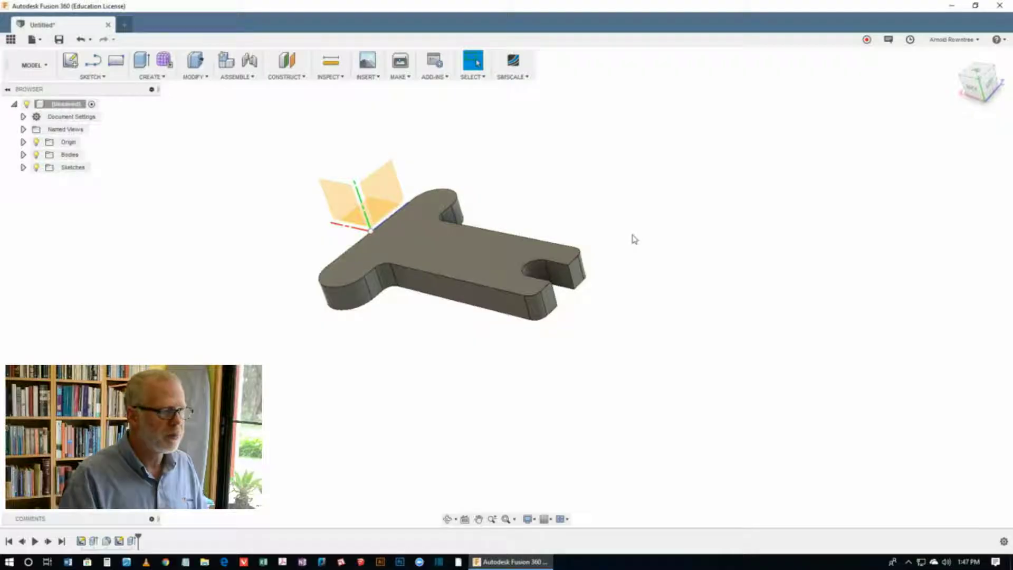
Step: Construct a plane at -45 degrees about the top outer straight edge of the T's crossbar
scroll(377, 222, "up", 3)
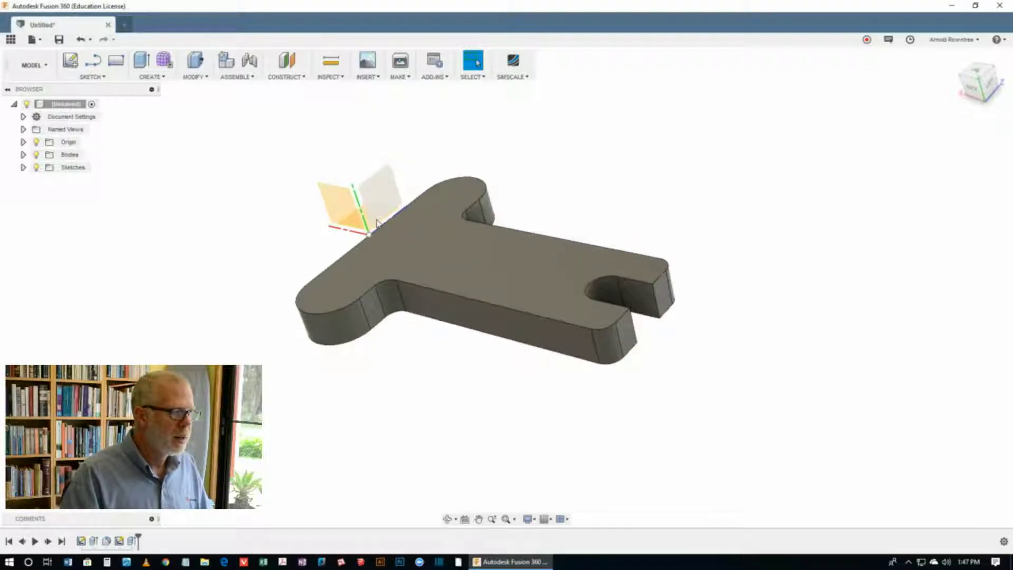
middle_click_drag(377, 223, 670, 327, "shift")
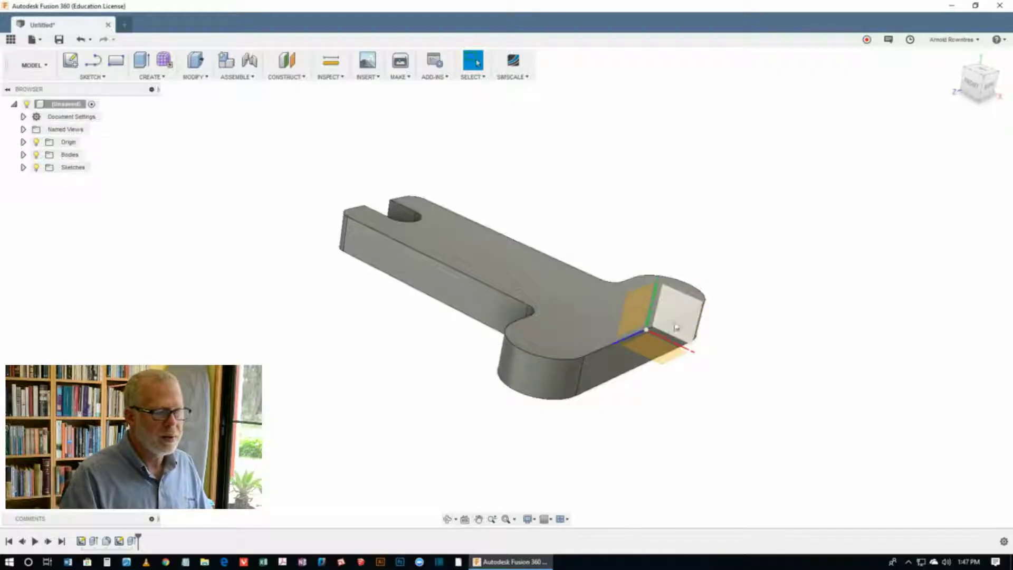
right_click(721, 154)
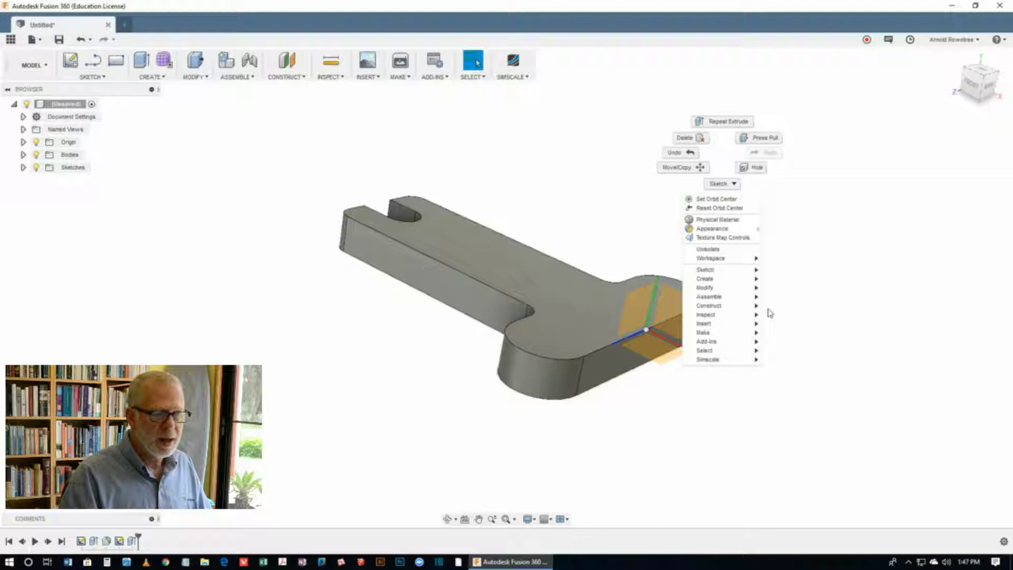
mouse_move(749, 308)
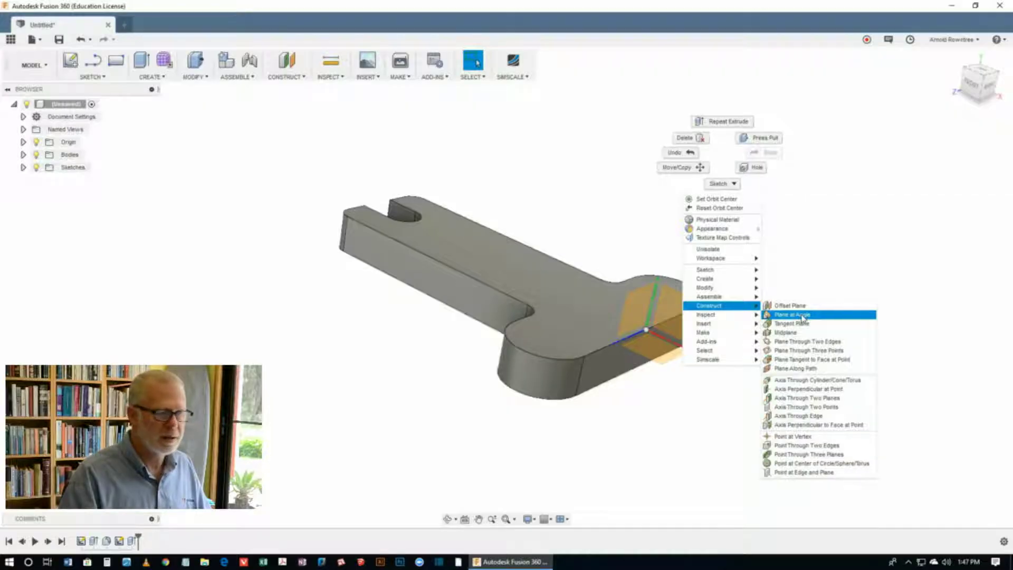
left_click(802, 315)
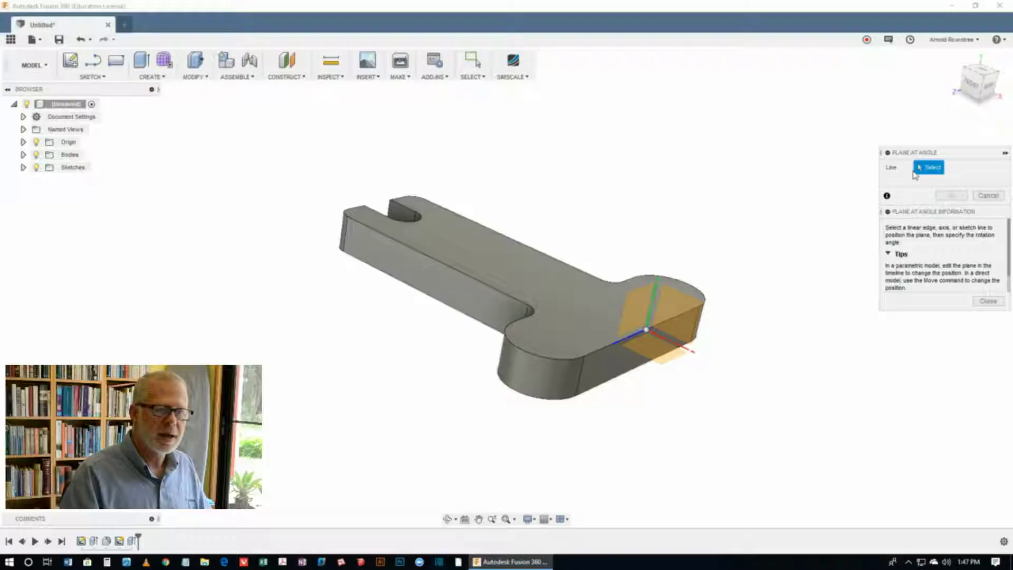
left_click(680, 328)
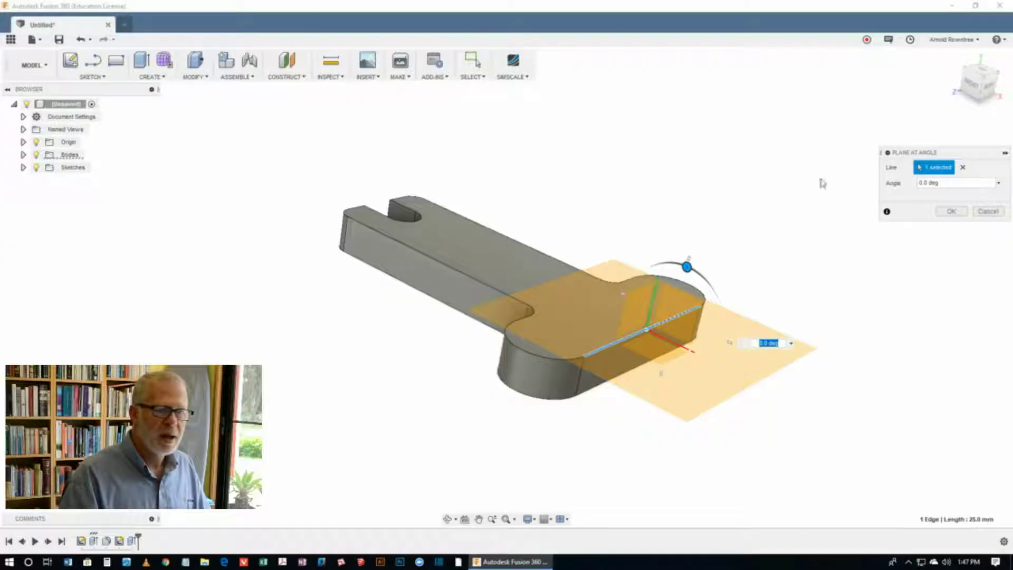
left_click(944, 183)
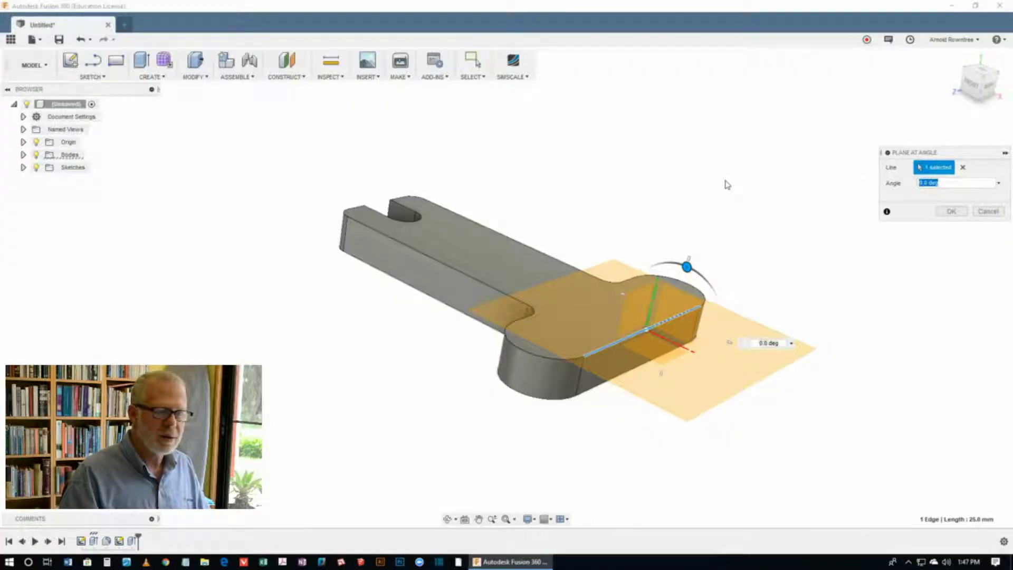
type("45")
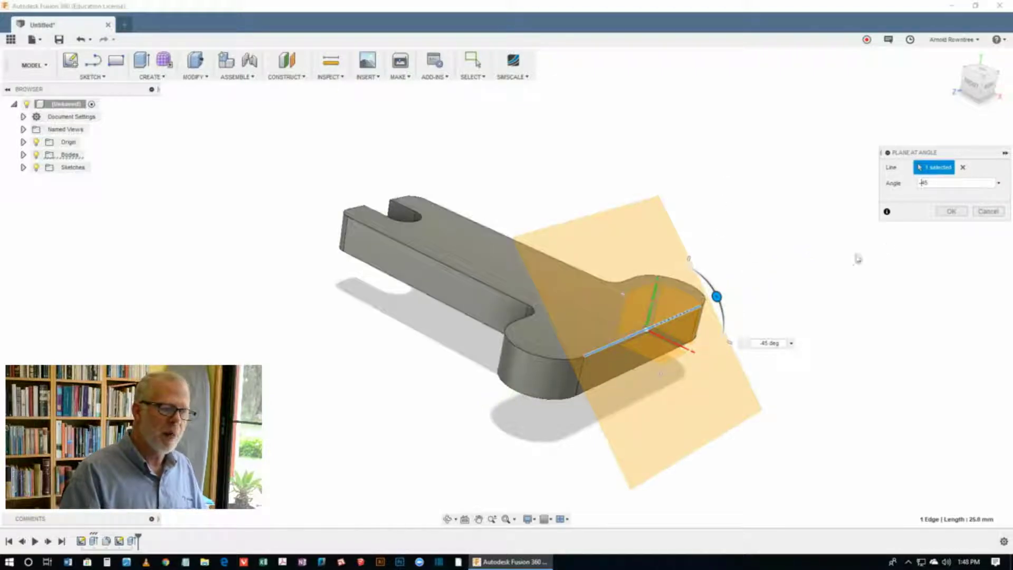
left_click(949, 210)
Step: Start a new sketch on the angled construction plane
middle_click_drag(726, 212, 741, 187, "shift")
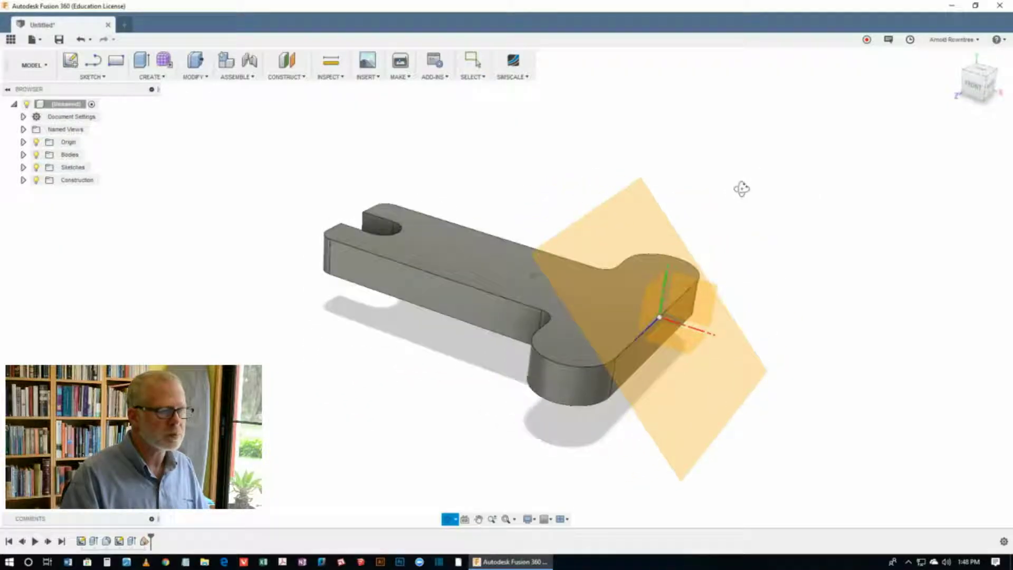
right_click(737, 136)
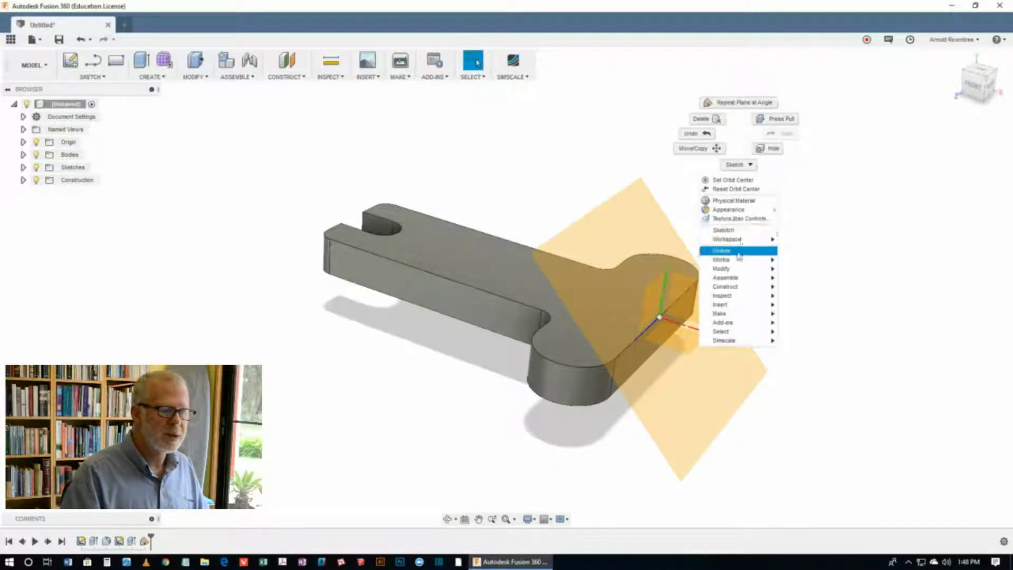
mouse_move(739, 251)
left_click(807, 249)
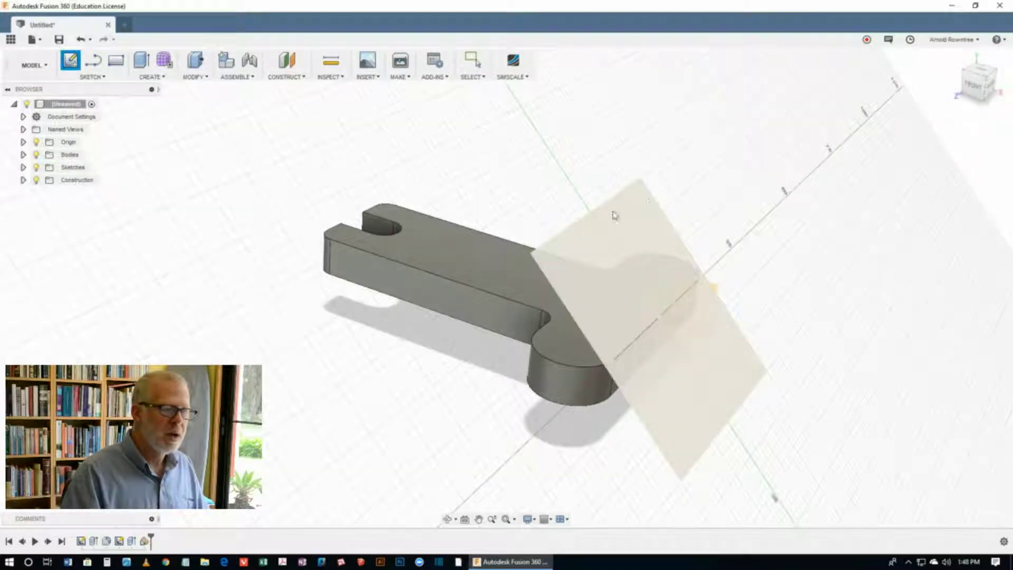
left_click(616, 214)
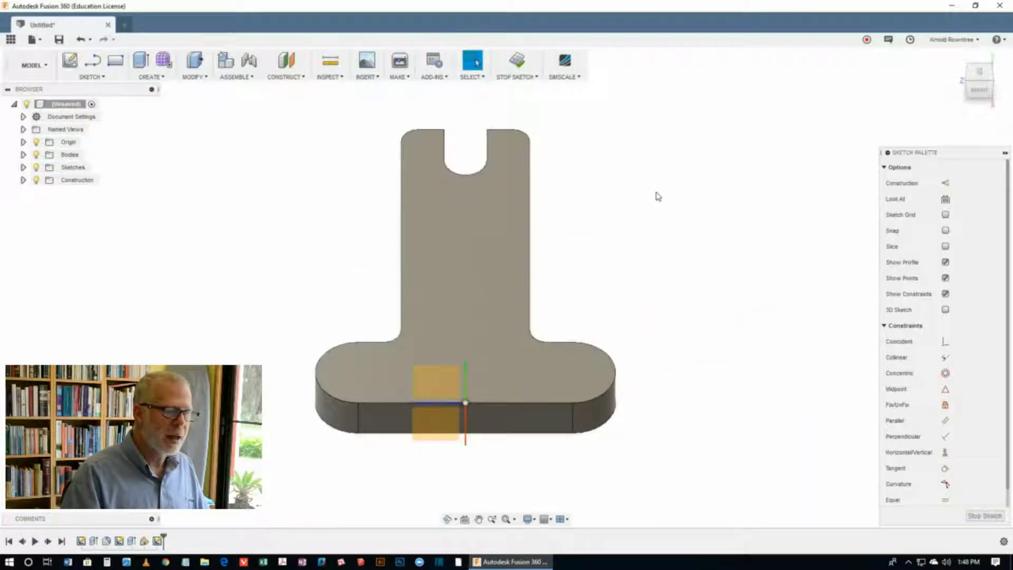
Step: Draw an arch outline from the crossbar's outer edge, with two straight sides about 15 mm long joined by a tangent arc
key("l")
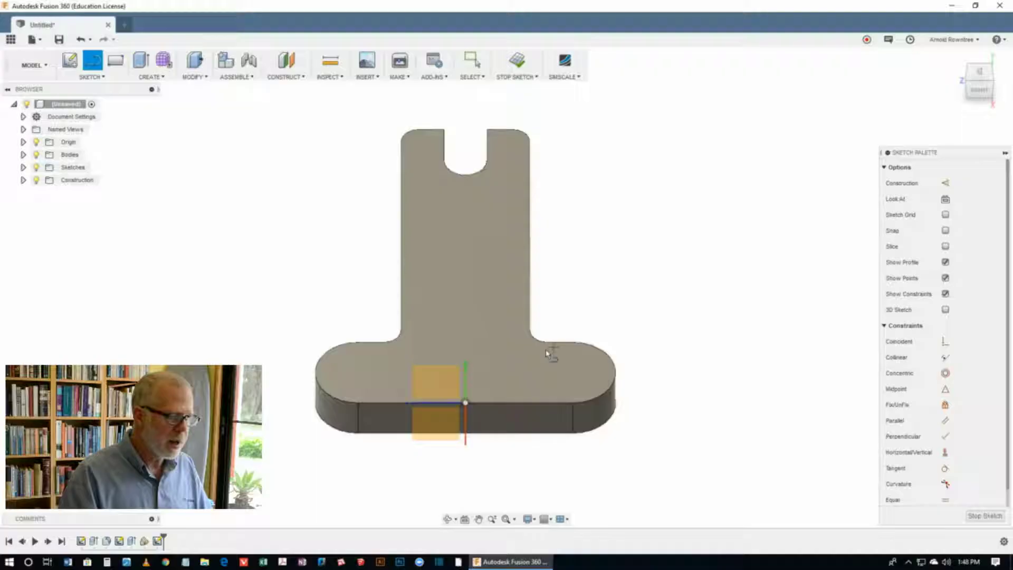
left_click(546, 402)
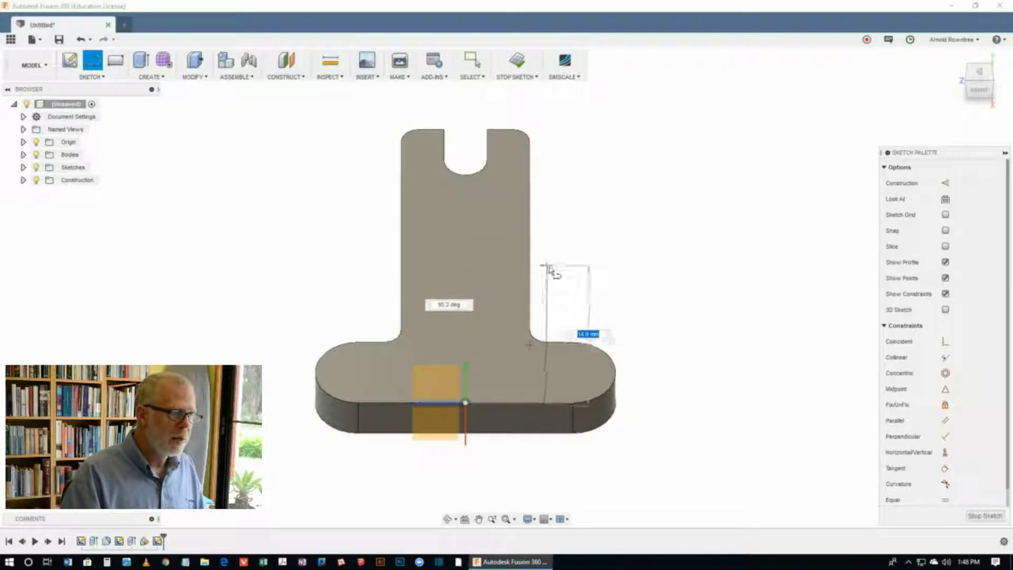
left_click(547, 270)
mouse_move(547, 271)
left_mouse_down()
mouse_move(534, 227)
mouse_move(375, 244)
mouse_move(368, 266)
left_mouse_up()
left_click(368, 402)
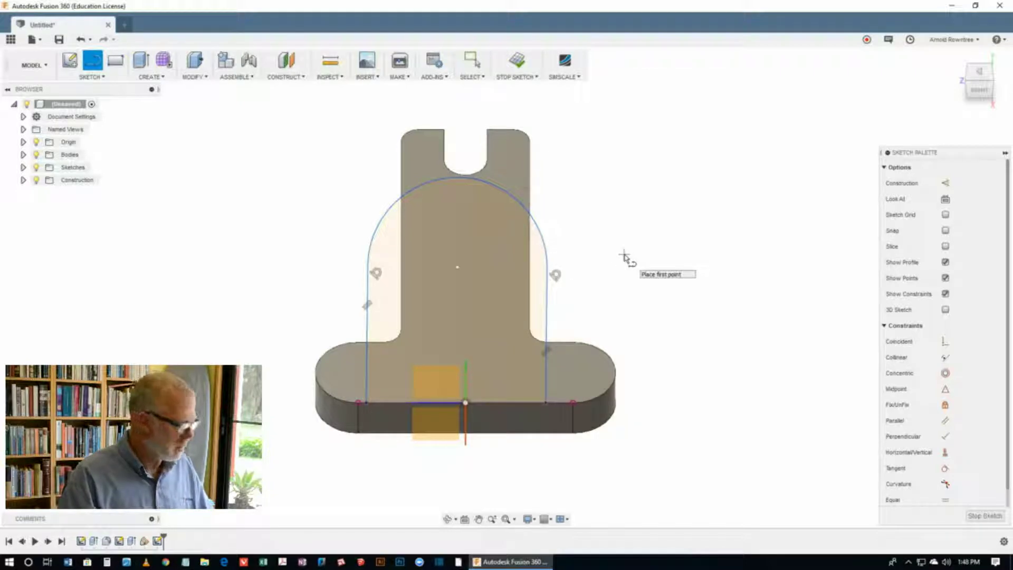
Step: Dimension the arch's arc centre 17 mm from the crossbar's outer edge
key("d")
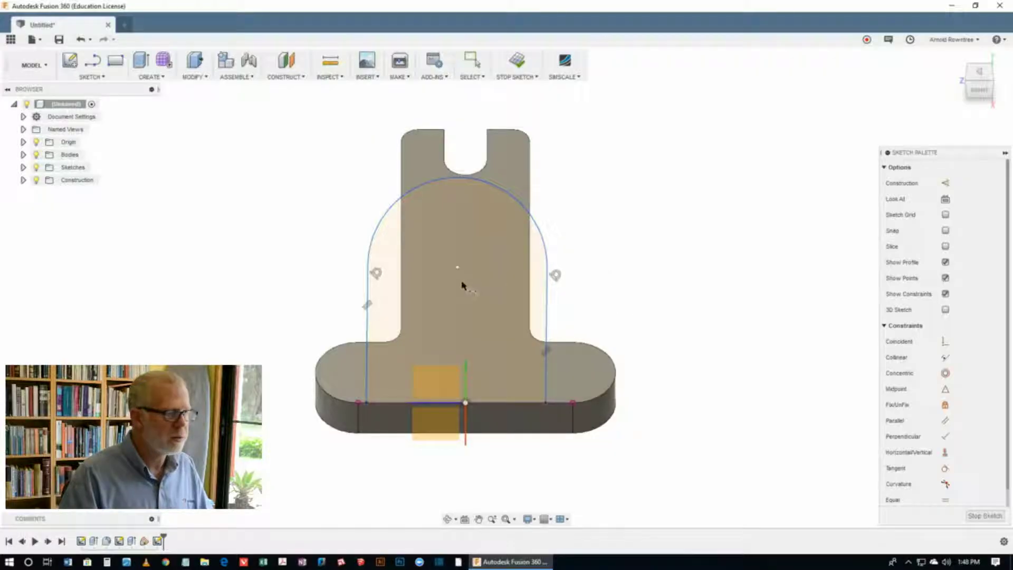
left_click(457, 267)
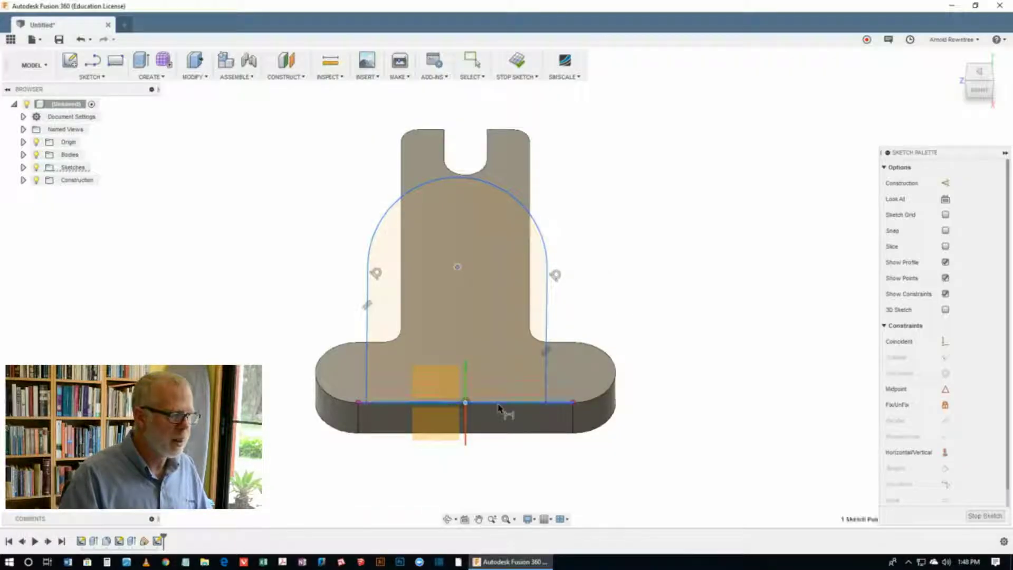
left_click(498, 403)
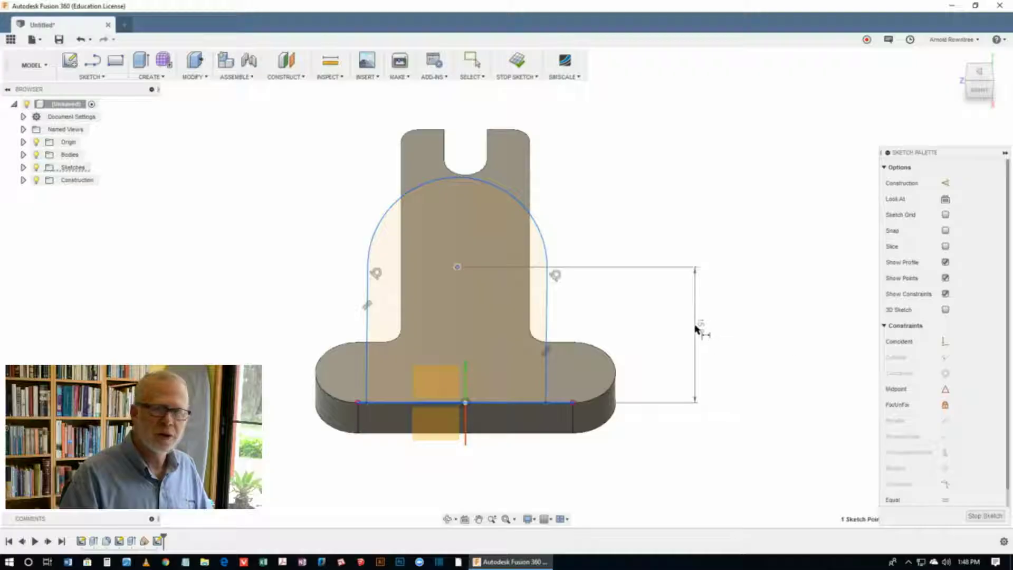
left_click(669, 323)
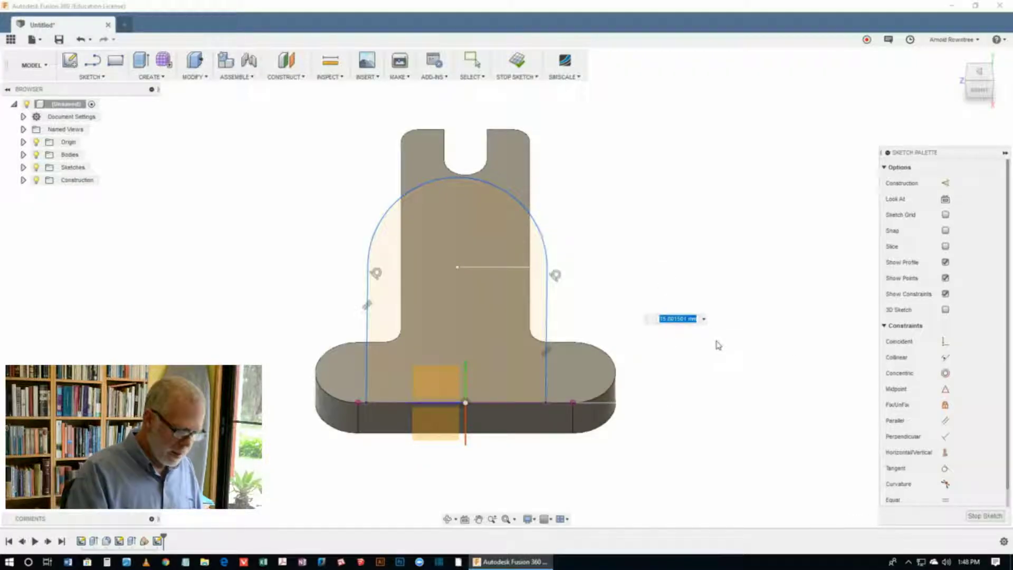
type("17")
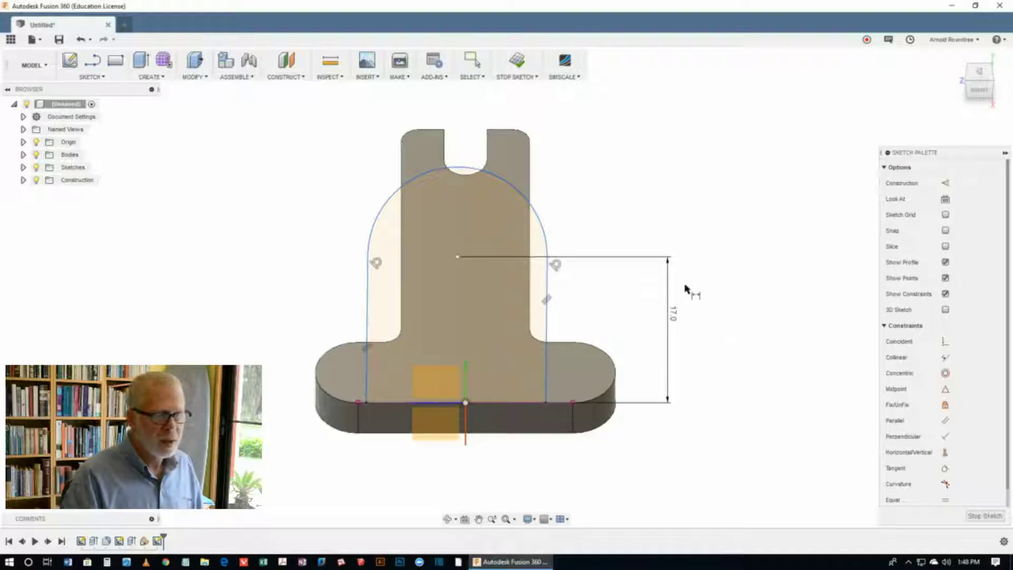
Step: Dimension the radius of the arch's arc as 15 mm
left_click(534, 204)
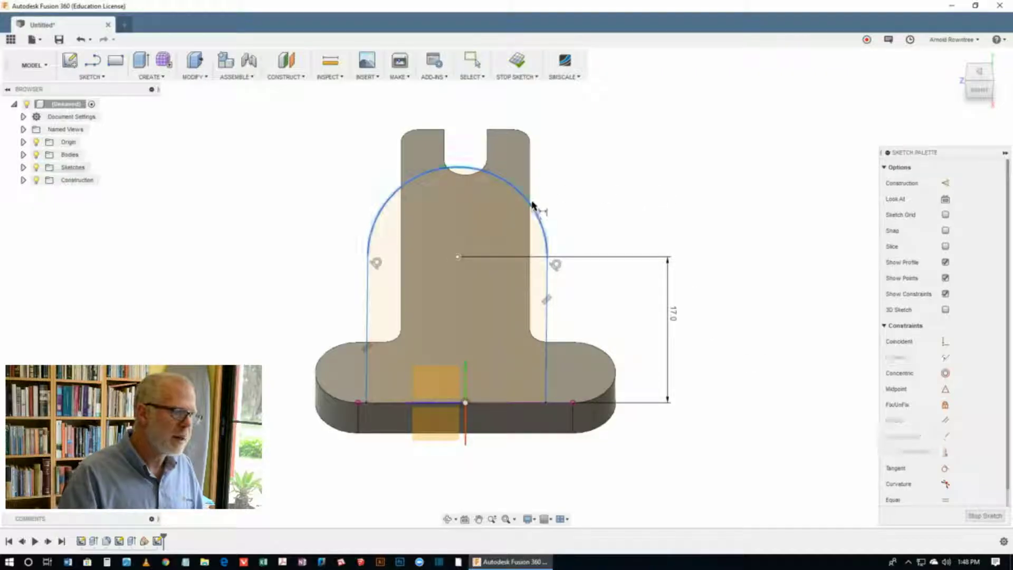
left_click(605, 135)
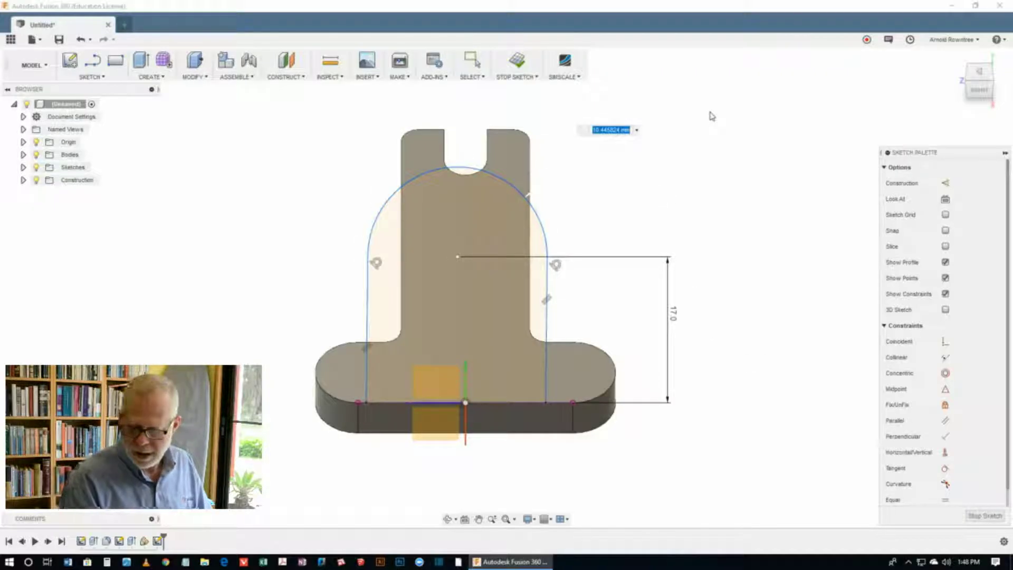
type("15")
key("Return")
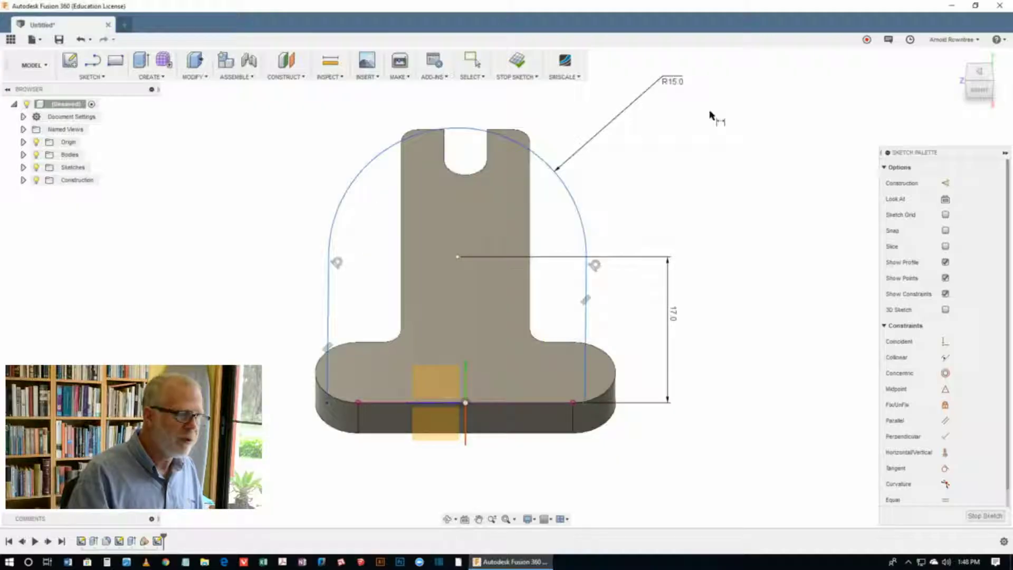
Step: Change the arch's radius dimension to 7.5 mm
double_click(672, 82)
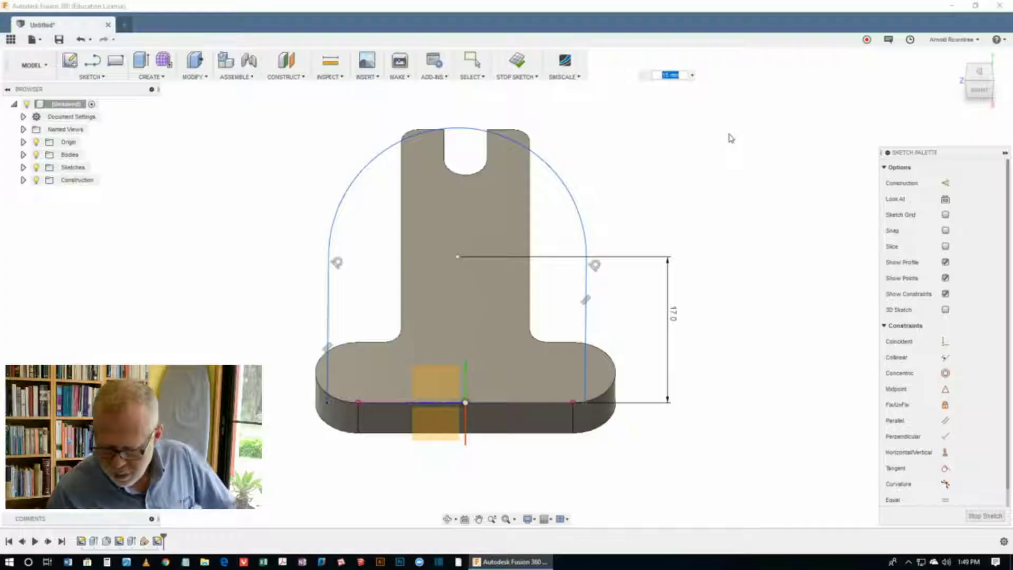
key("BackSpace")
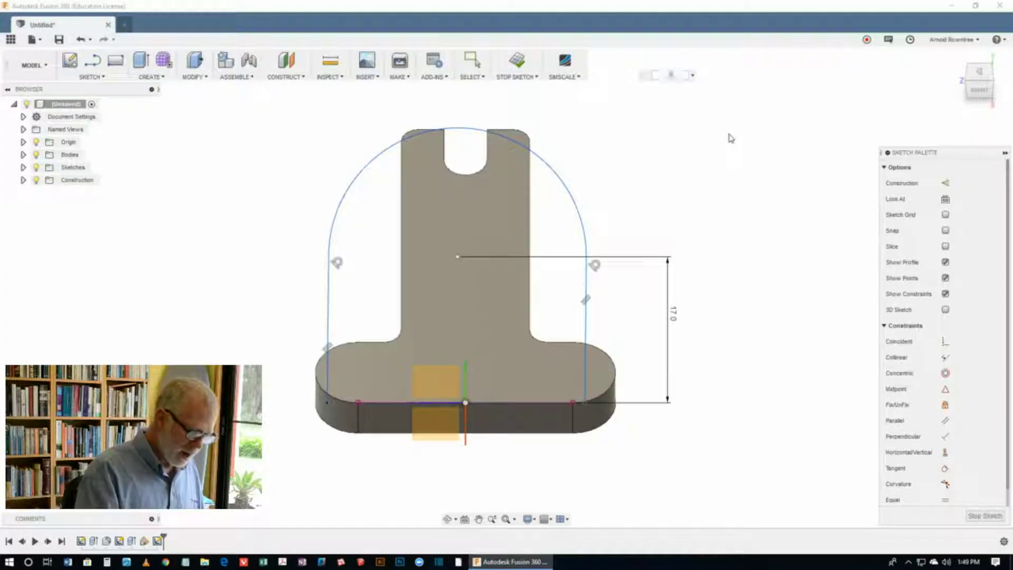
type("7.5")
key("Return")
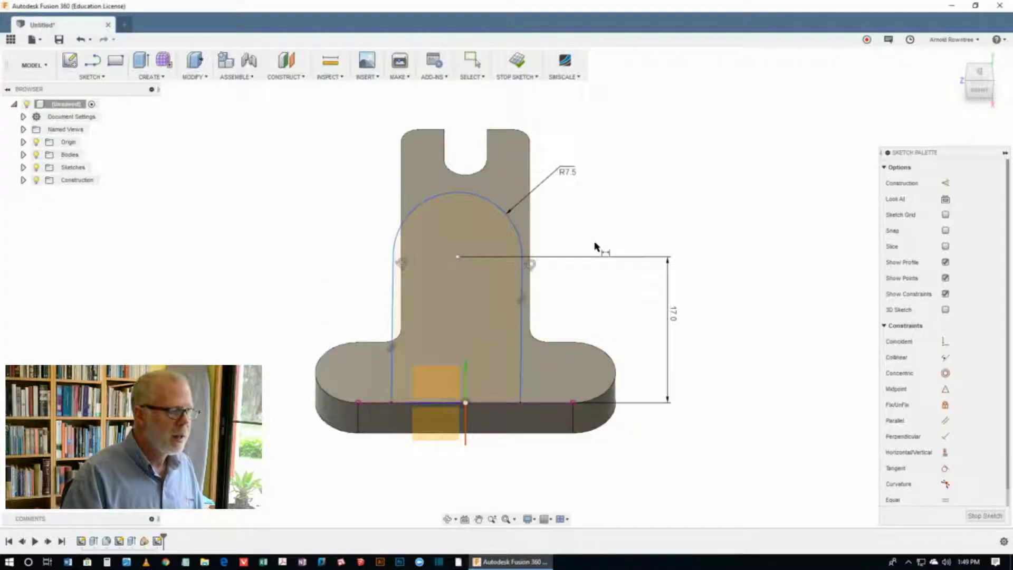
Step: Constrain the arch's right side perpendicular to the crossbar edge and collinear with the stem's right edge, and finish the sketch
key("s")
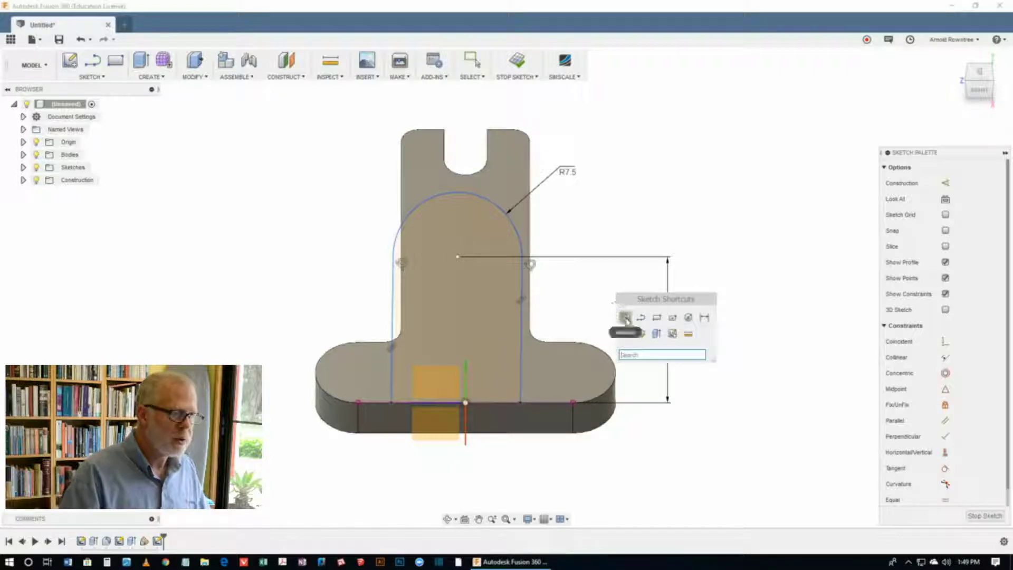
left_click(623, 317)
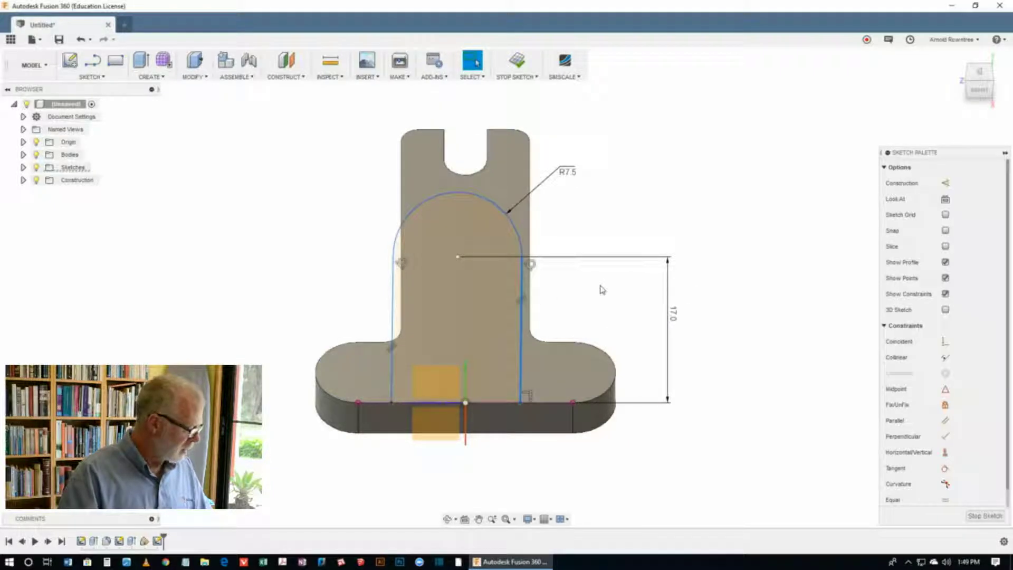
left_click(529, 227)
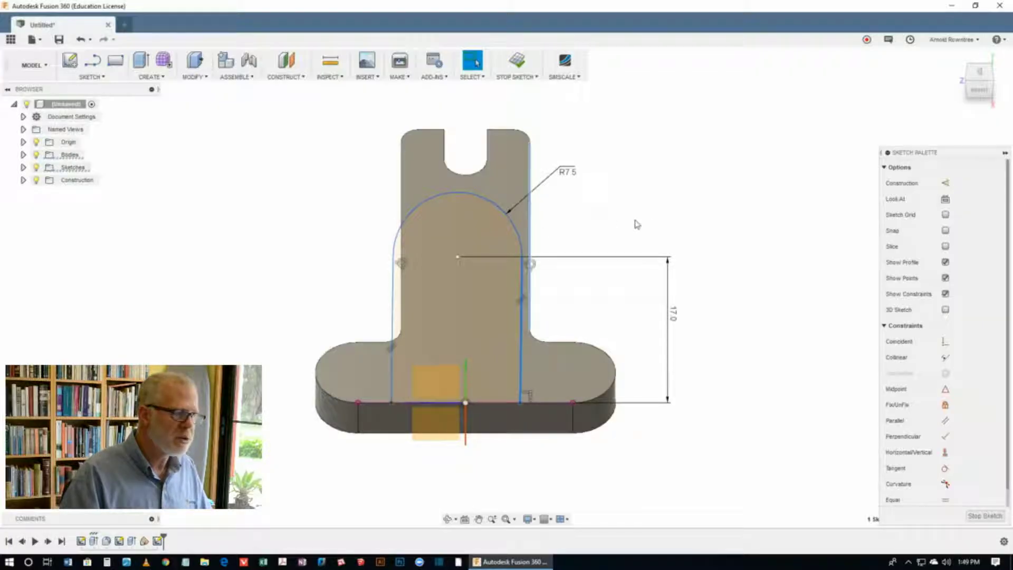
left_click(945, 358)
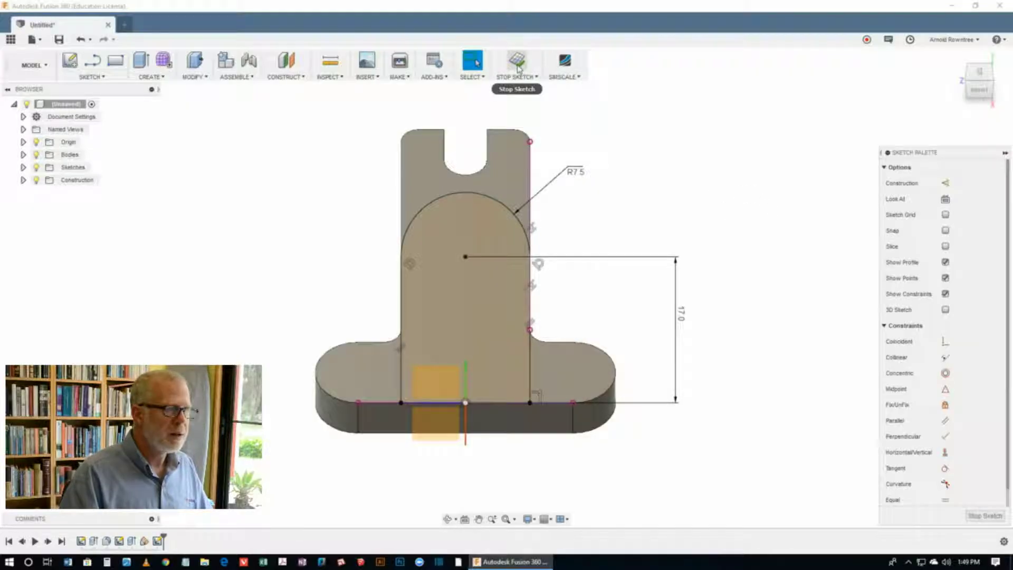
left_click(520, 74)
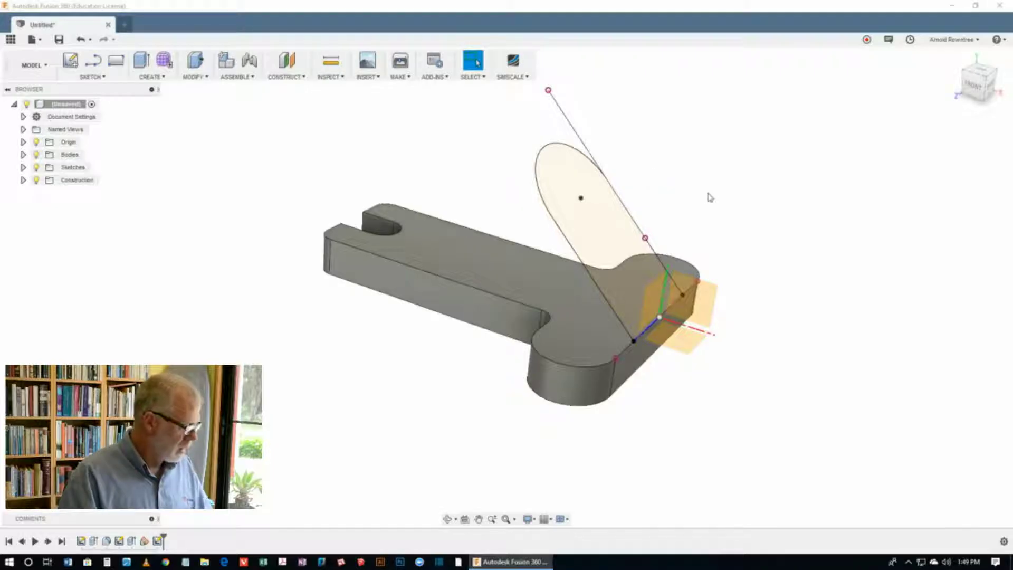
Step: Extrude the arch profile up to the T-shaped base's top face, using the To Object extent and the Join operation
key("e")
left_click(604, 211)
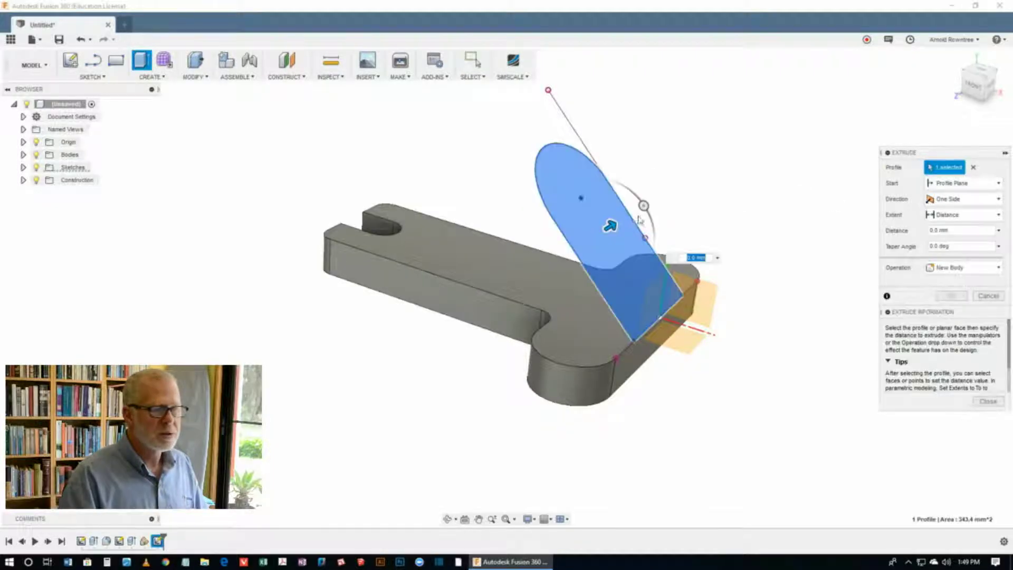
left_click_drag(610, 225, 543, 269)
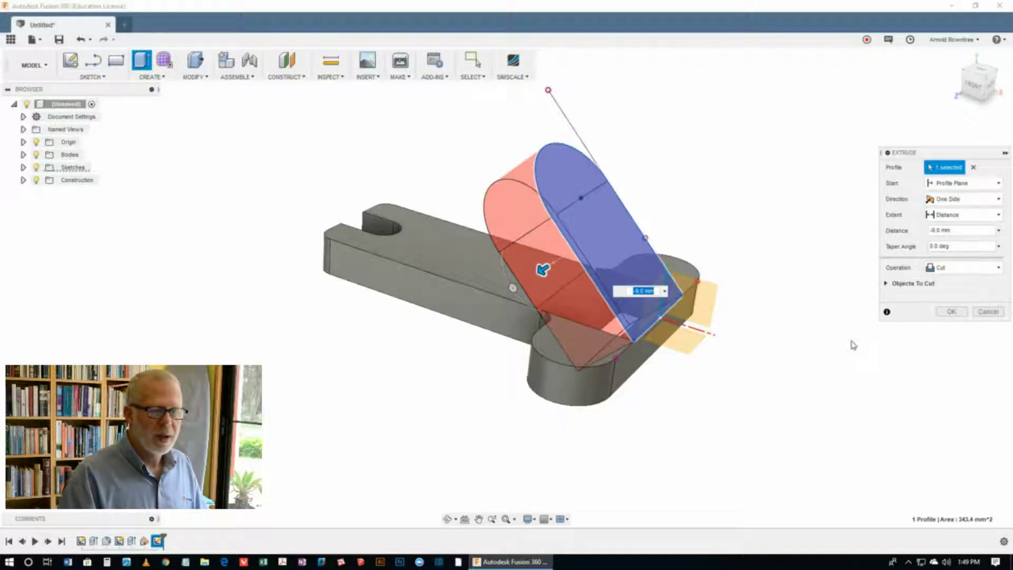
left_click(944, 268)
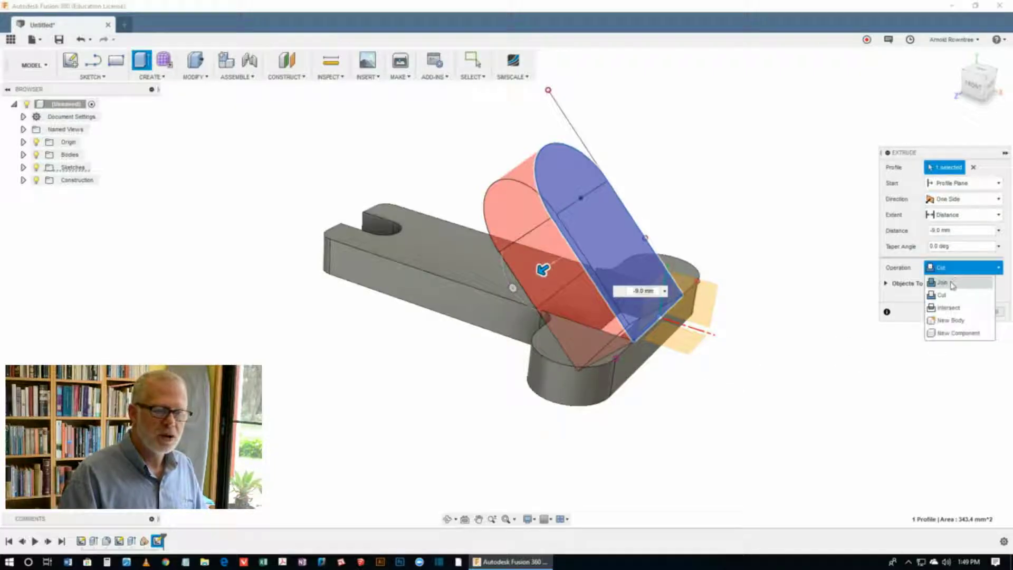
left_click(937, 280)
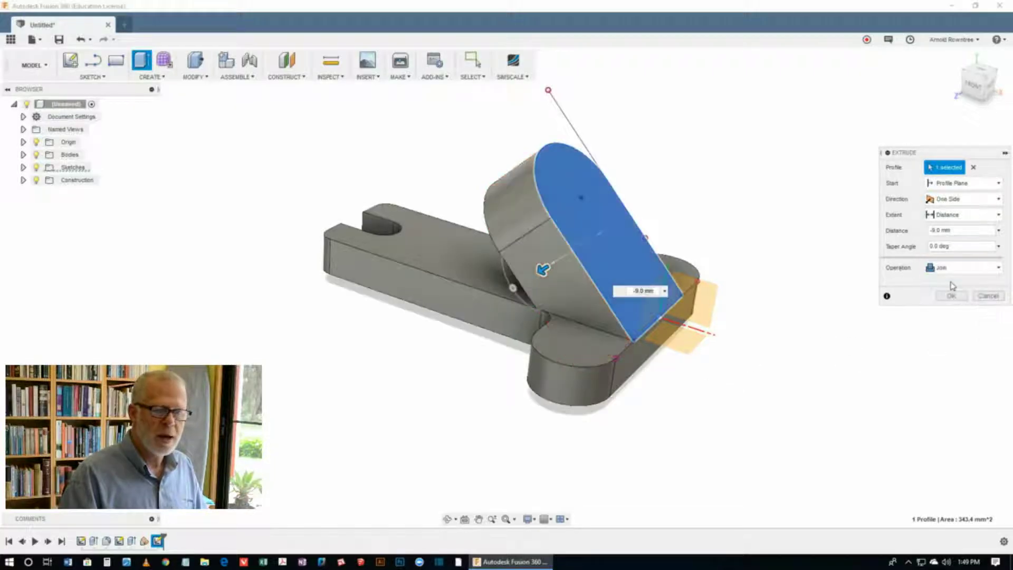
left_click(998, 216)
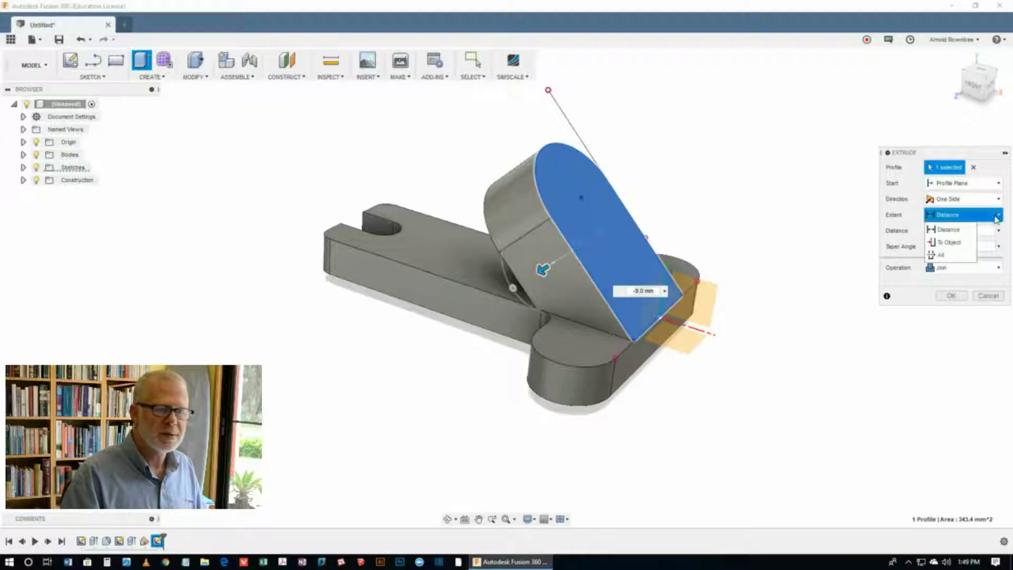
left_click(952, 242)
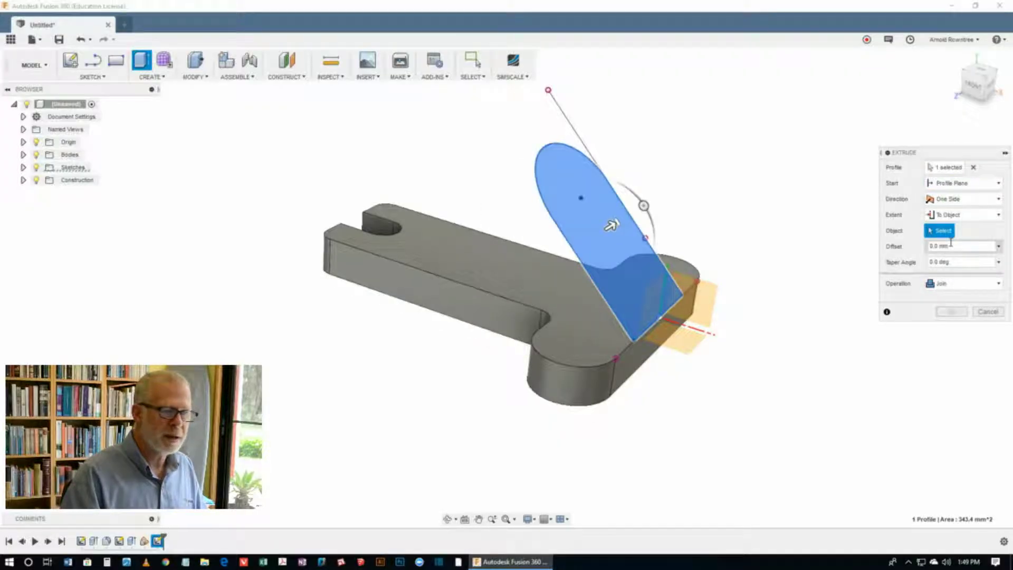
left_click(408, 247)
left_click(949, 344)
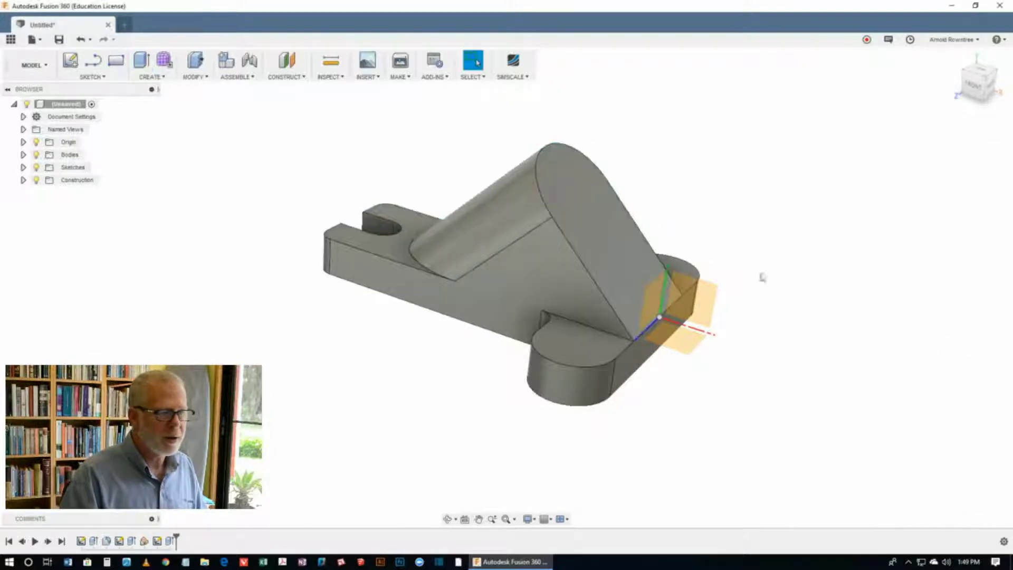
Step: Create a new sketch on the slanted arch-shaped face of the joined block
middle_click_drag(802, 245, 692, 222, "shift")
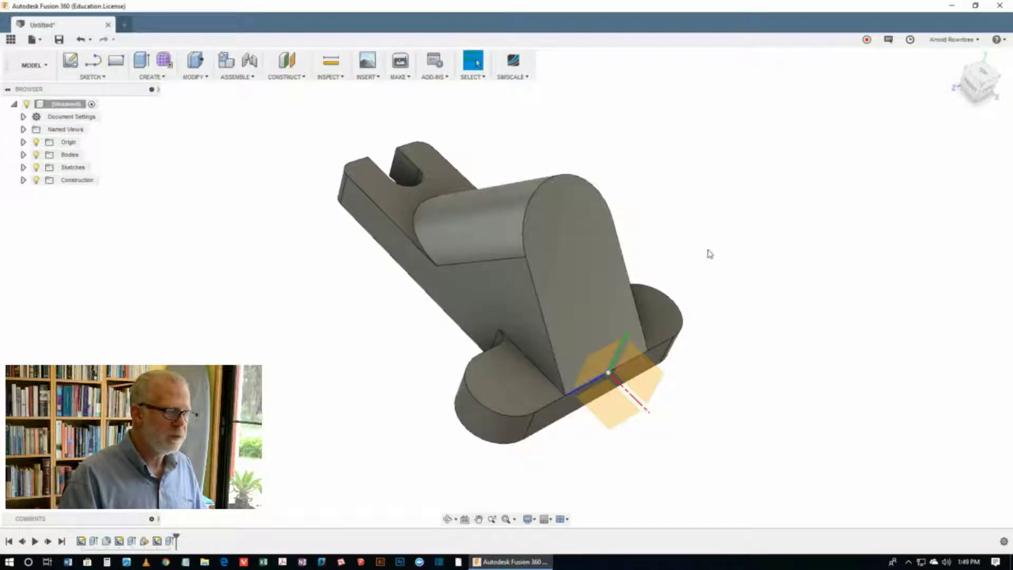
right_click(720, 132)
mouse_move(709, 249)
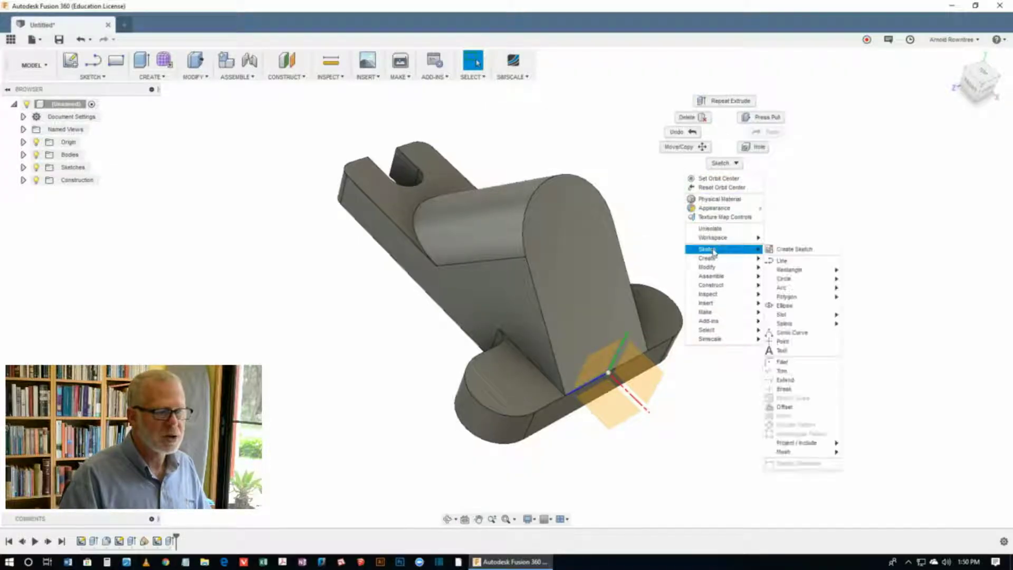
left_click(796, 251)
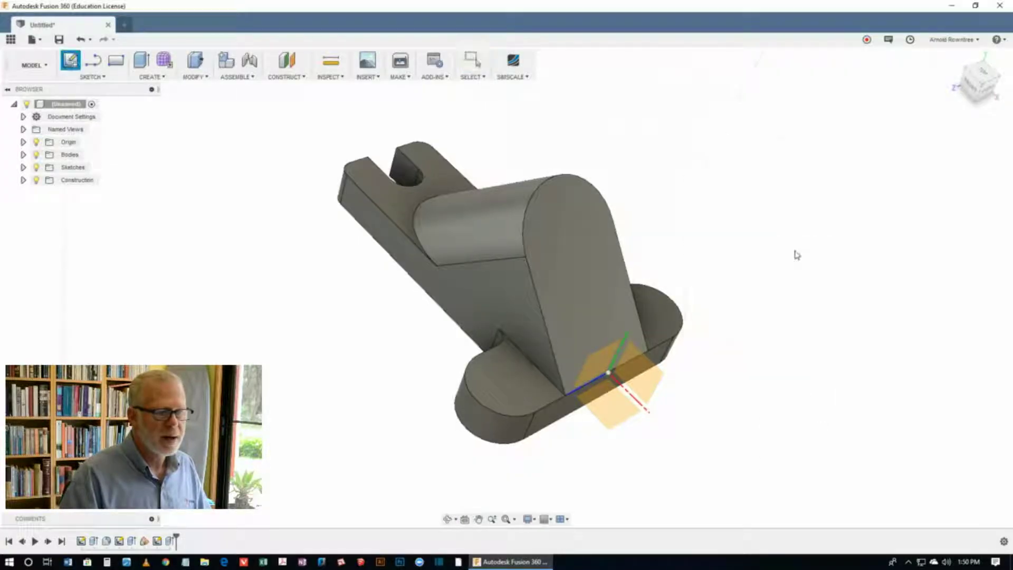
left_click(582, 236)
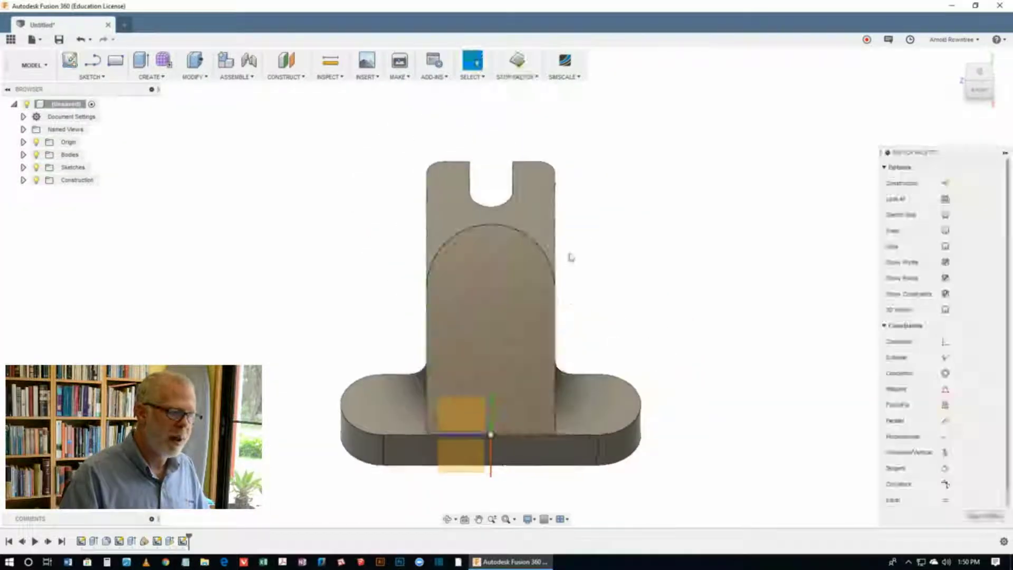
Step: Draw a circle about 9.7 mm in diameter on the slanted face and make it concentric with the face's rounded end
key("c")
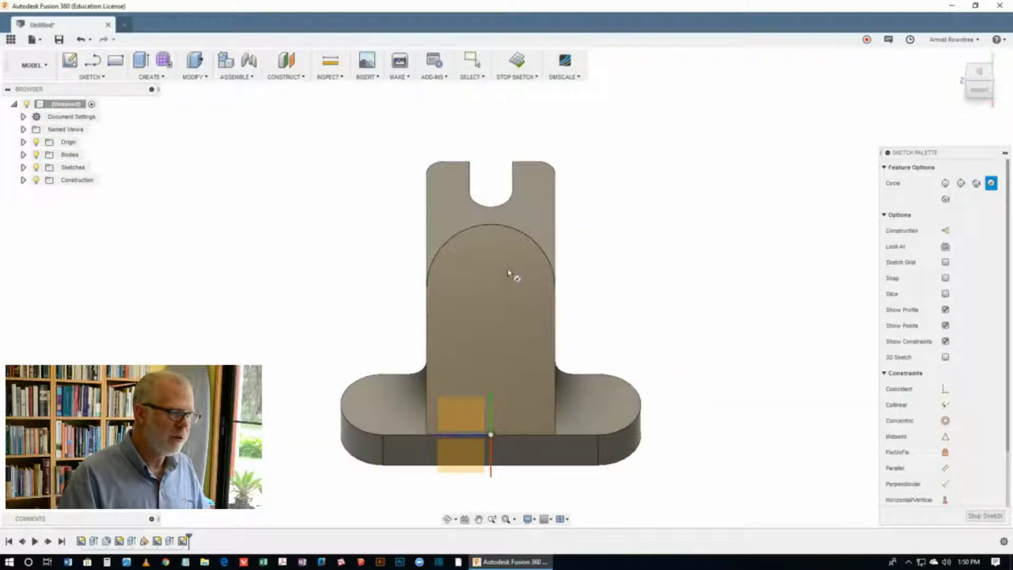
left_click(503, 281)
left_click(527, 317)
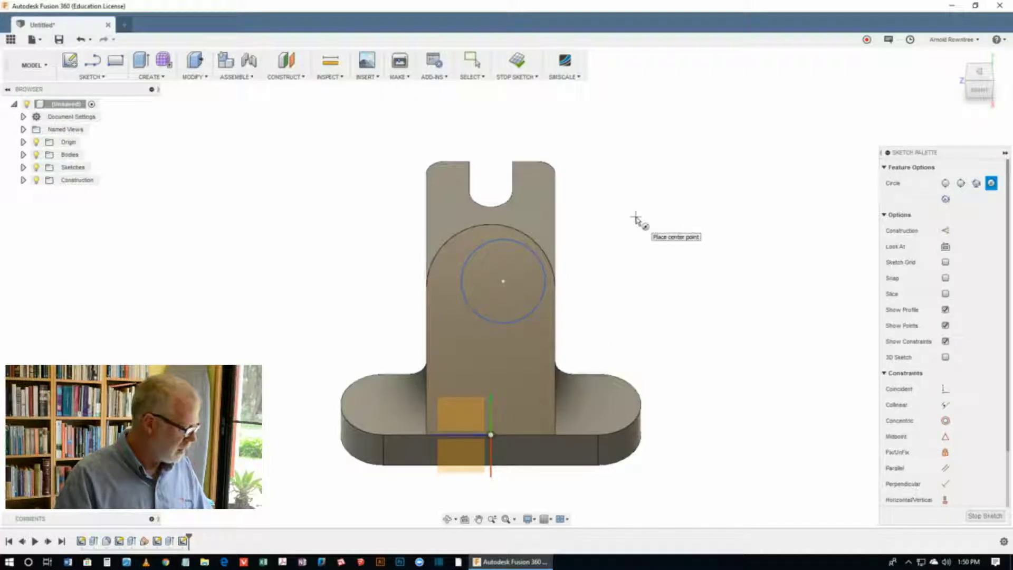
key("s")
left_click(642, 238)
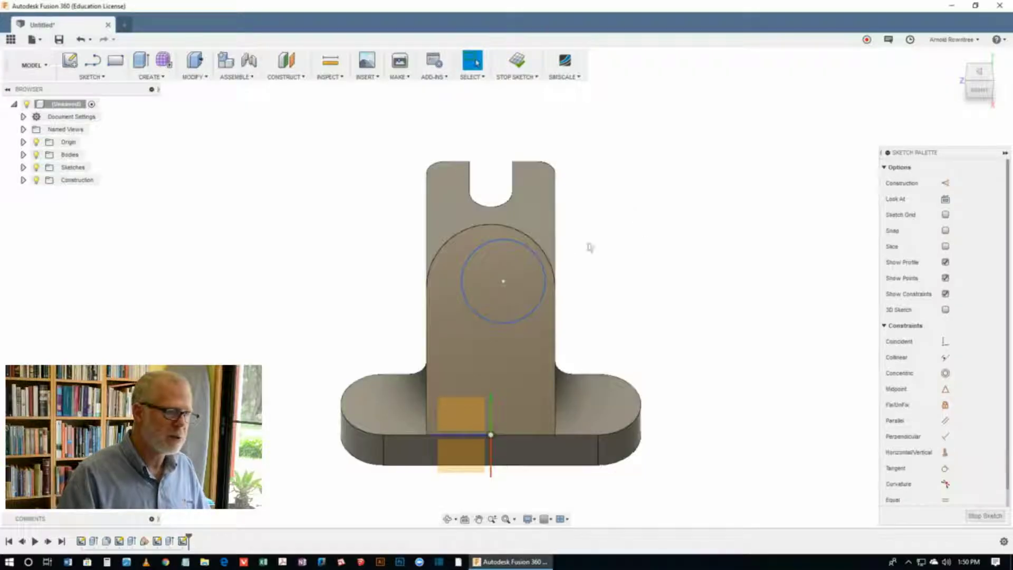
left_click(501, 244)
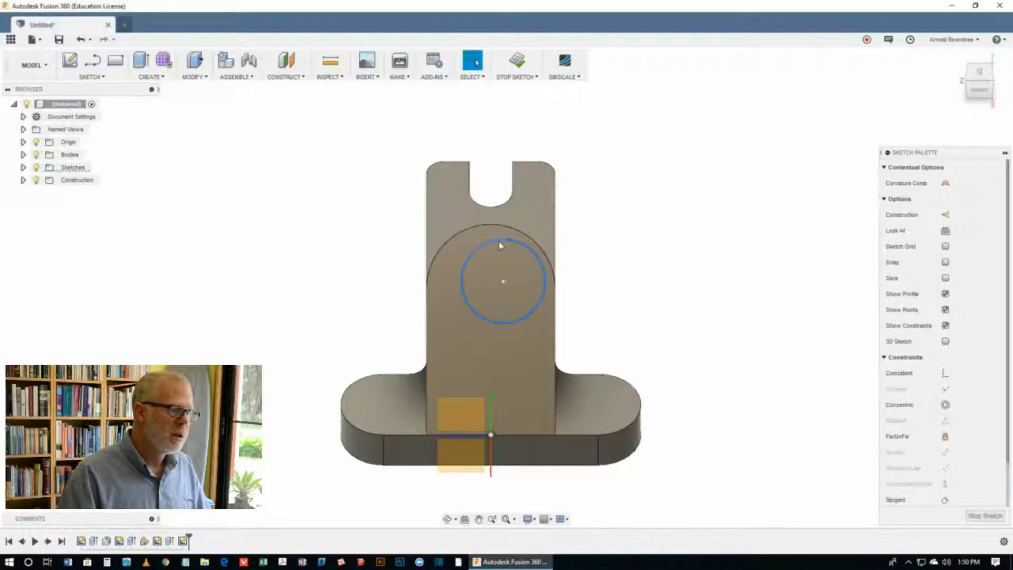
left_click(945, 405)
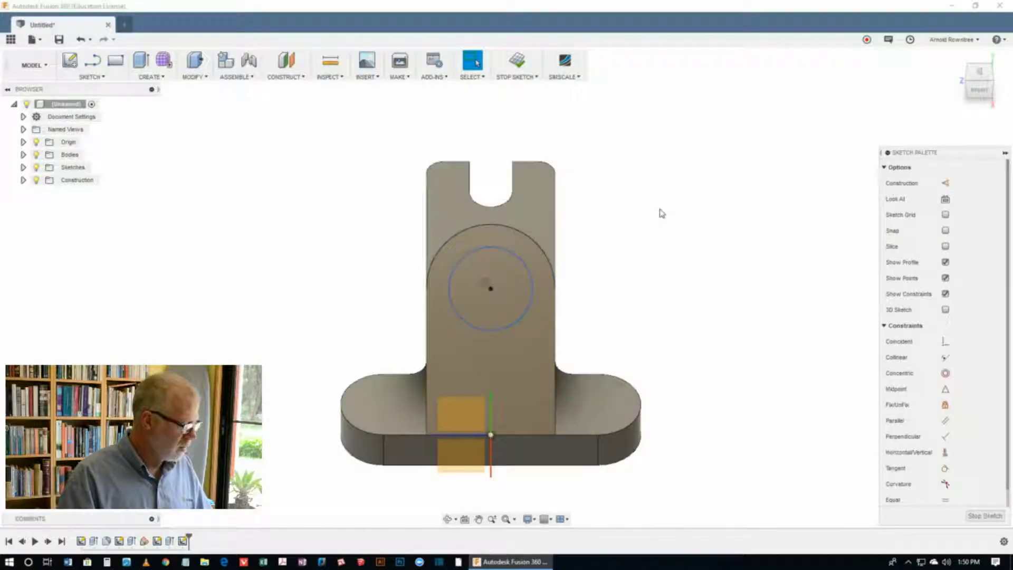
Step: Dimension the circle's diameter as 7.5 mm
key("d")
left_click(526, 269)
left_click(615, 200)
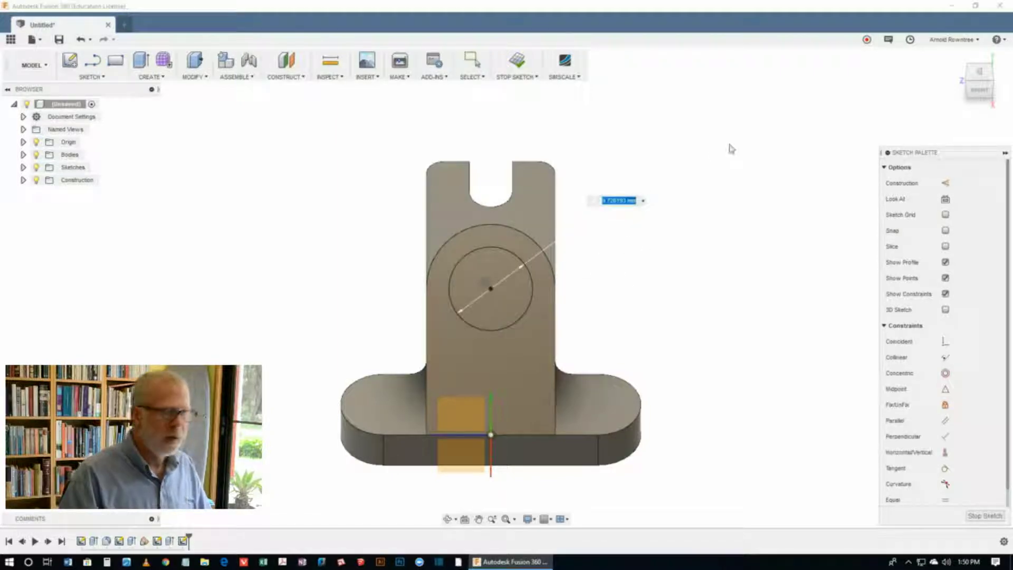
type("7.5")
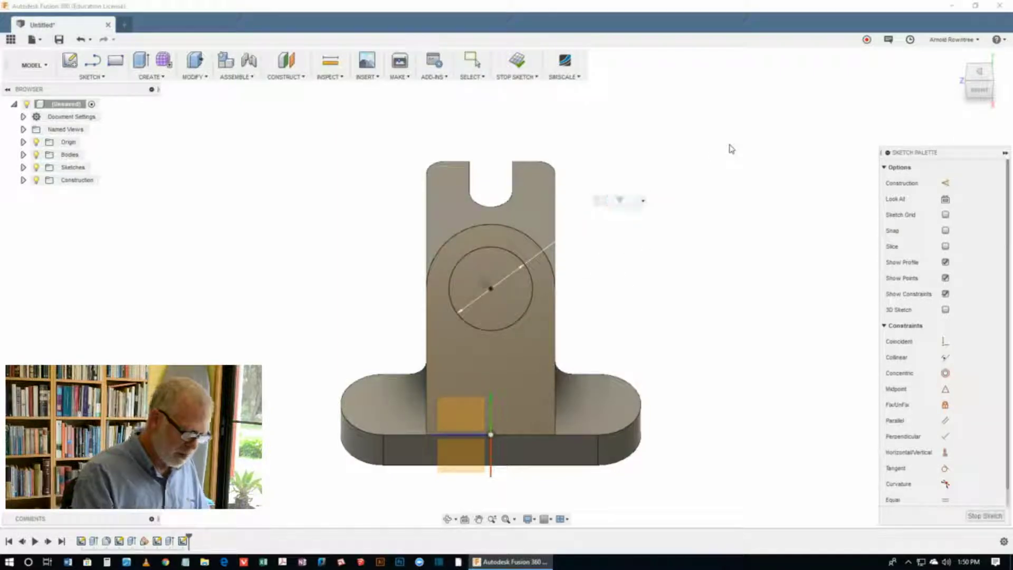
key("Return")
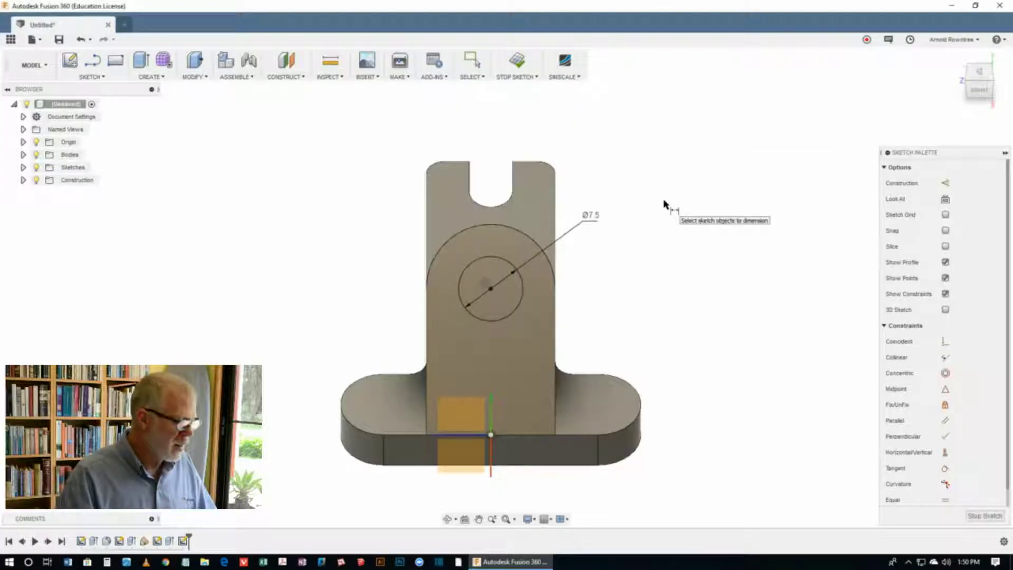
Step: Extrude the circle profile inward into the slanted arch block
key("e")
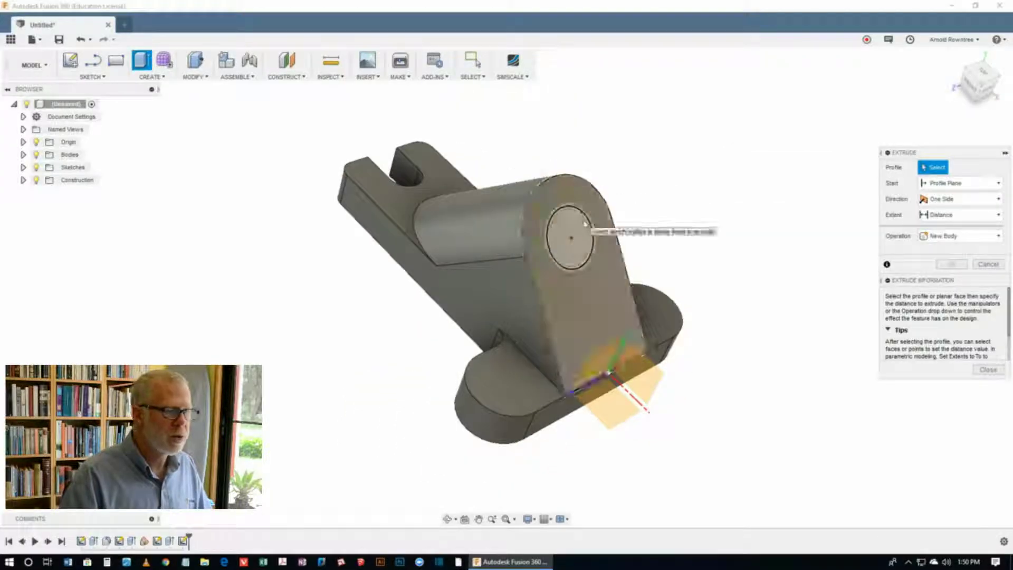
left_click(576, 233)
left_click_drag(576, 236, 513, 245)
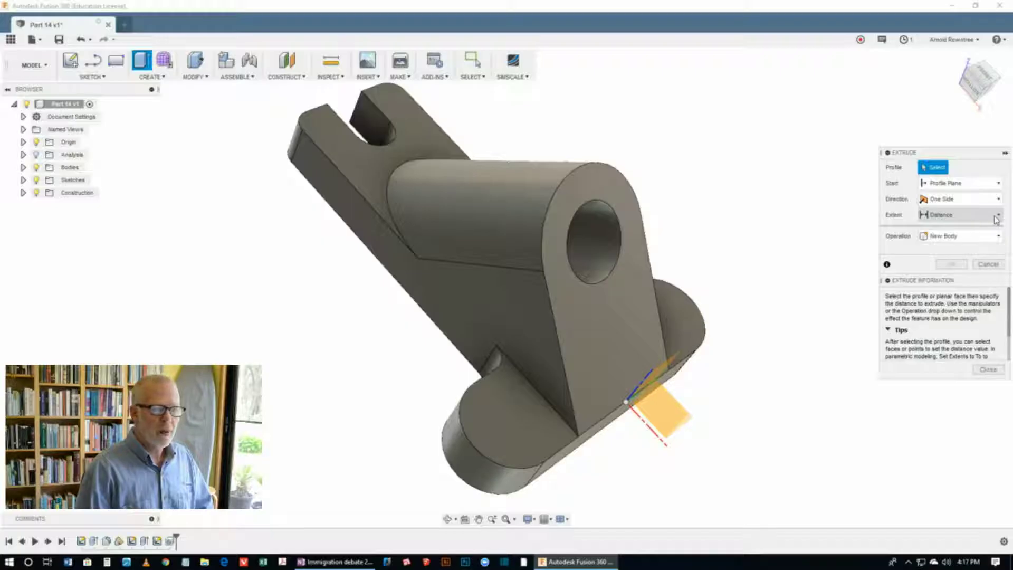
left_click(996, 220)
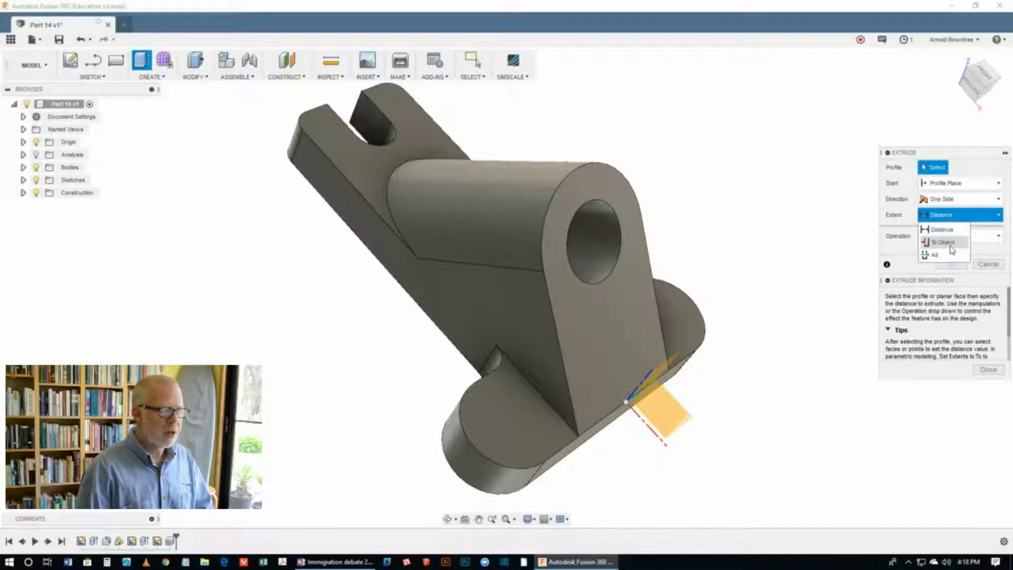
left_click(950, 243)
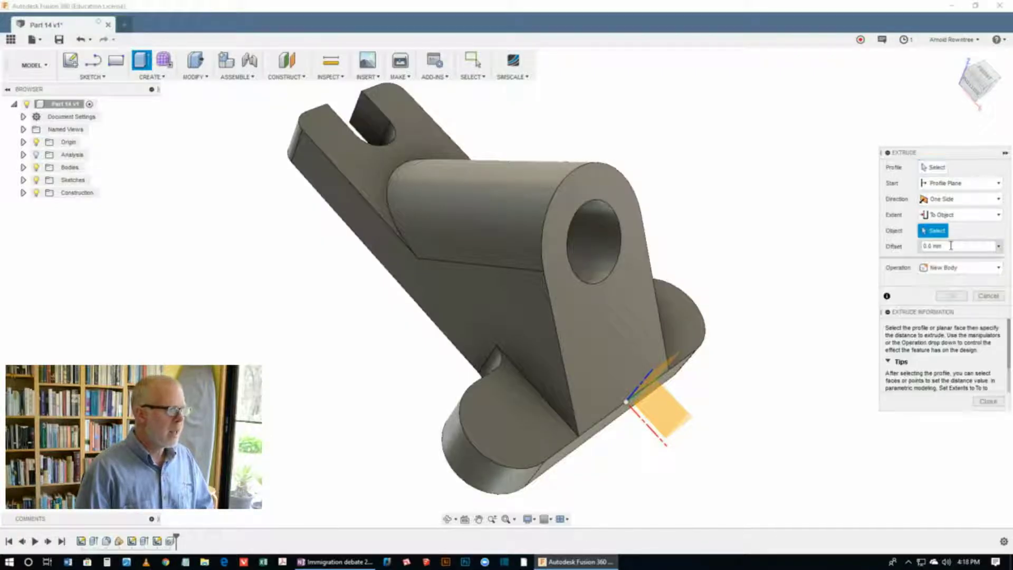
left_click(355, 167)
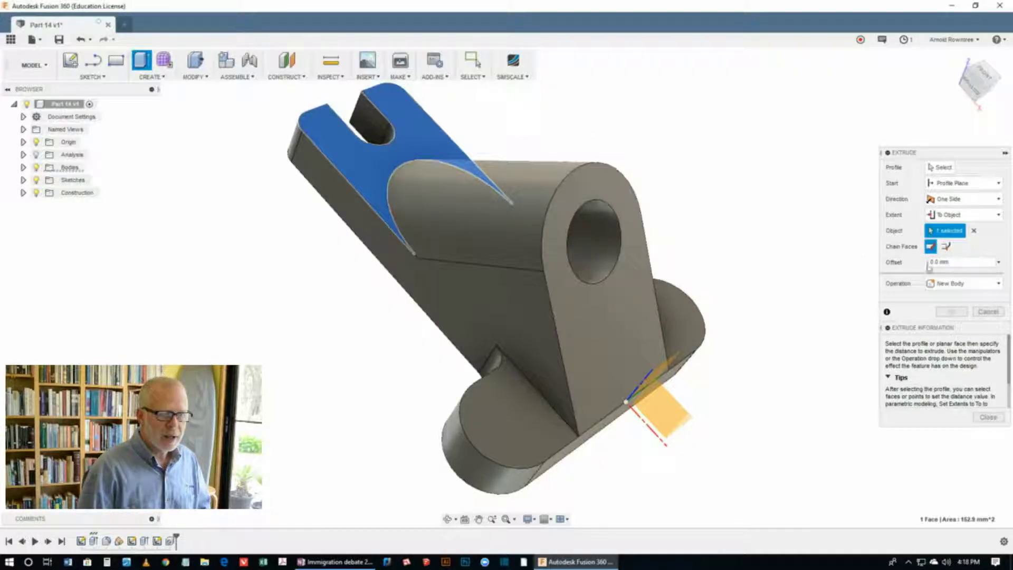
left_click(987, 311)
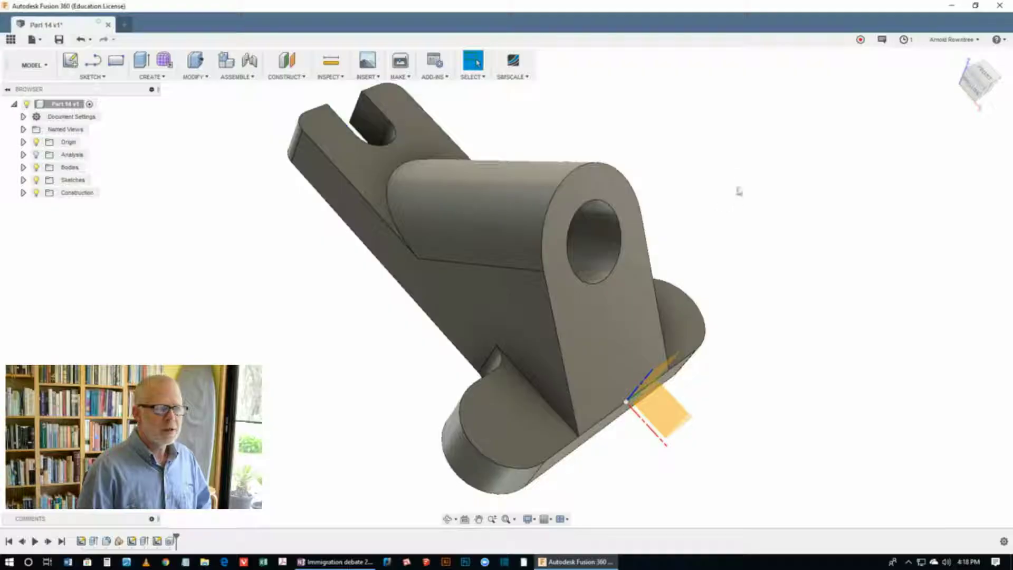
Step: Create a new sketch on the upper face of the base's rounded lobe
right_click(745, 169)
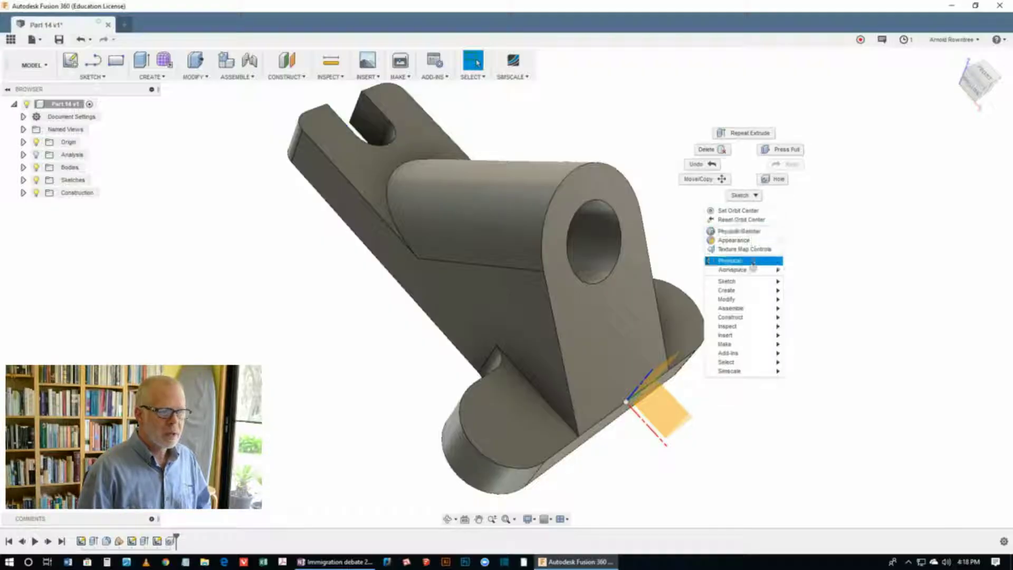
mouse_move(750, 282)
left_click(807, 283)
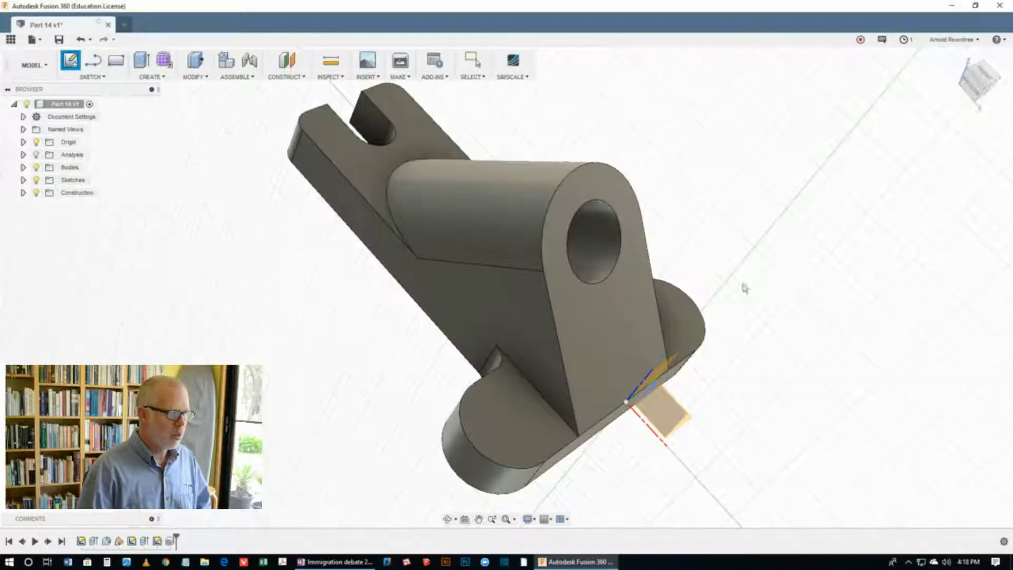
left_click(506, 433)
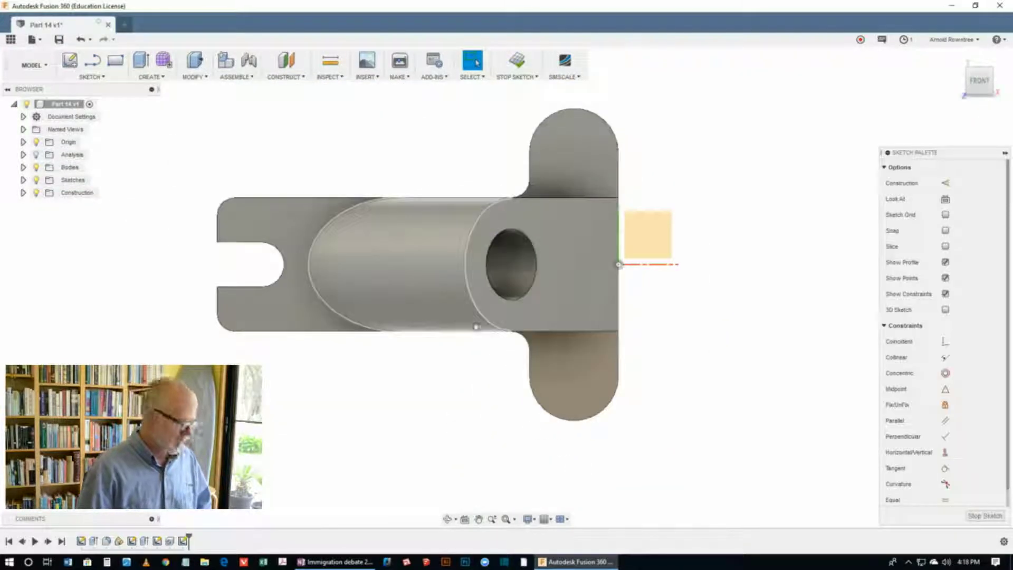
Step: Draw one circle on each of the base's two rounded lobes, the smaller about 3.5 mm in diameter
key("c")
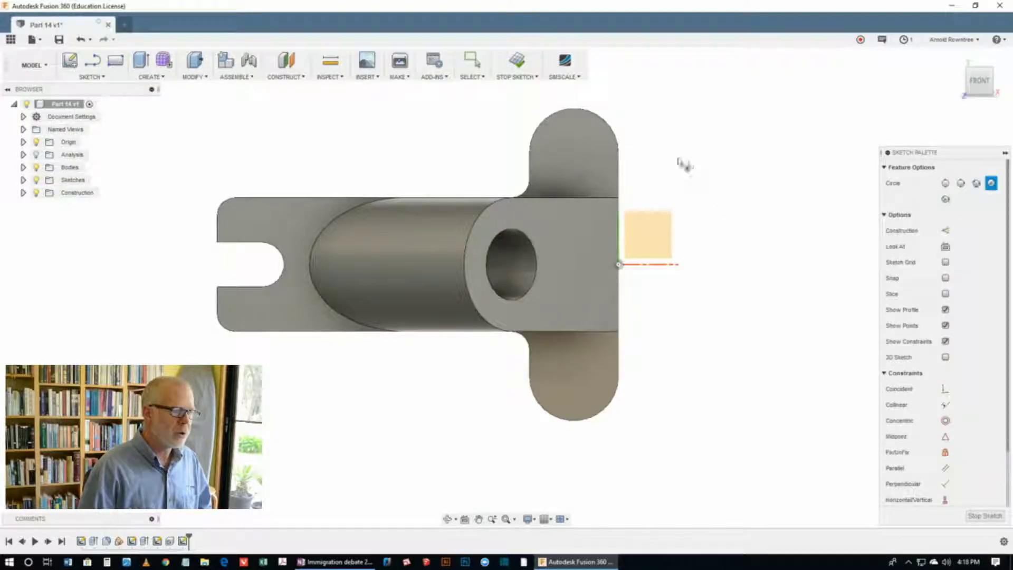
left_click(588, 144)
left_click(605, 163)
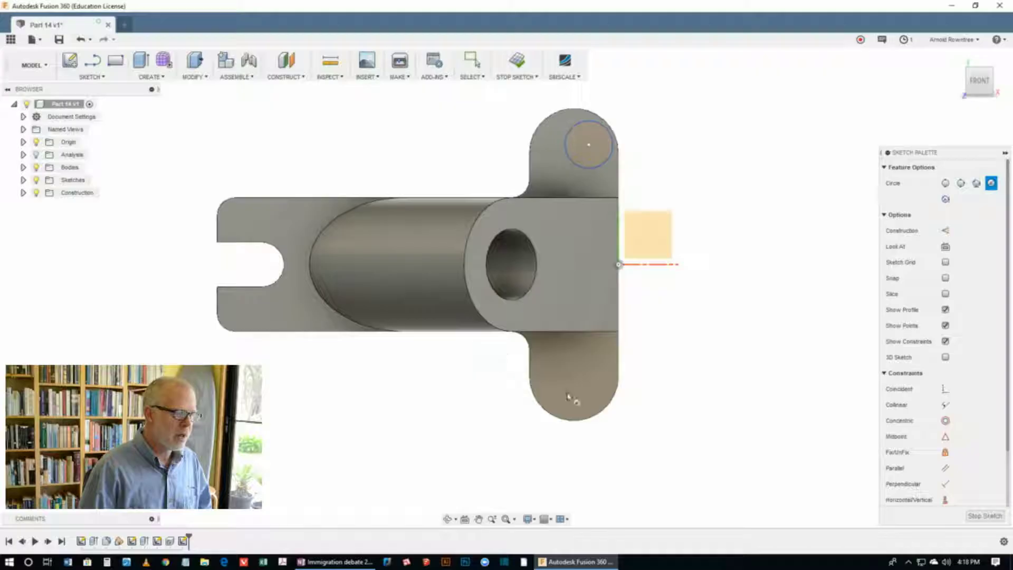
left_click(565, 390)
left_click(591, 416)
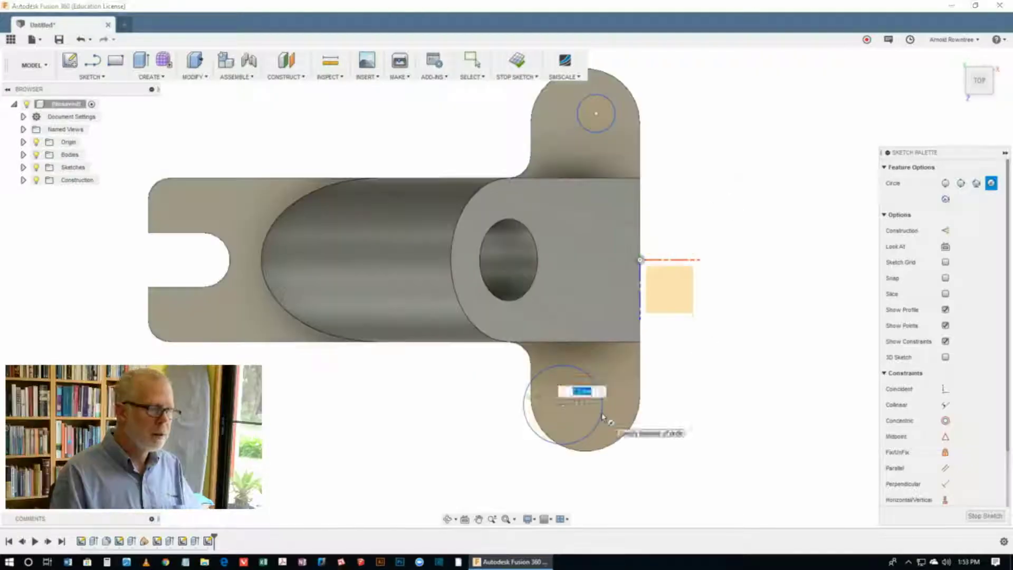
left_click(603, 417)
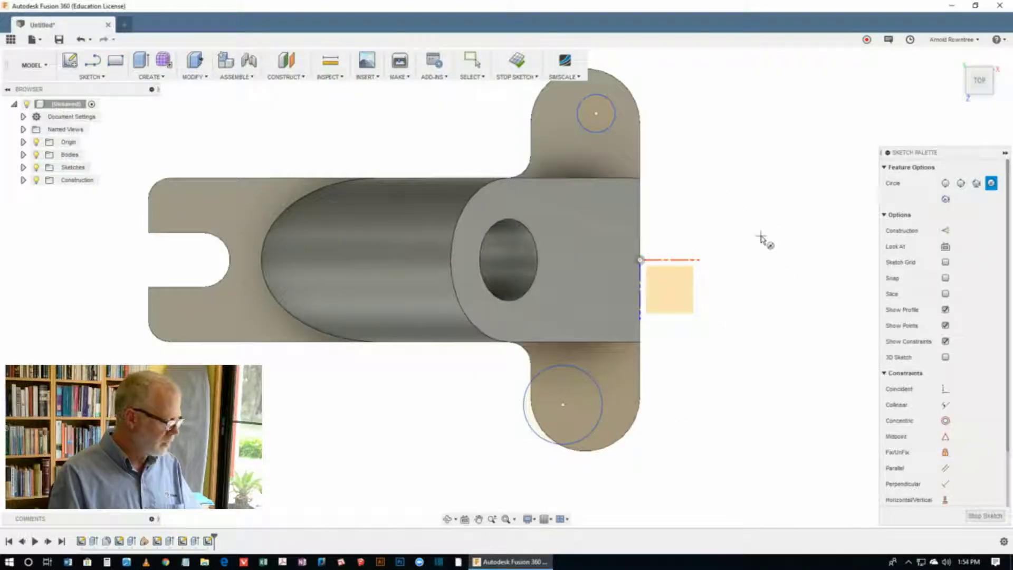
key("Escape")
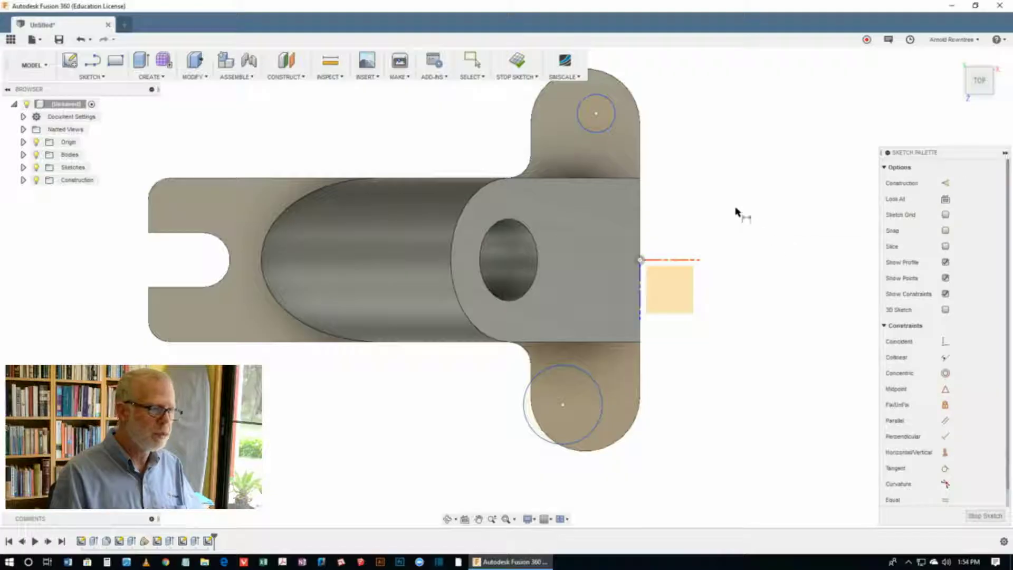
Step: Dimension the smaller lobe circle's diameter as 5 mm
left_click(607, 128)
left_click(686, 69)
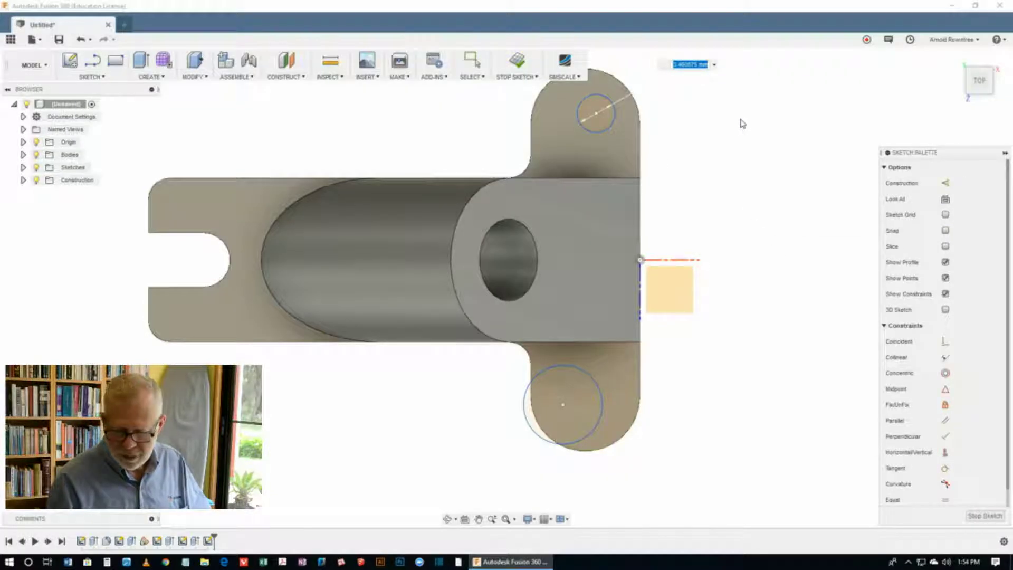
type("5")
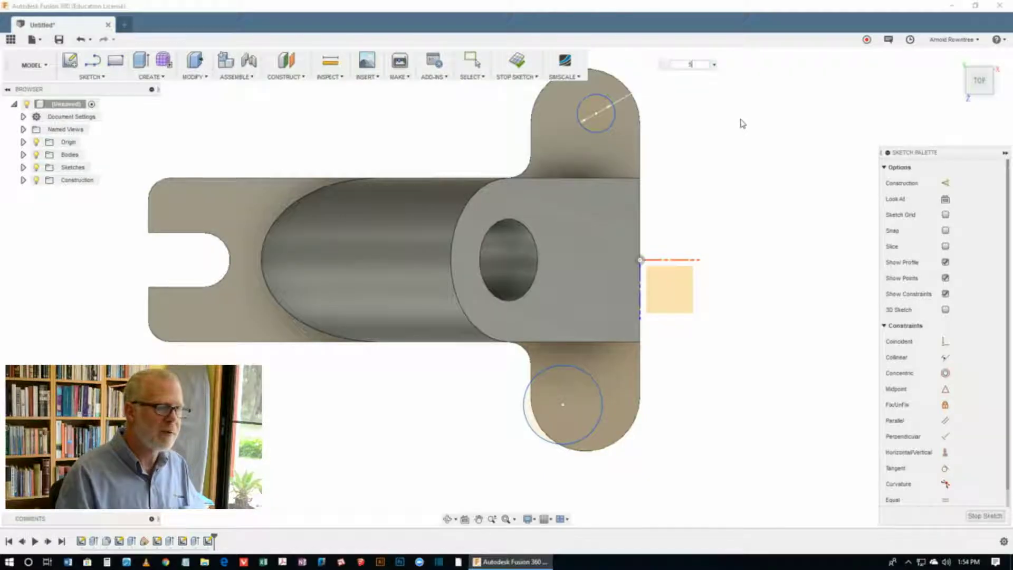
key("Return")
Step: Make the 5 mm circle concentric with the rounded end of its lobe
key("s")
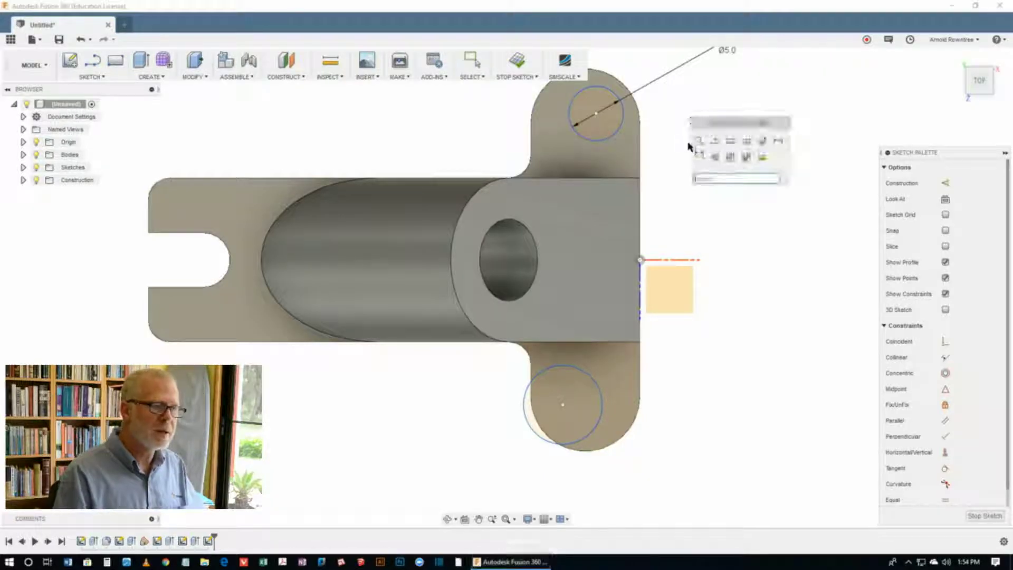
left_click(697, 140)
left_click(614, 95)
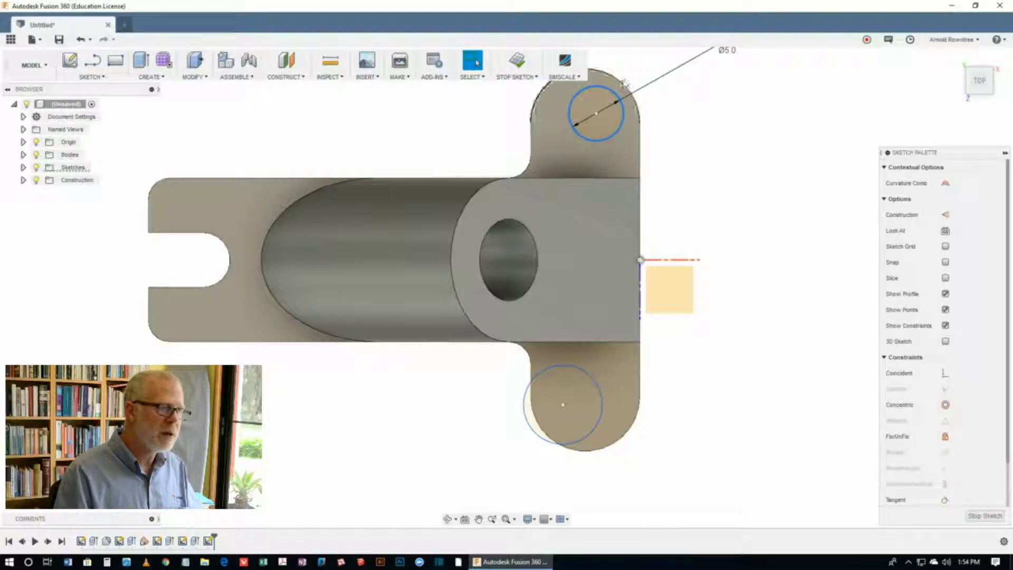
left_click(639, 108, "shift")
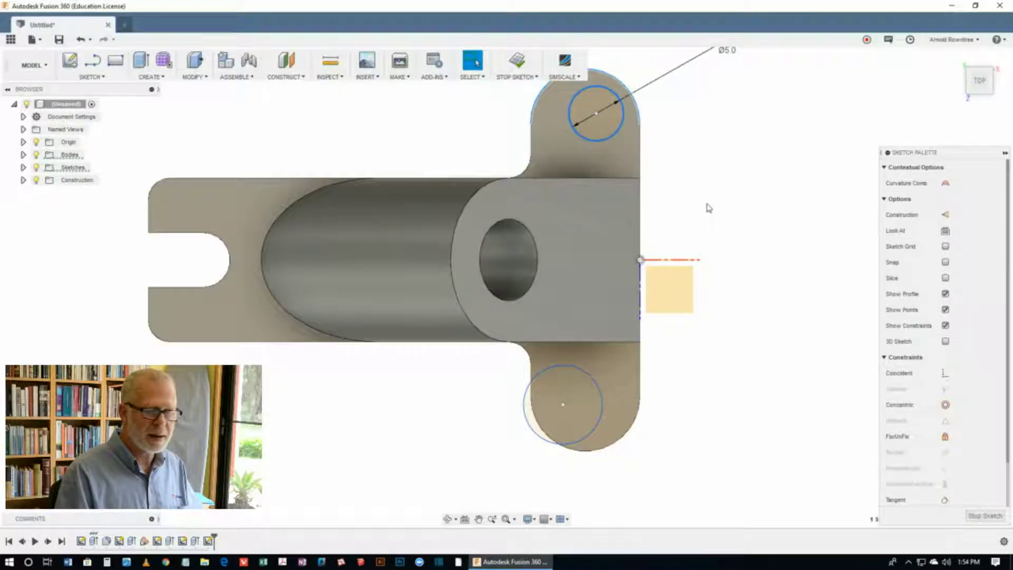
left_click(941, 406)
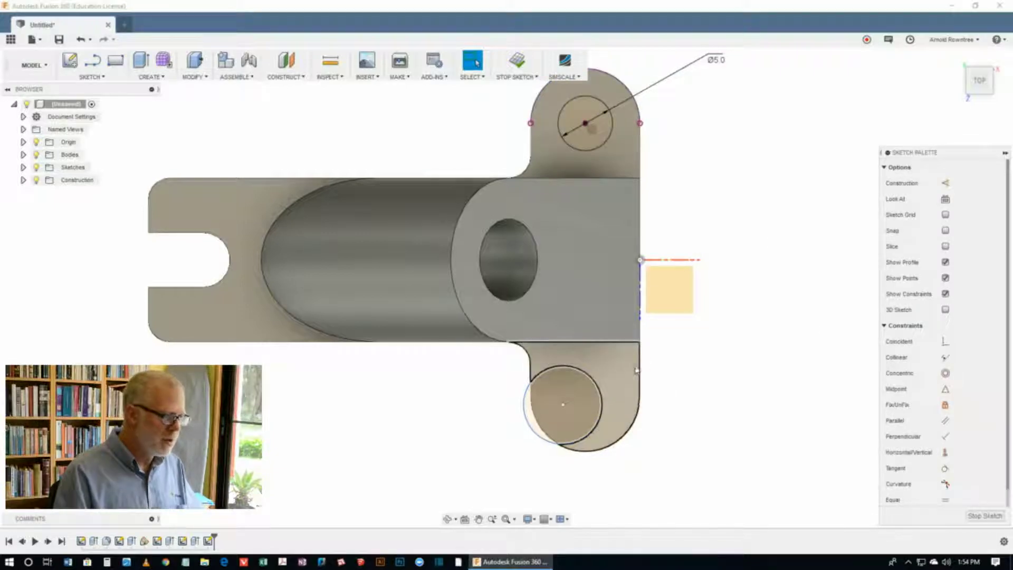
Step: Make the other lobe's circle concentric with its rounded end and equal in size to the 5 mm circle
left_click(594, 378)
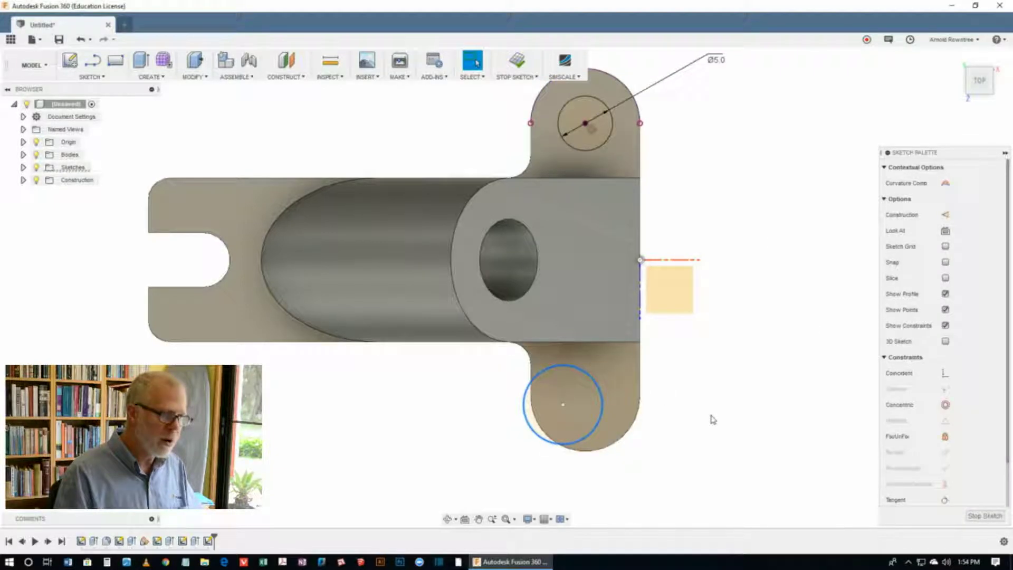
left_click(631, 428)
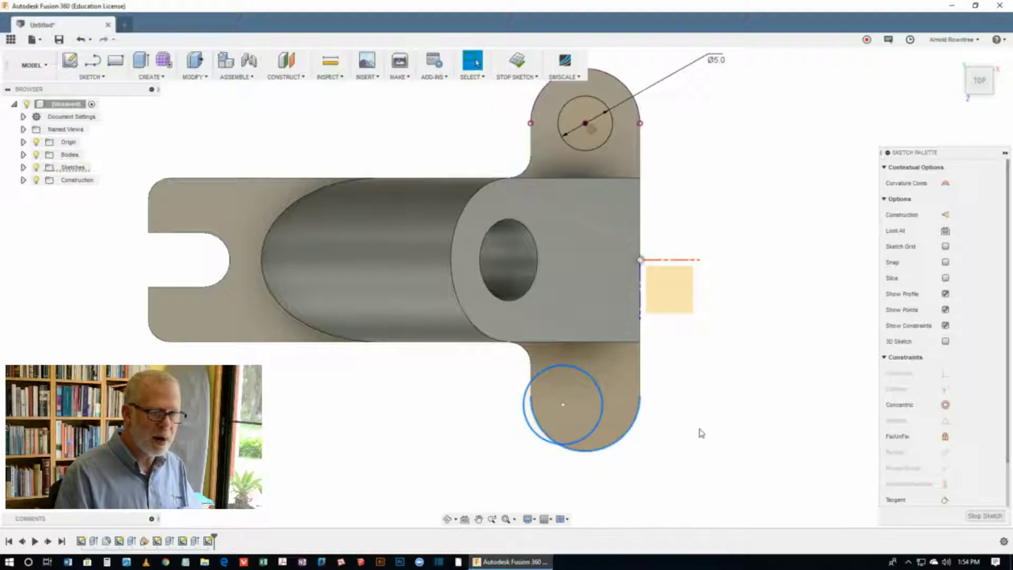
left_click(944, 405)
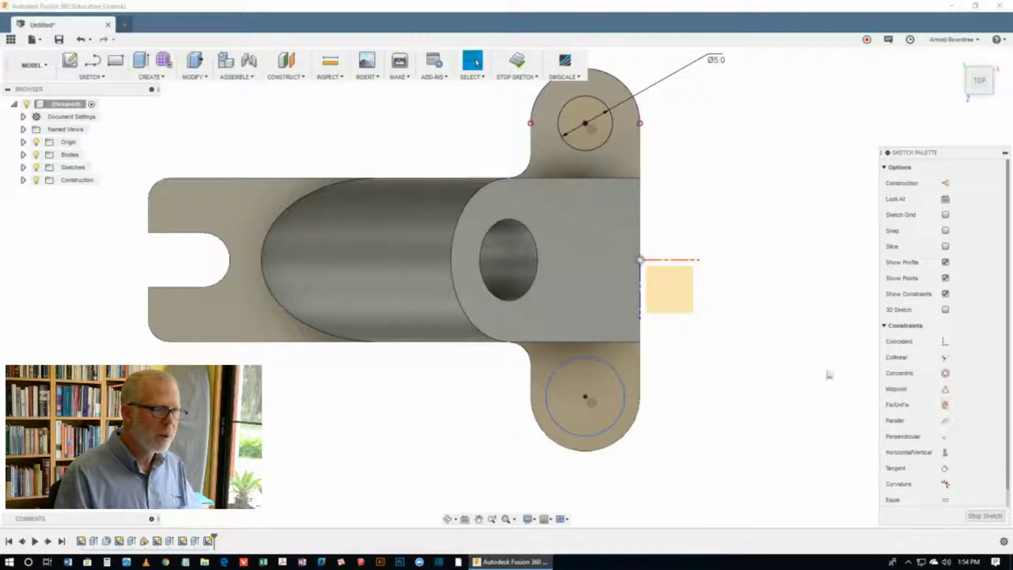
left_click(606, 106)
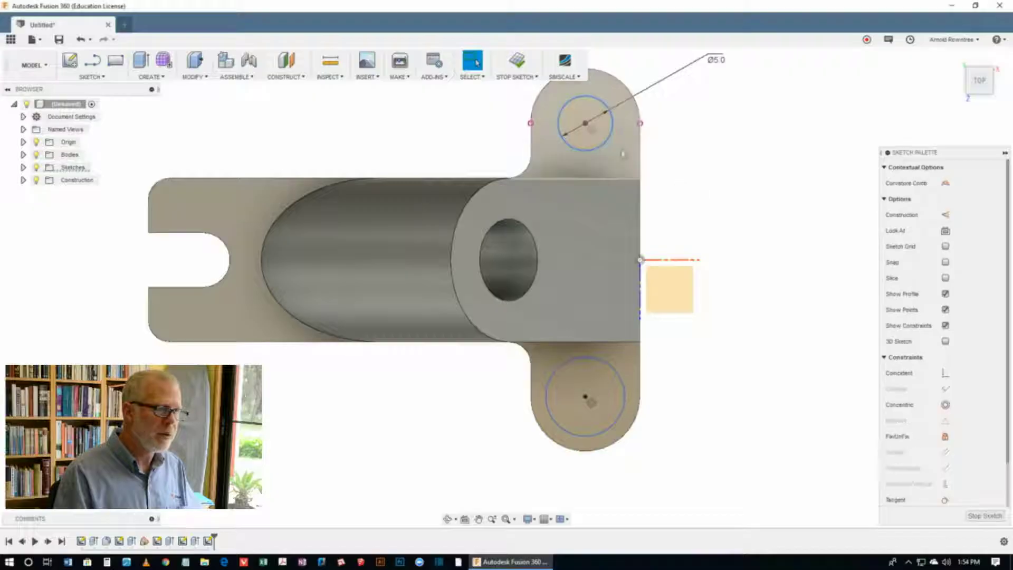
left_click(613, 375)
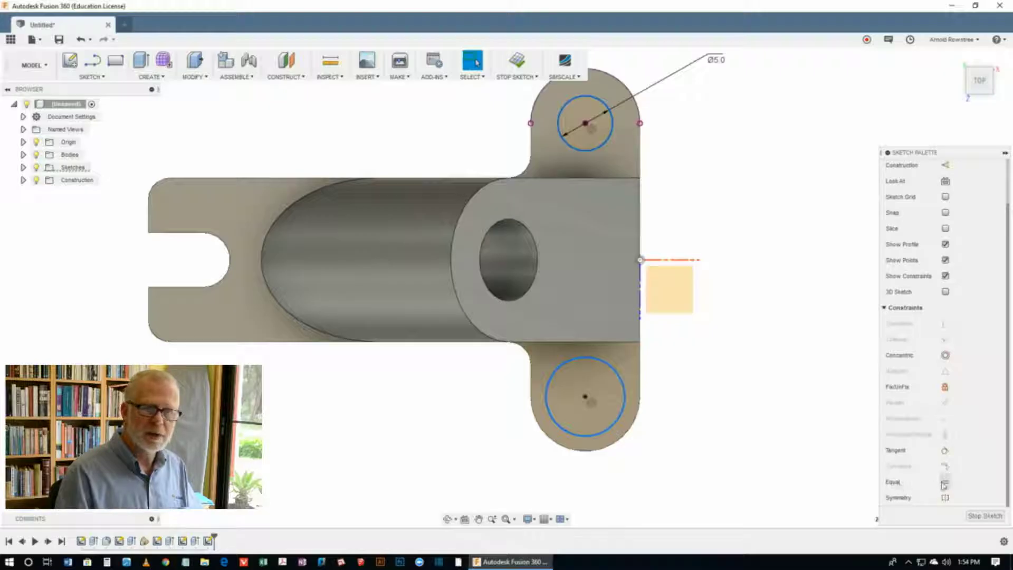
left_click(945, 483)
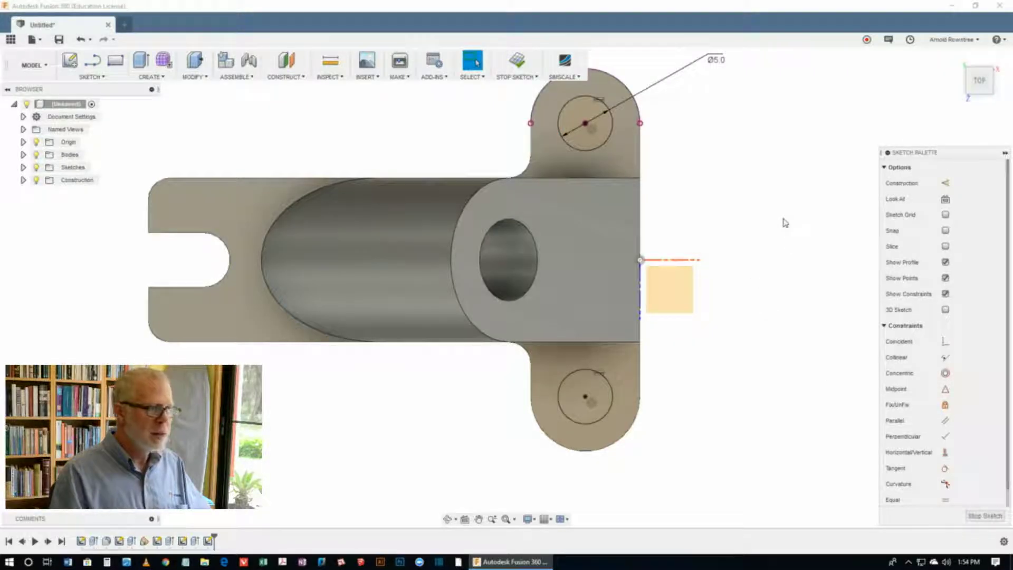
Step: Extrude both lobe circles downward as a cut with the extent set to All
key("e")
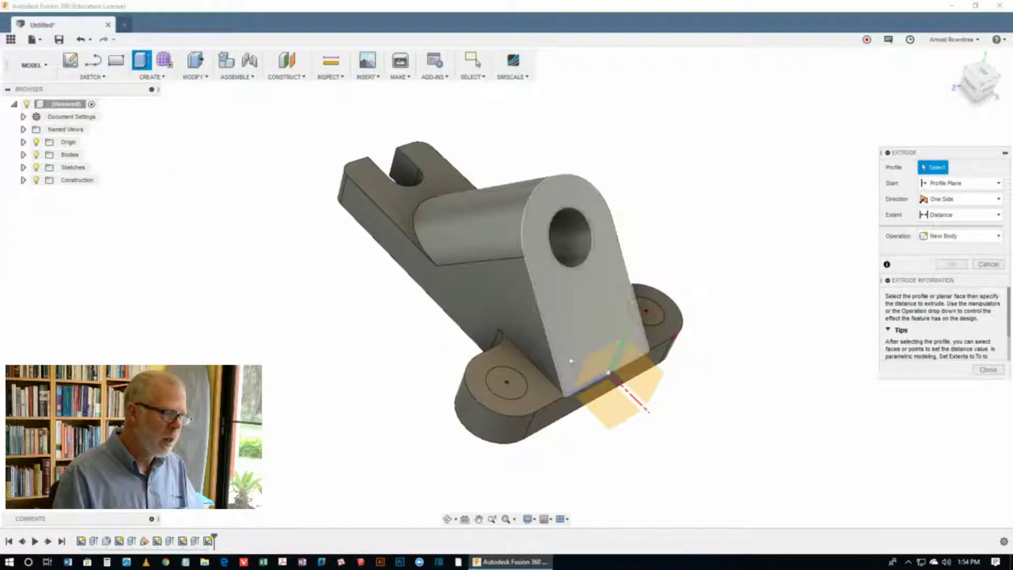
left_click(517, 387)
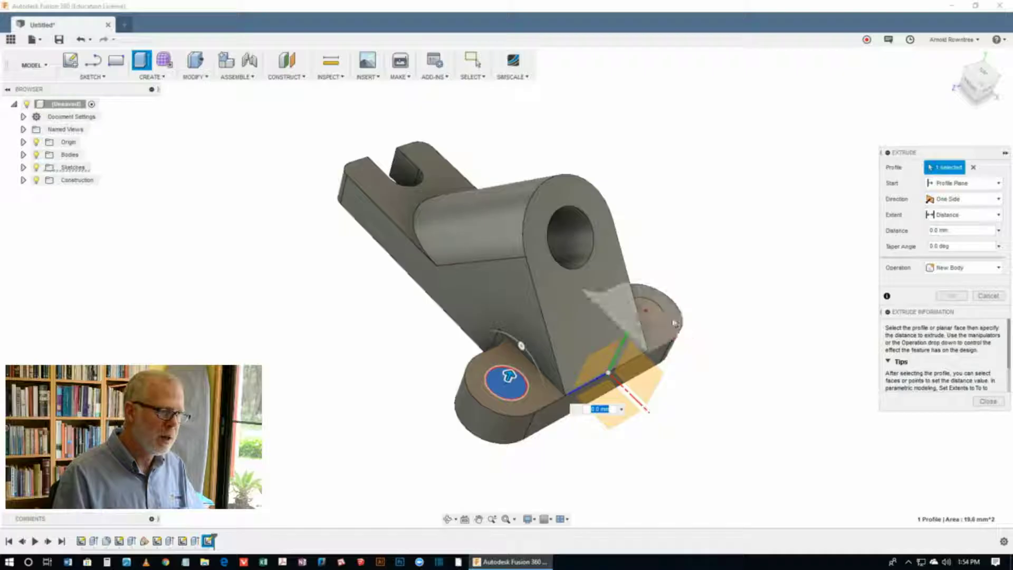
left_click(647, 311)
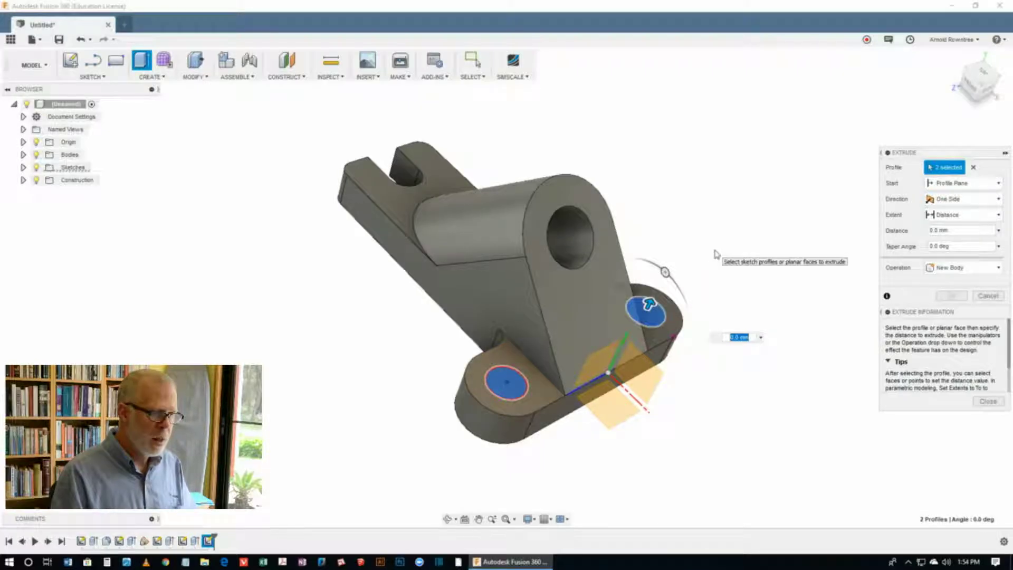
left_click_drag(648, 304, 640, 332)
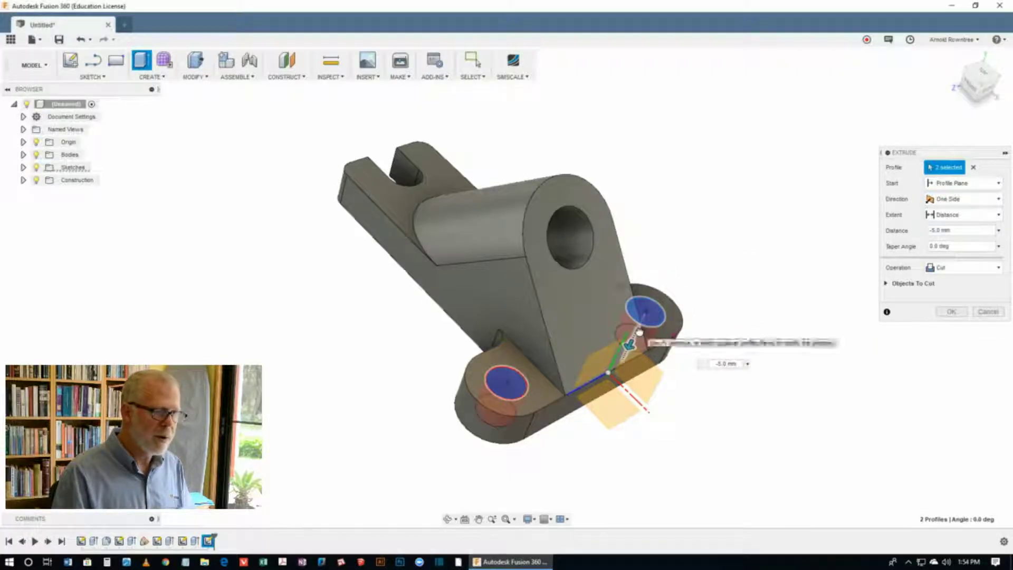
left_click(965, 215)
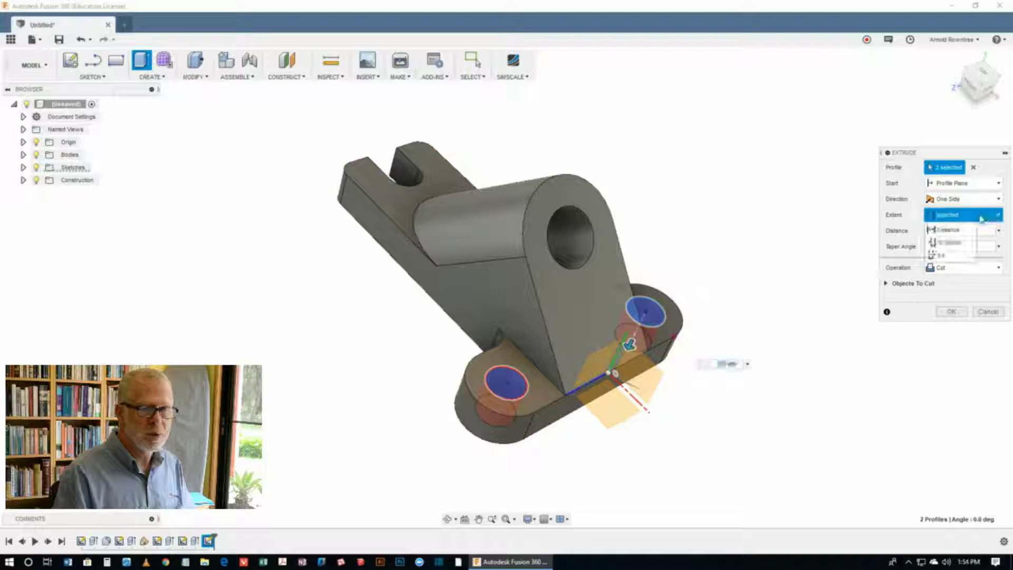
left_click(944, 252)
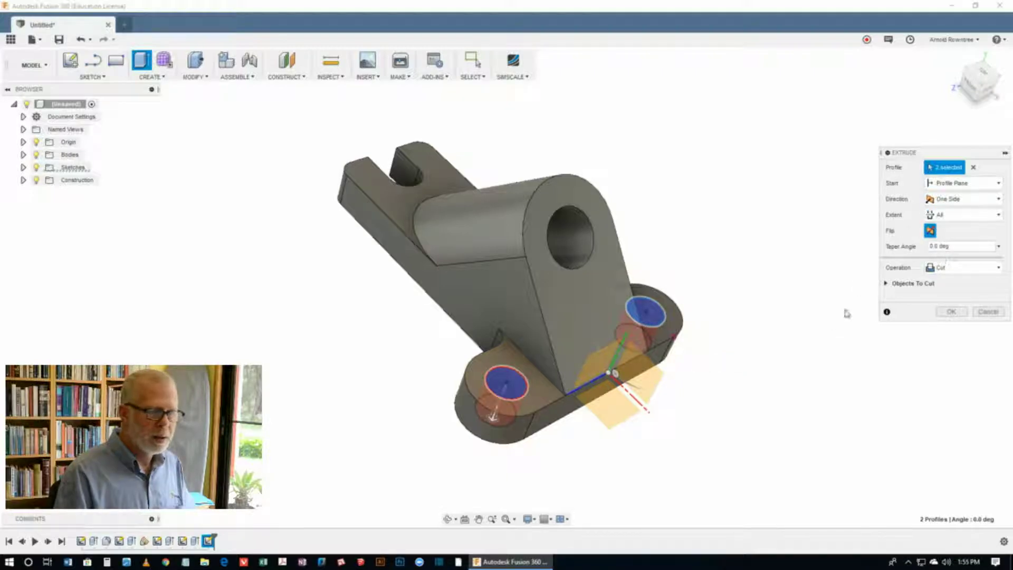
left_click(954, 311)
Step: Create a section analysis through the part on the XY origin plane at zero offset with hatching shown
mouse_move(686, 190)
middle_mouse_down("shift")
mouse_move(651, 175)
mouse_move(630, 181)
mouse_move(666, 179)
mouse_move(667, 190)
mouse_move(698, 174)
mouse_move(685, 195)
mouse_move(644, 179)
mouse_move(676, 174)
mouse_move(676, 163)
mouse_move(658, 156)
mouse_move(685, 174)
middle_mouse_up("shift")
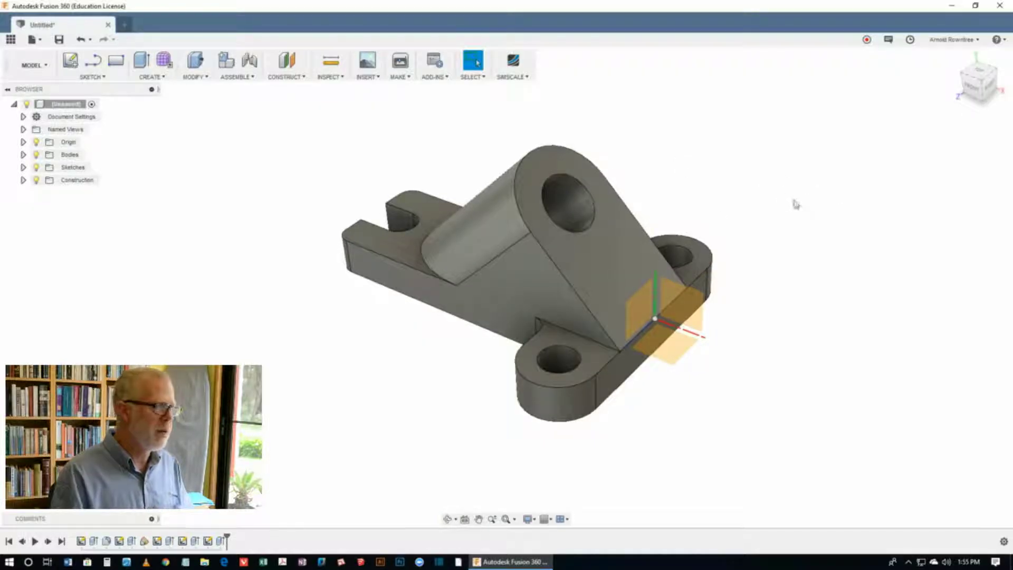
left_click(332, 75)
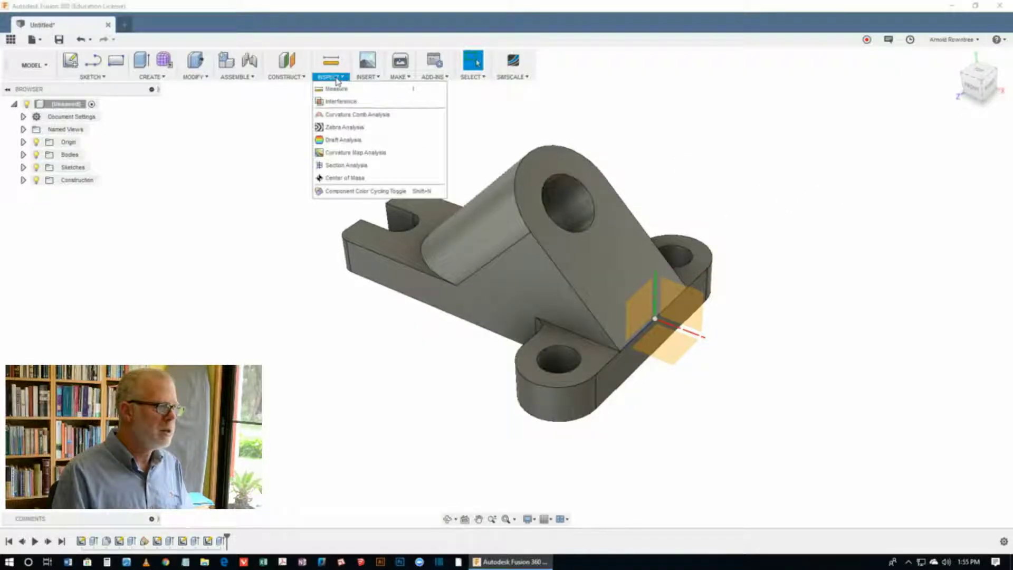
left_click(336, 167)
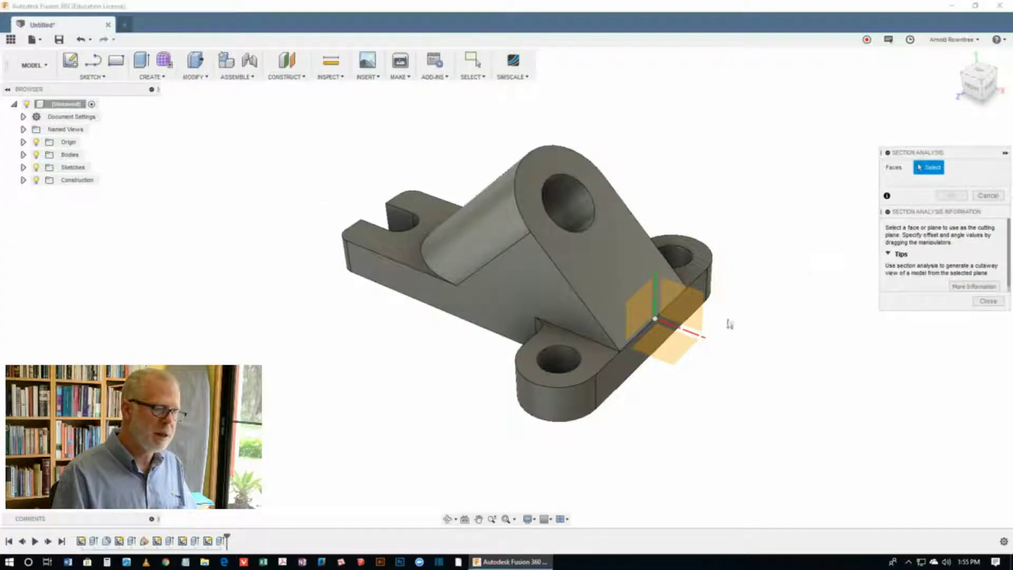
left_click(705, 302)
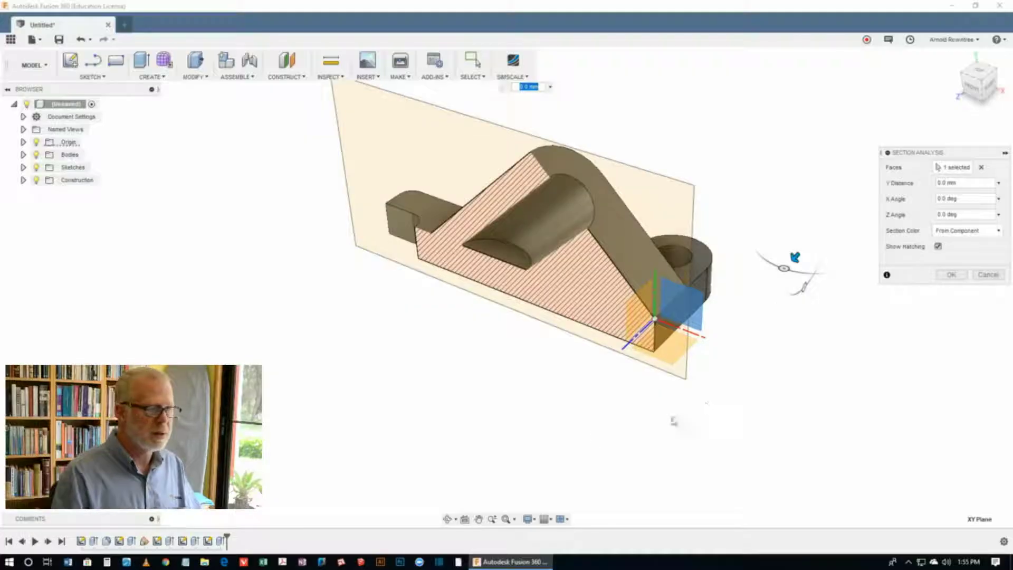
mouse_move(700, 384)
middle_mouse_down("shift")
mouse_move(675, 381)
mouse_move(685, 389)
mouse_move(714, 372)
mouse_move(721, 396)
mouse_move(690, 397)
middle_mouse_up("shift")
middle_click_drag(680, 342, 716, 371, "shift")
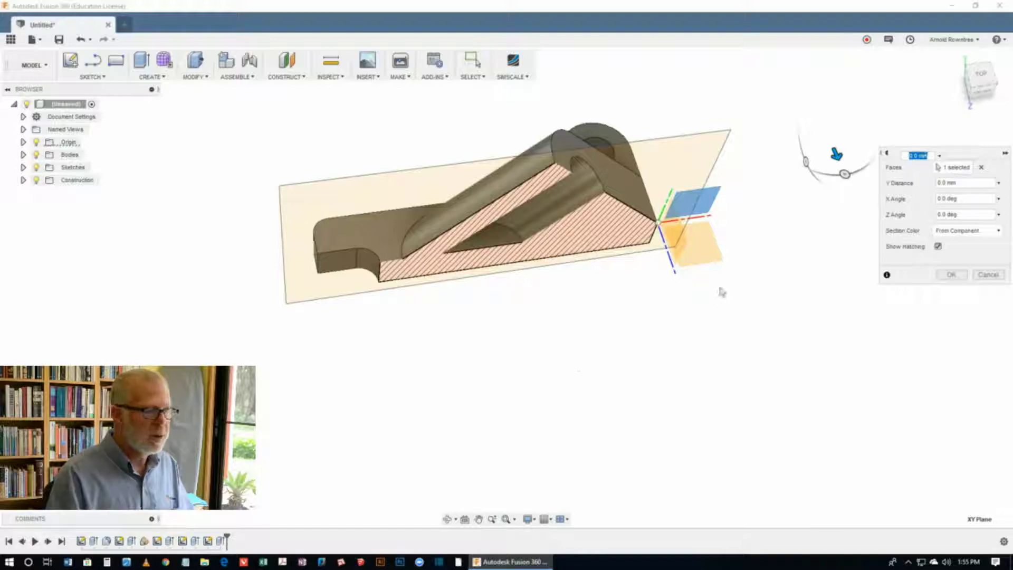
middle_click_drag(581, 296, 535, 273, "shift")
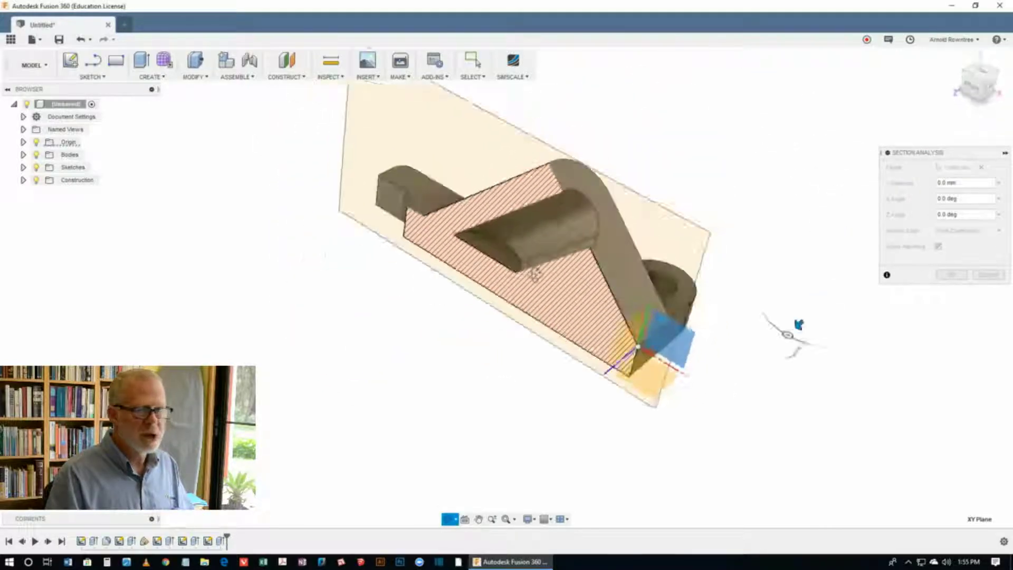
left_click(952, 275)
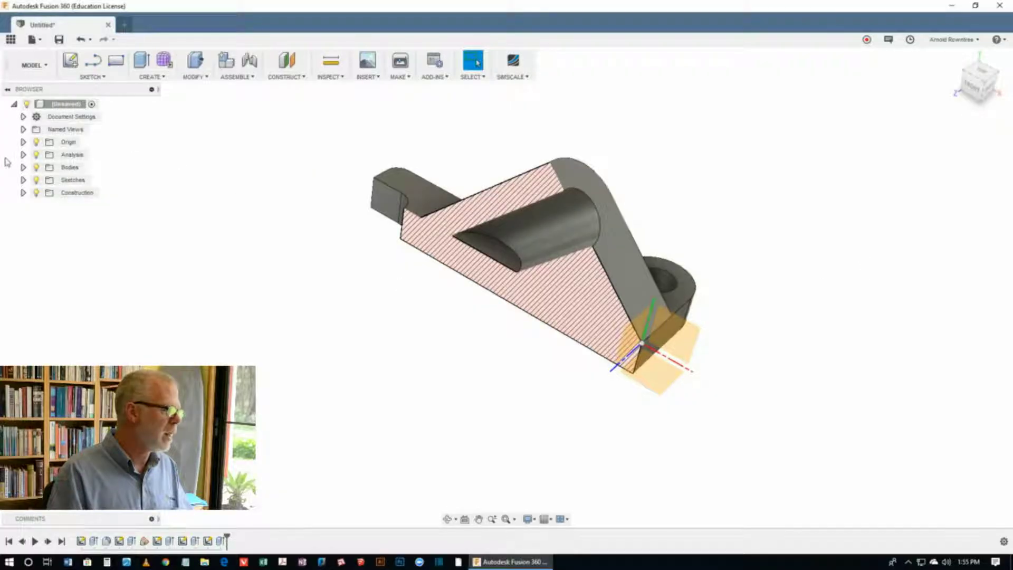
Step: Toggle the section analysis off and on to compare the whole part with its cross-section
left_click(36, 155)
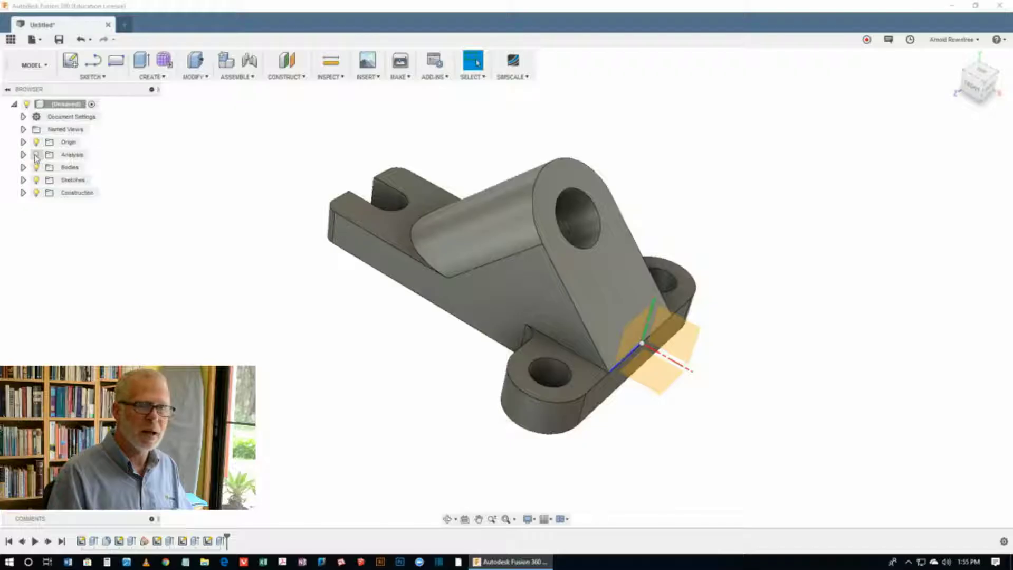
left_click(36, 155)
left_click(36, 155)
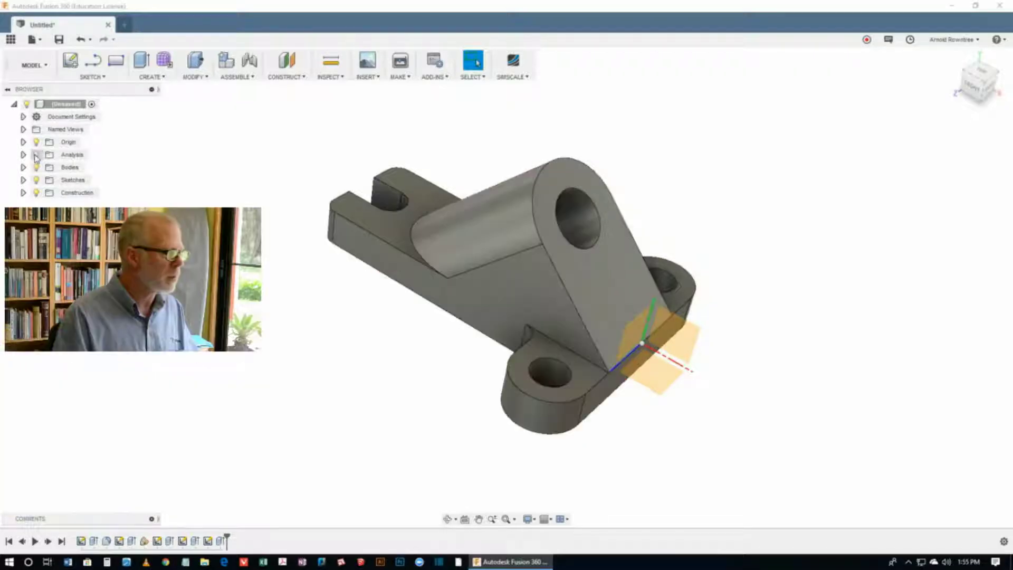
left_click(36, 155)
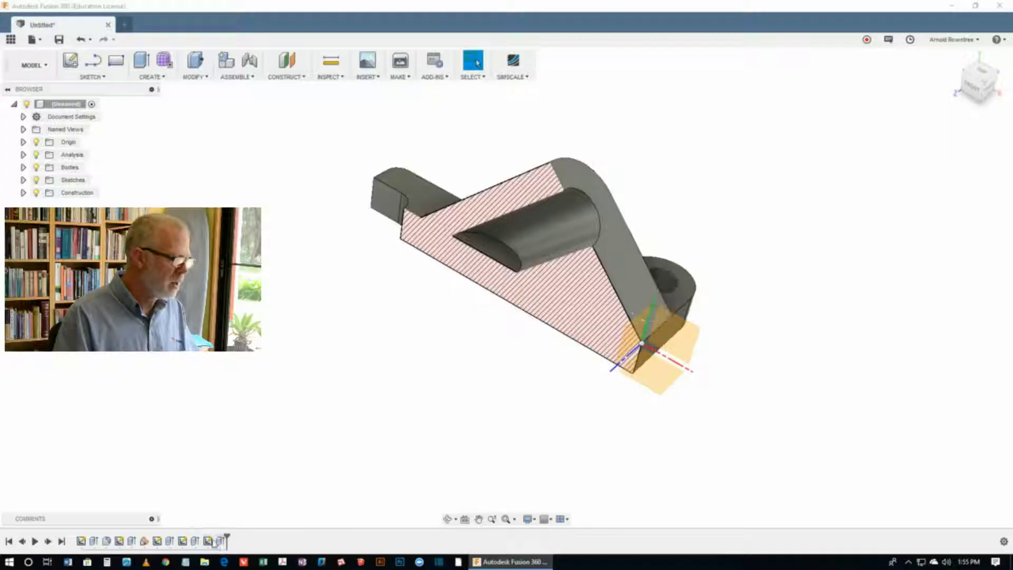
Step: Delete the extruded cut that forms the angled bore and hide the section analysis
left_click(195, 541)
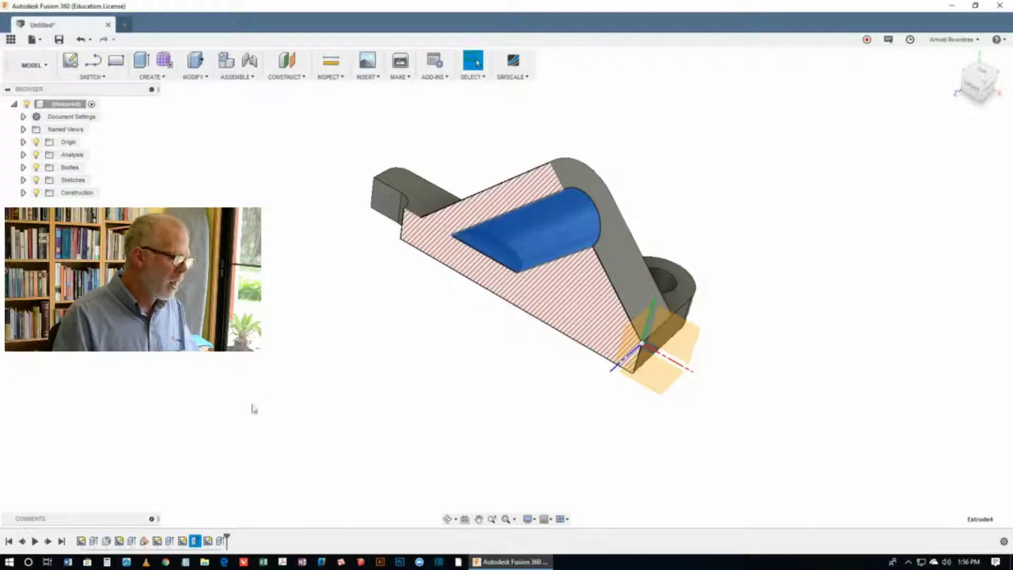
right_click(195, 542)
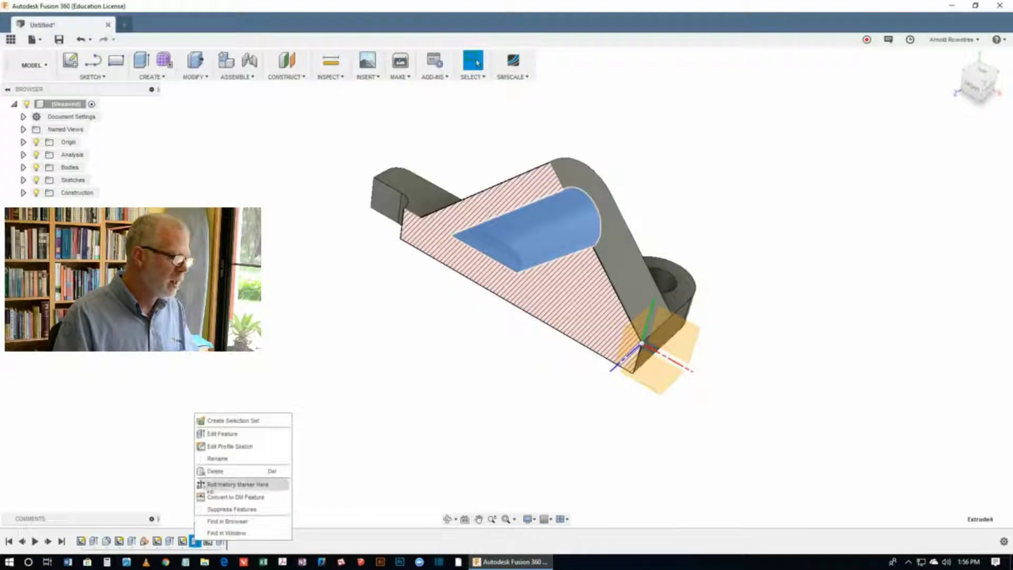
left_click(220, 470)
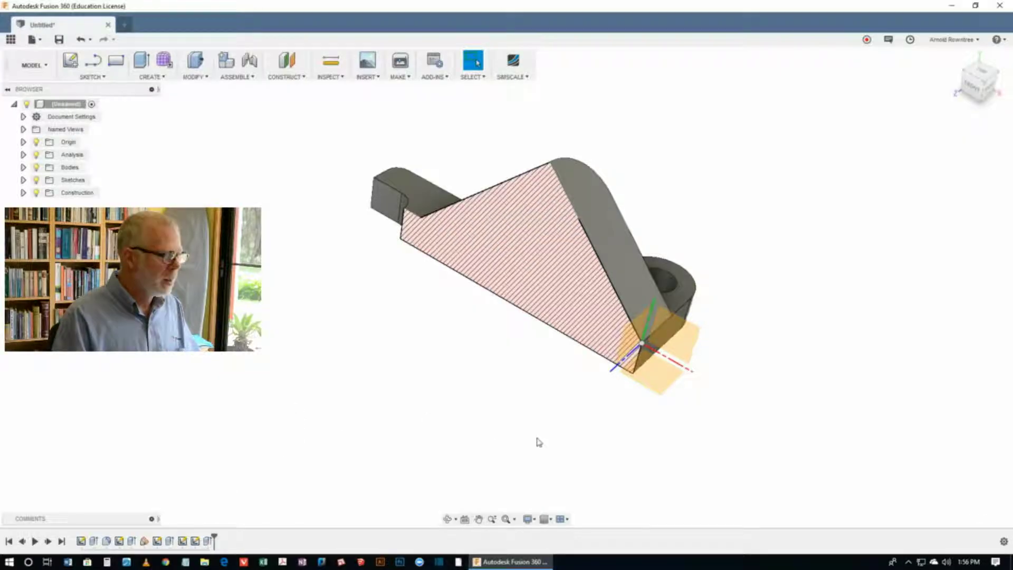
left_click(36, 155)
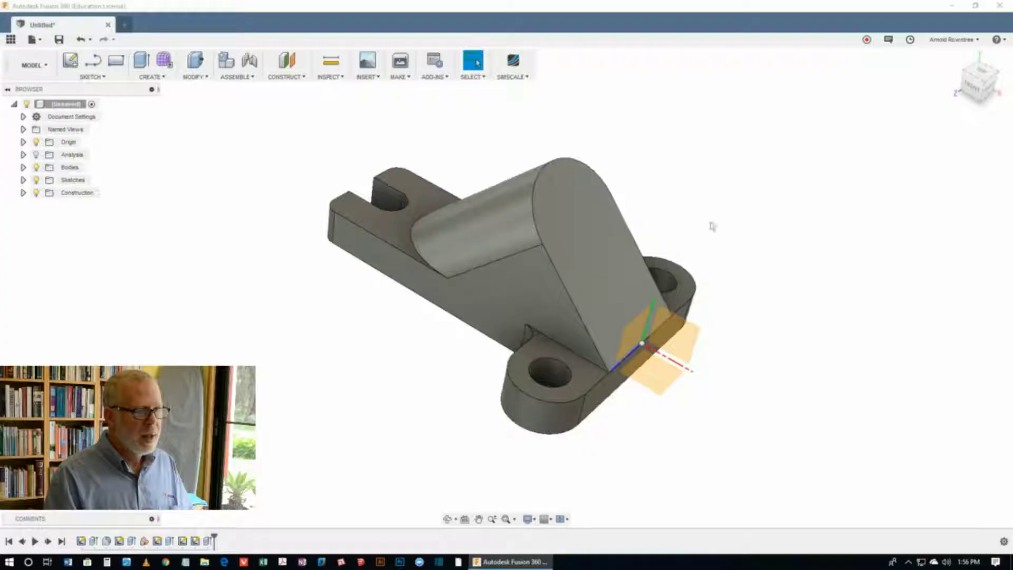
Step: Place a simple hole with an angled drill point on the sloped arch face, concentric with the face's rounded edge
right_click(736, 164)
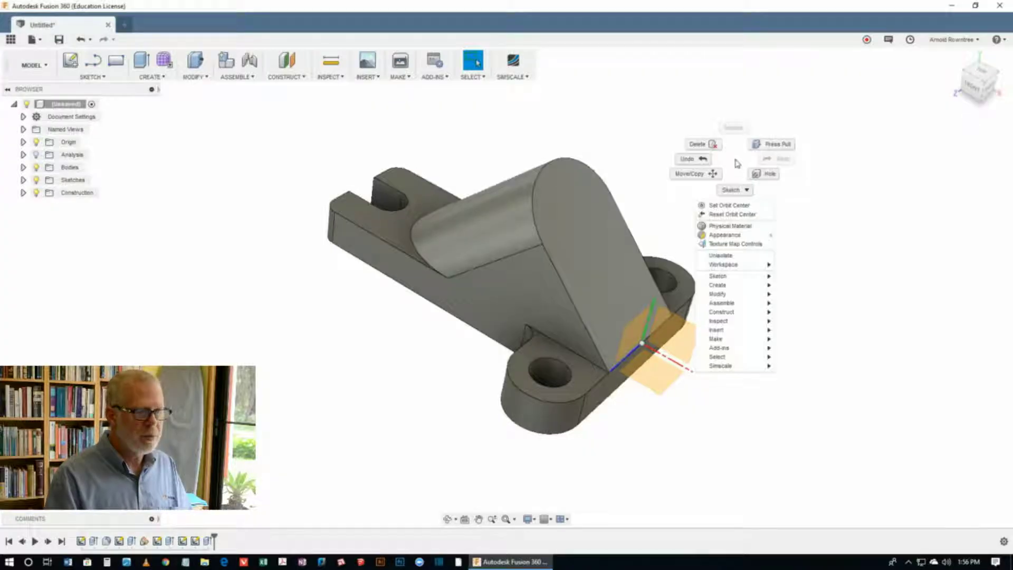
left_click(771, 176)
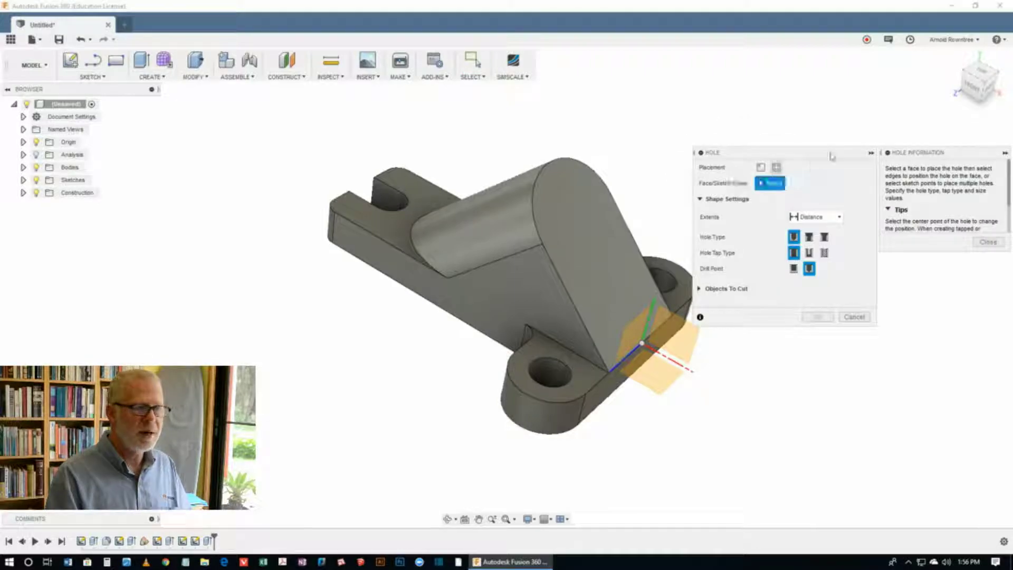
left_click_drag(830, 153, 818, 82)
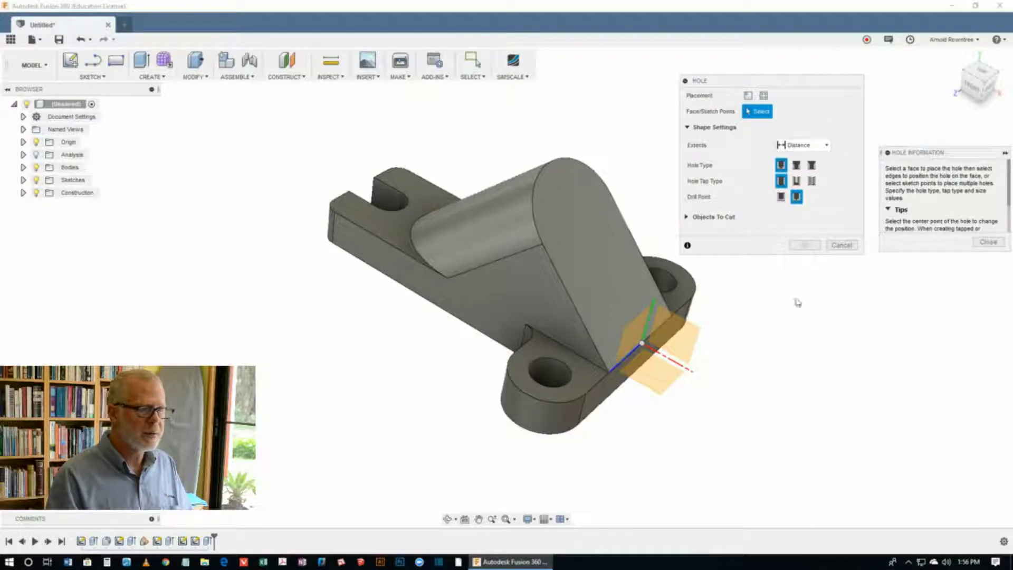
left_click(586, 210)
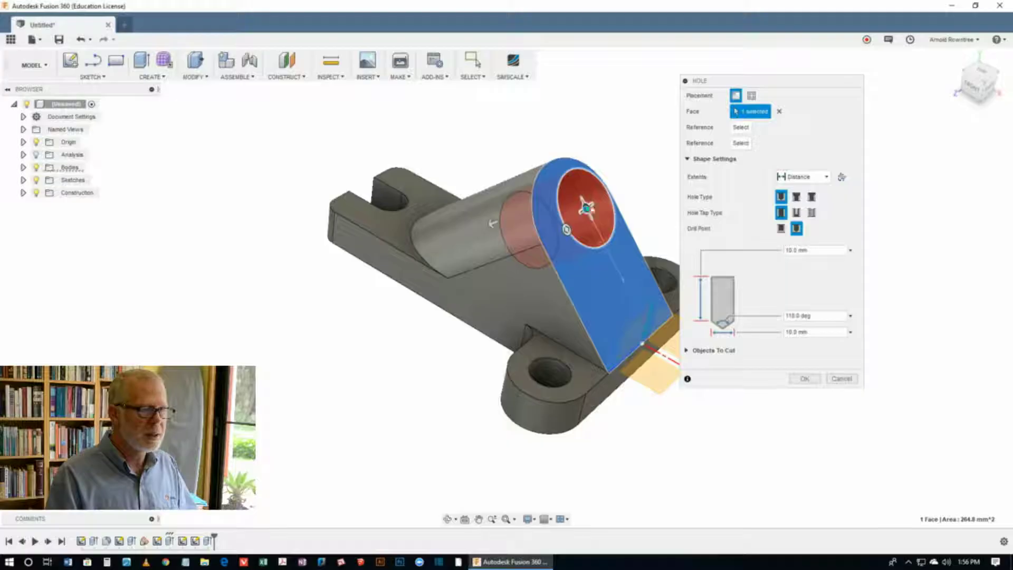
left_click_drag(586, 210, 617, 284)
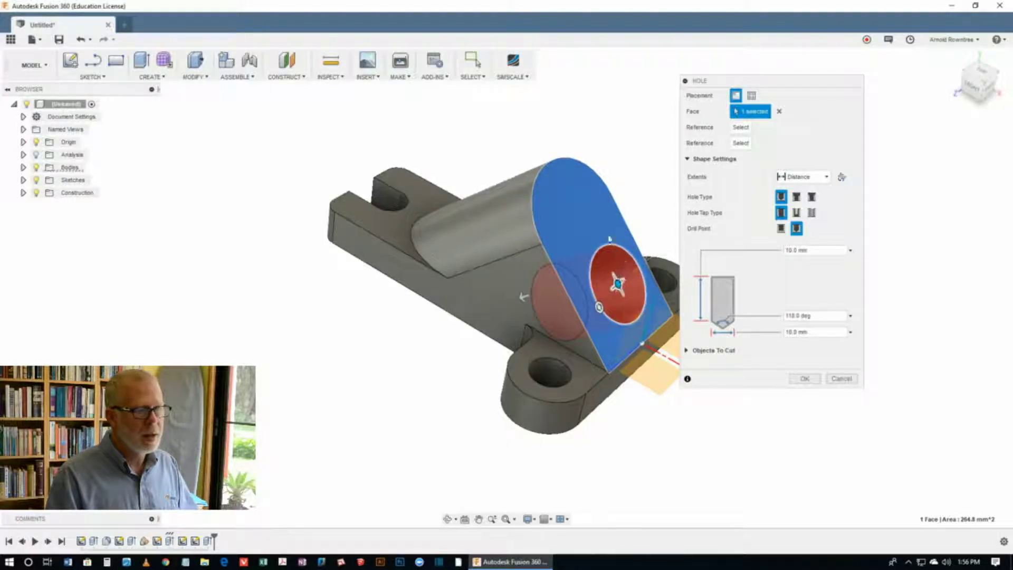
left_click(624, 295)
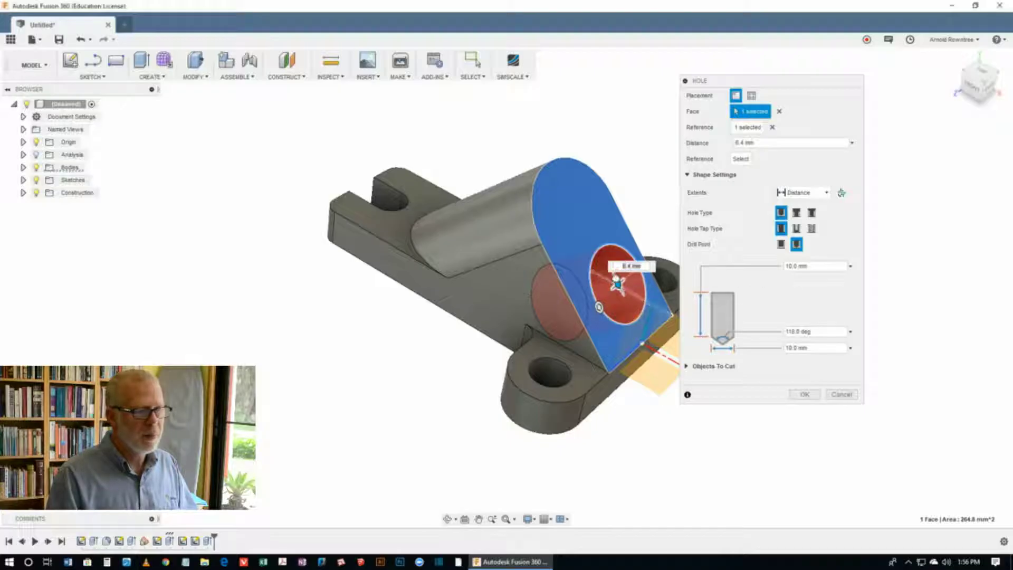
left_click_drag(622, 290, 607, 257)
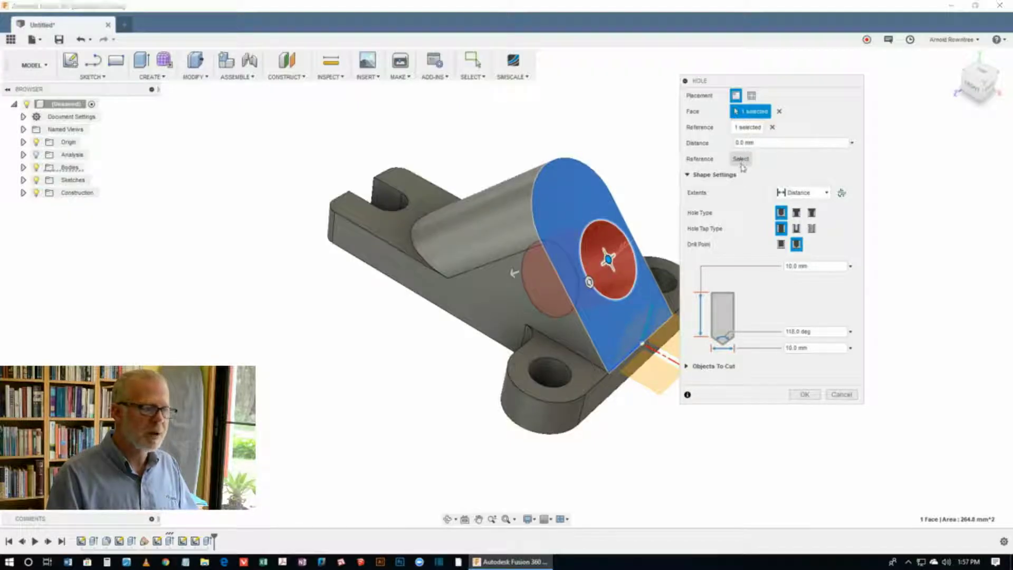
left_click(573, 162)
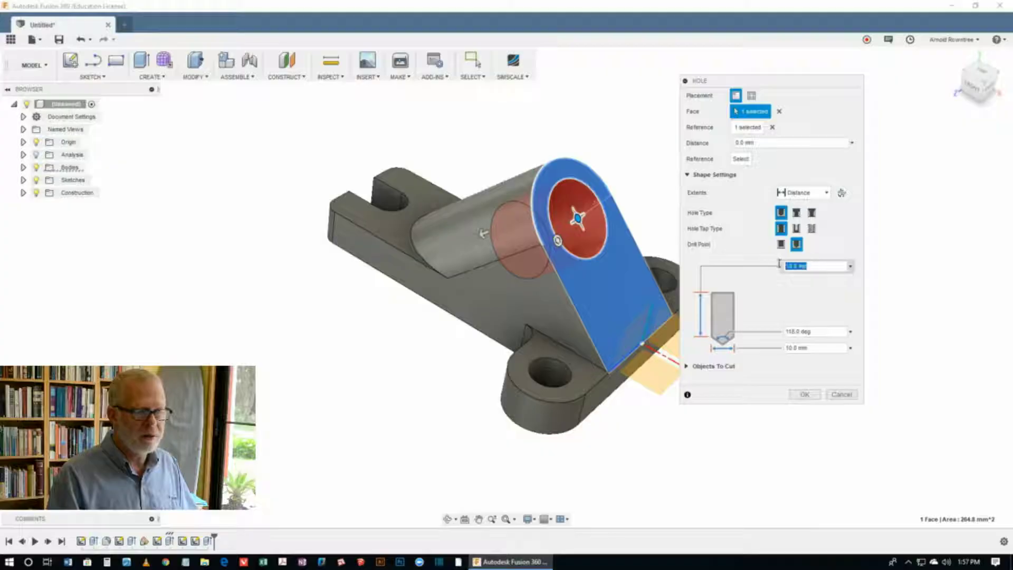
Step: Set the hole's depth to 17 mm, reduce its diameter, and create it
type("17")
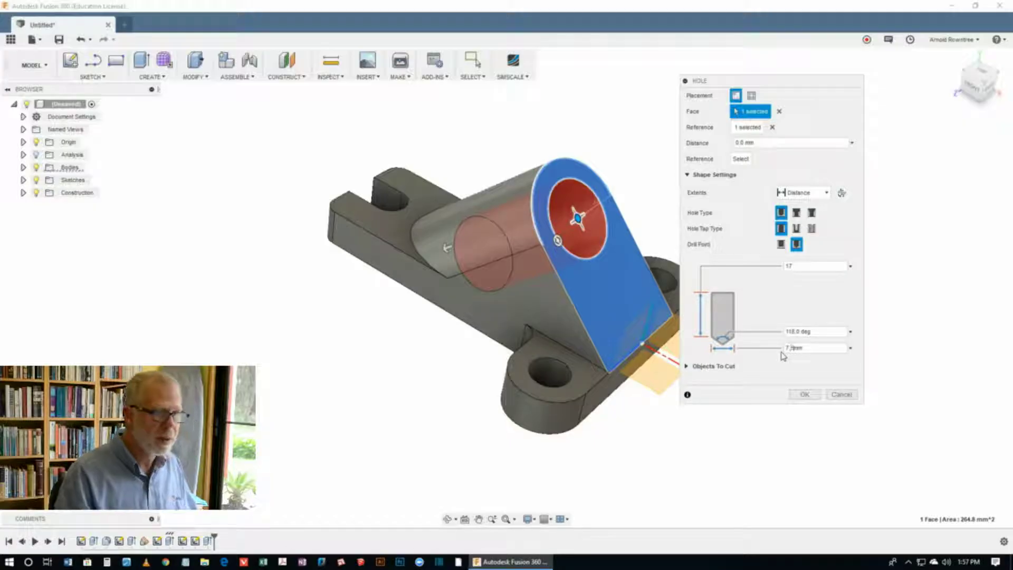
key("Return")
middle_click_drag(726, 151, 704, 163, "shift")
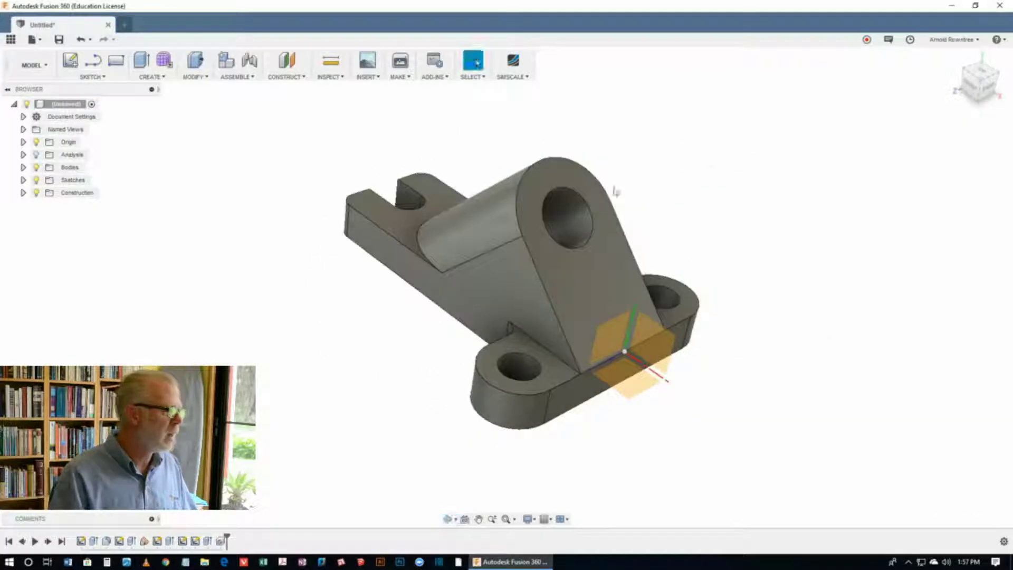
Step: Show the section analysis to examine the new hole's depth and conical bottom, and hide it again
left_click(36, 154)
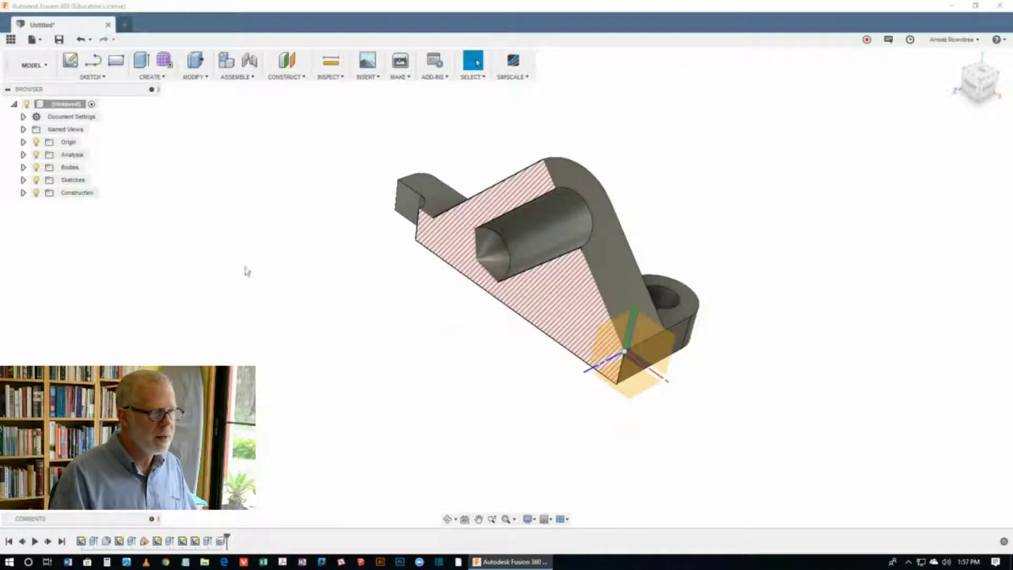
mouse_move(247, 271)
middle_mouse_down("shift")
mouse_move(333, 258)
mouse_move(337, 244)
mouse_move(333, 267)
mouse_move(566, 357)
middle_mouse_up("shift")
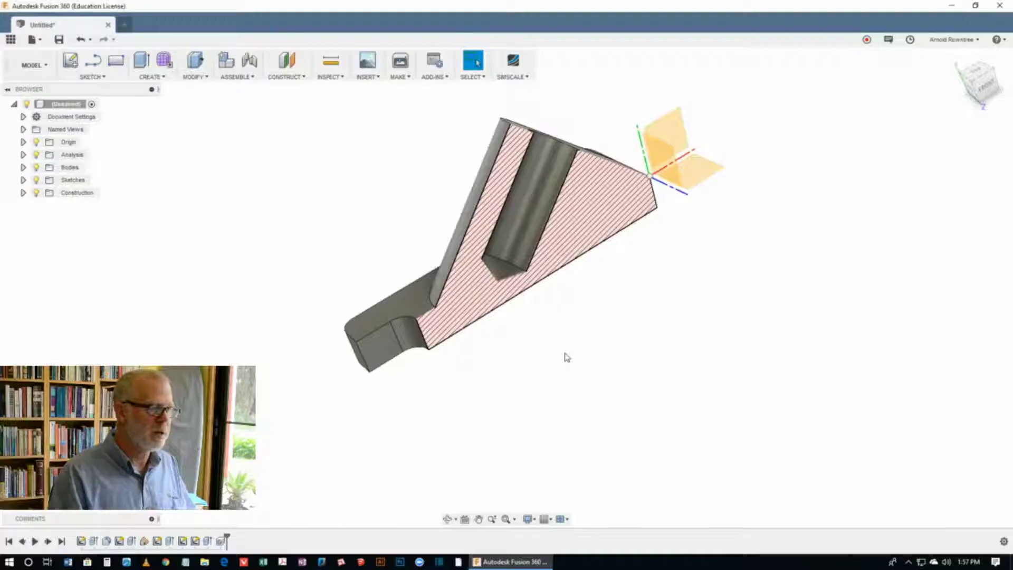
key("F6")
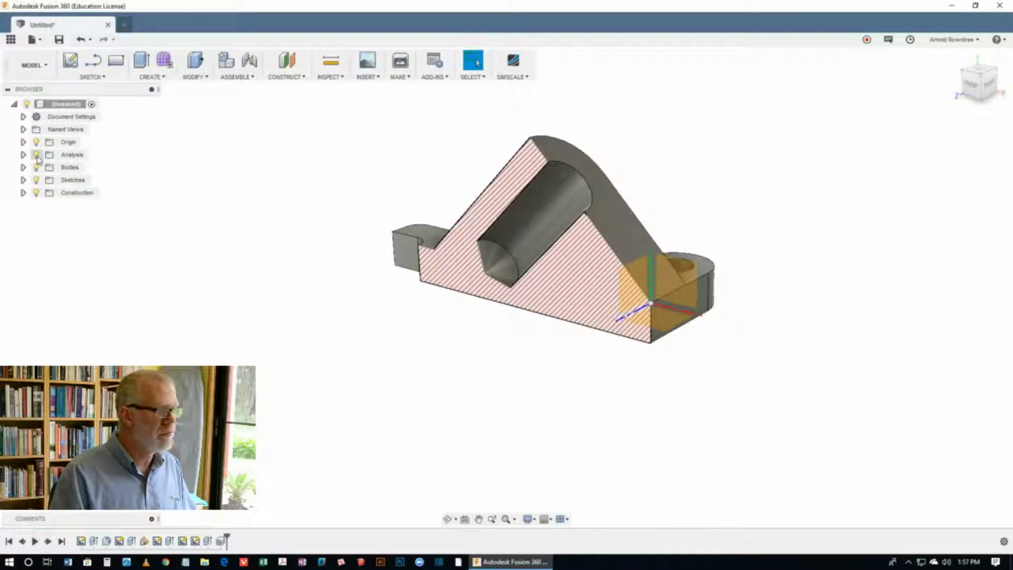
left_click(37, 156)
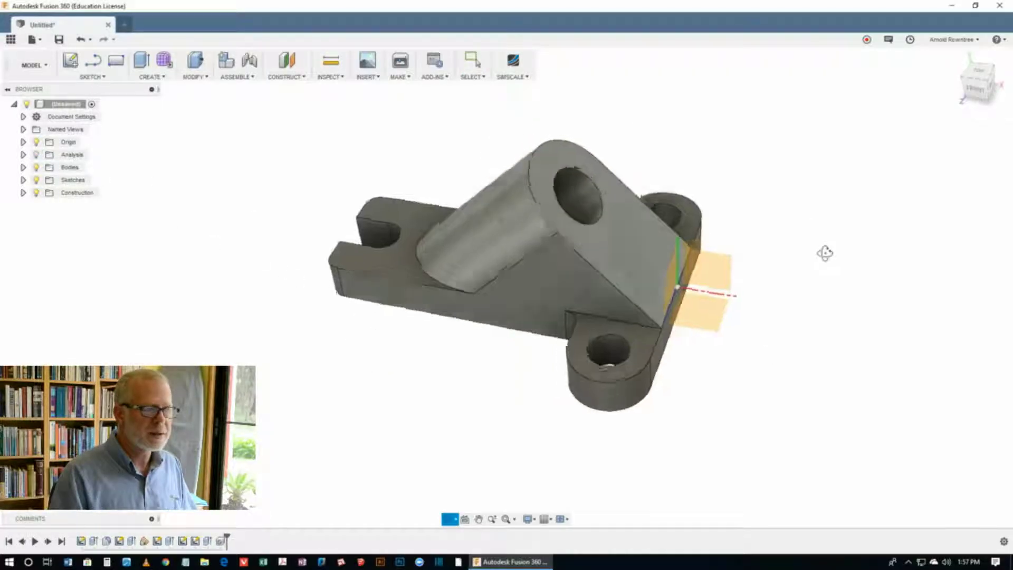